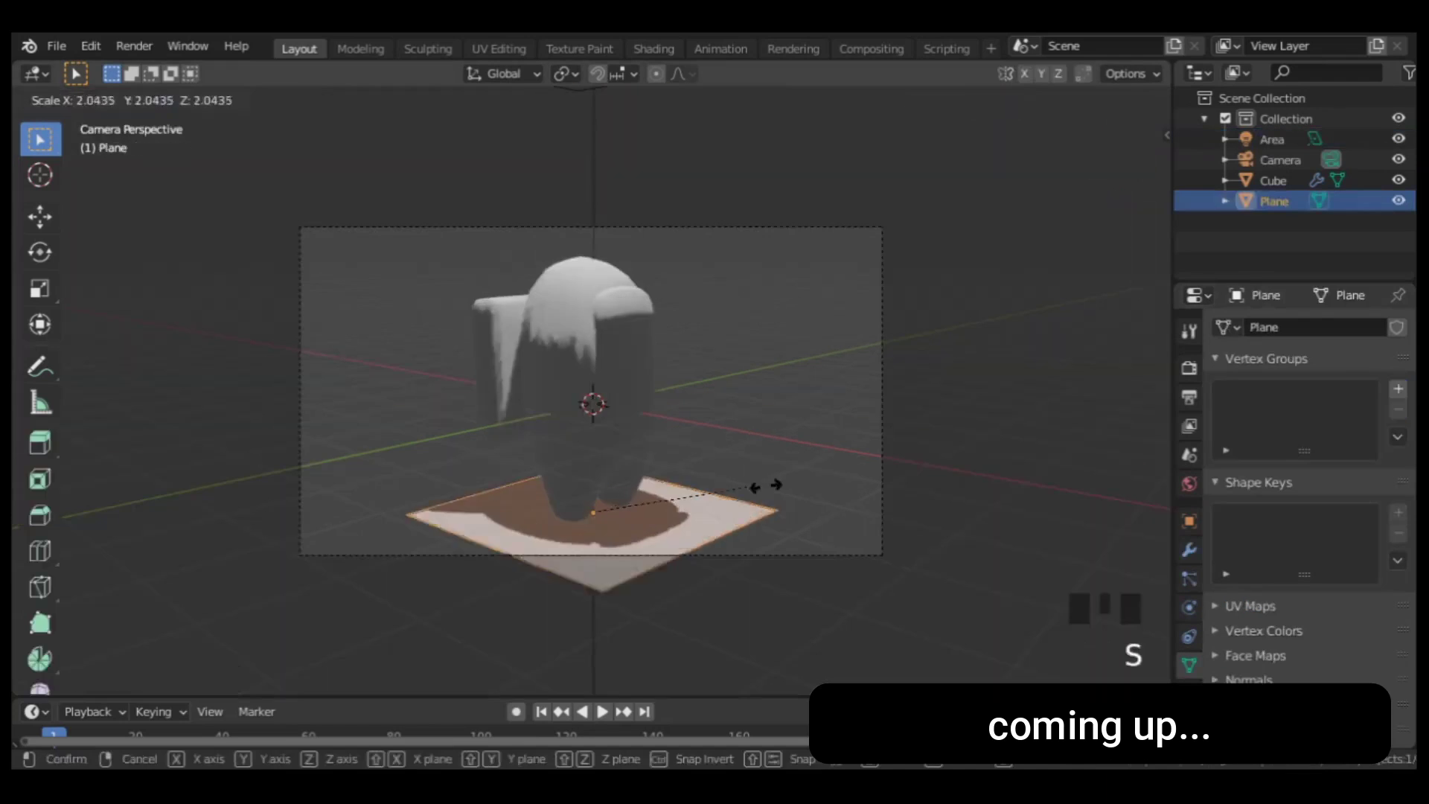
Step: Enlarge the floor plane and extrude its rear edges about 19.75 m upward along Z to form backdrop walls
click(410, 375)
key(e)
key(z)
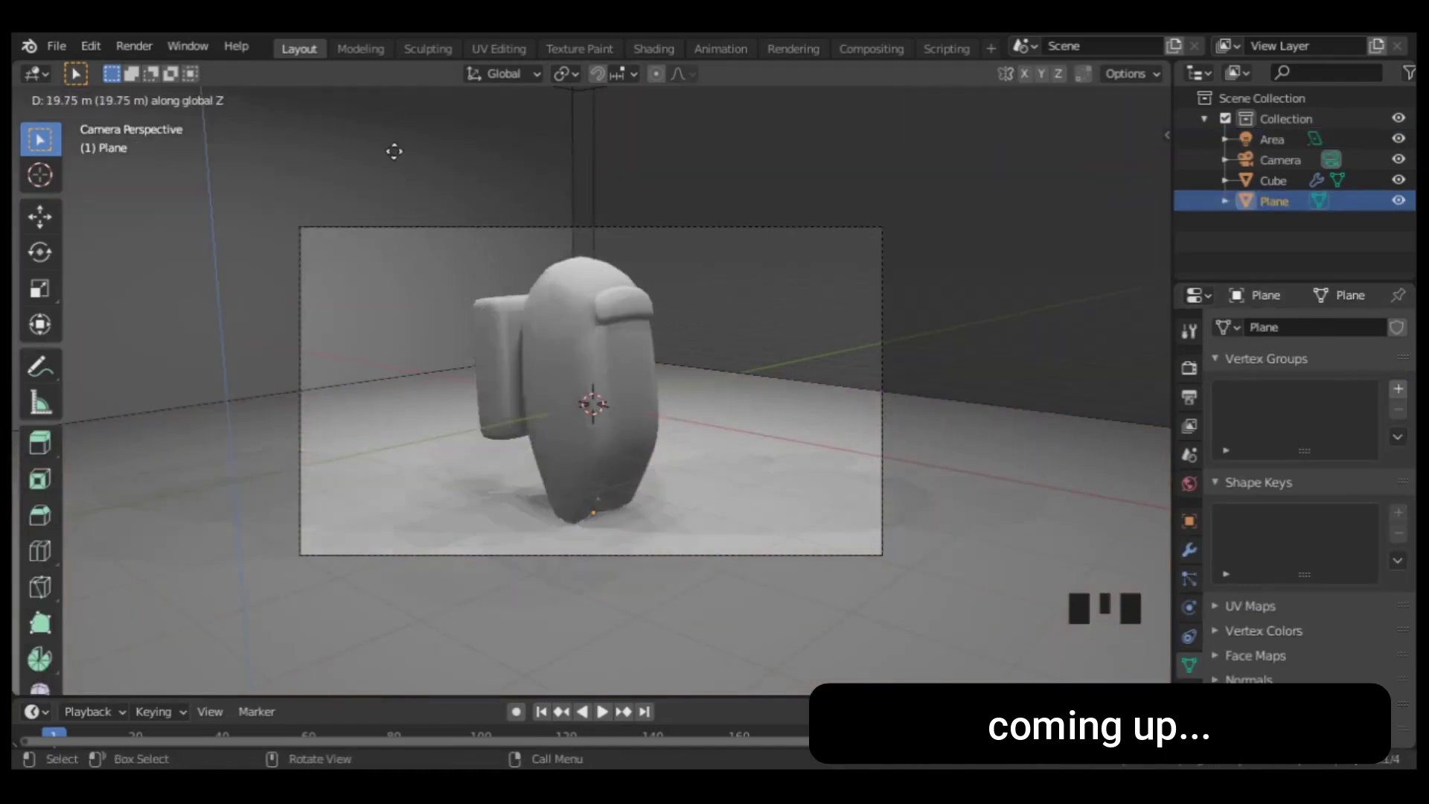
click(395, 150)
Step: Bevel the backdrop's corner edges with many segments into a smooth curve and shade the plane smooth
click(370, 381)
key(ctrl+b)
scroll(744, 419, up, 12)
click(744, 419)
key(Tab)
right_click(485, 333)
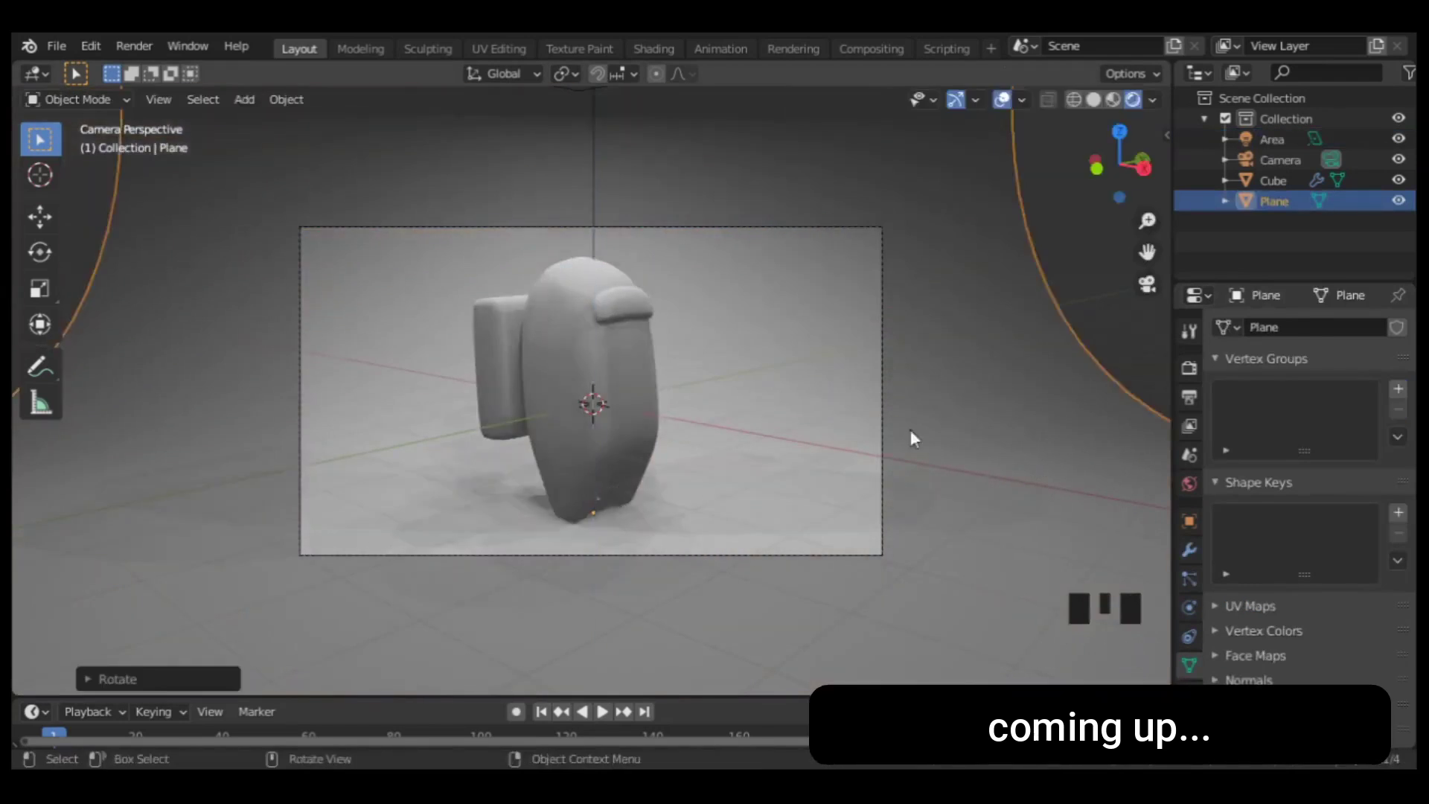
Step: Mark out a render region around the character in the camera view
scroll(1280, 521, down, 13)
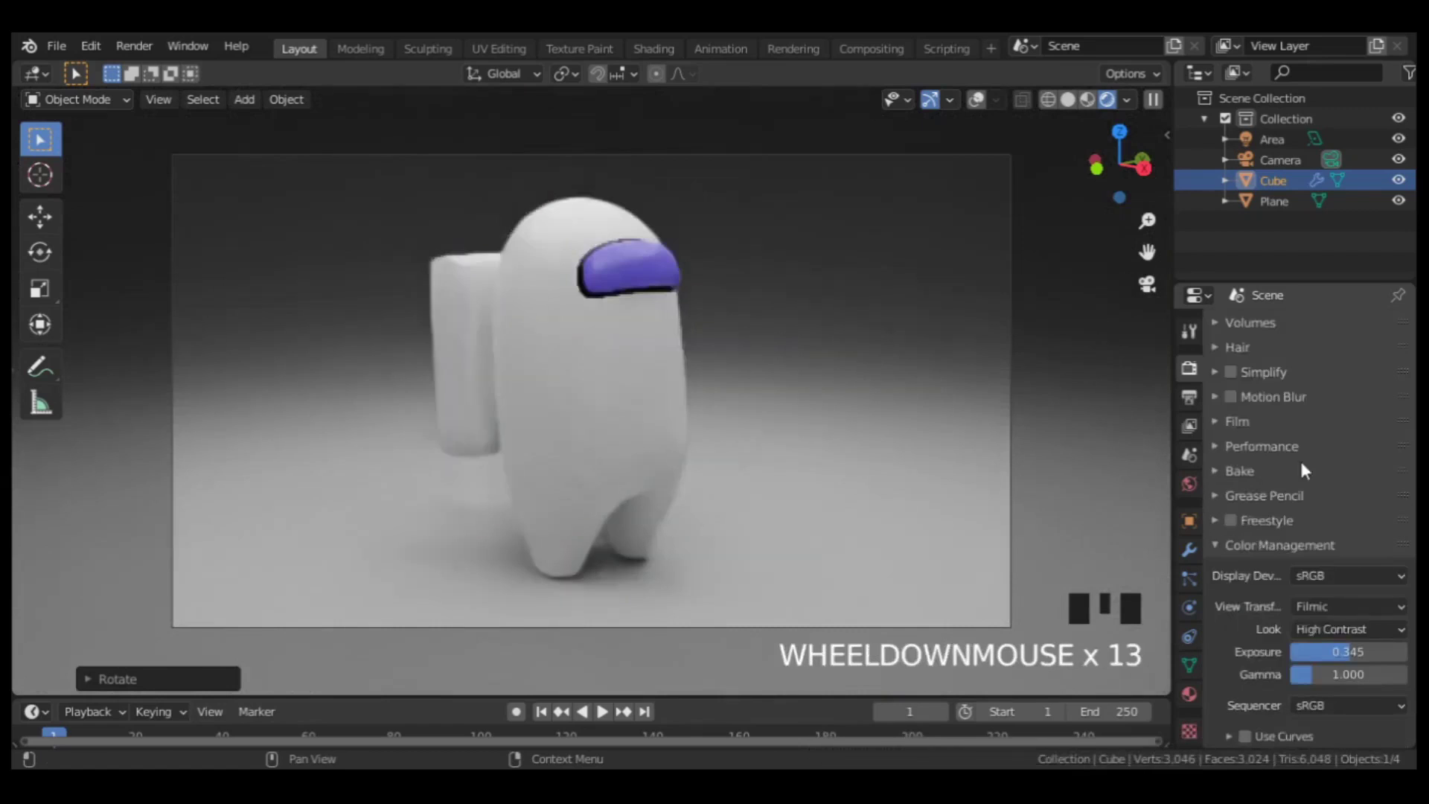
key(ctrl+b)
drag(399, 140, 690, 511)
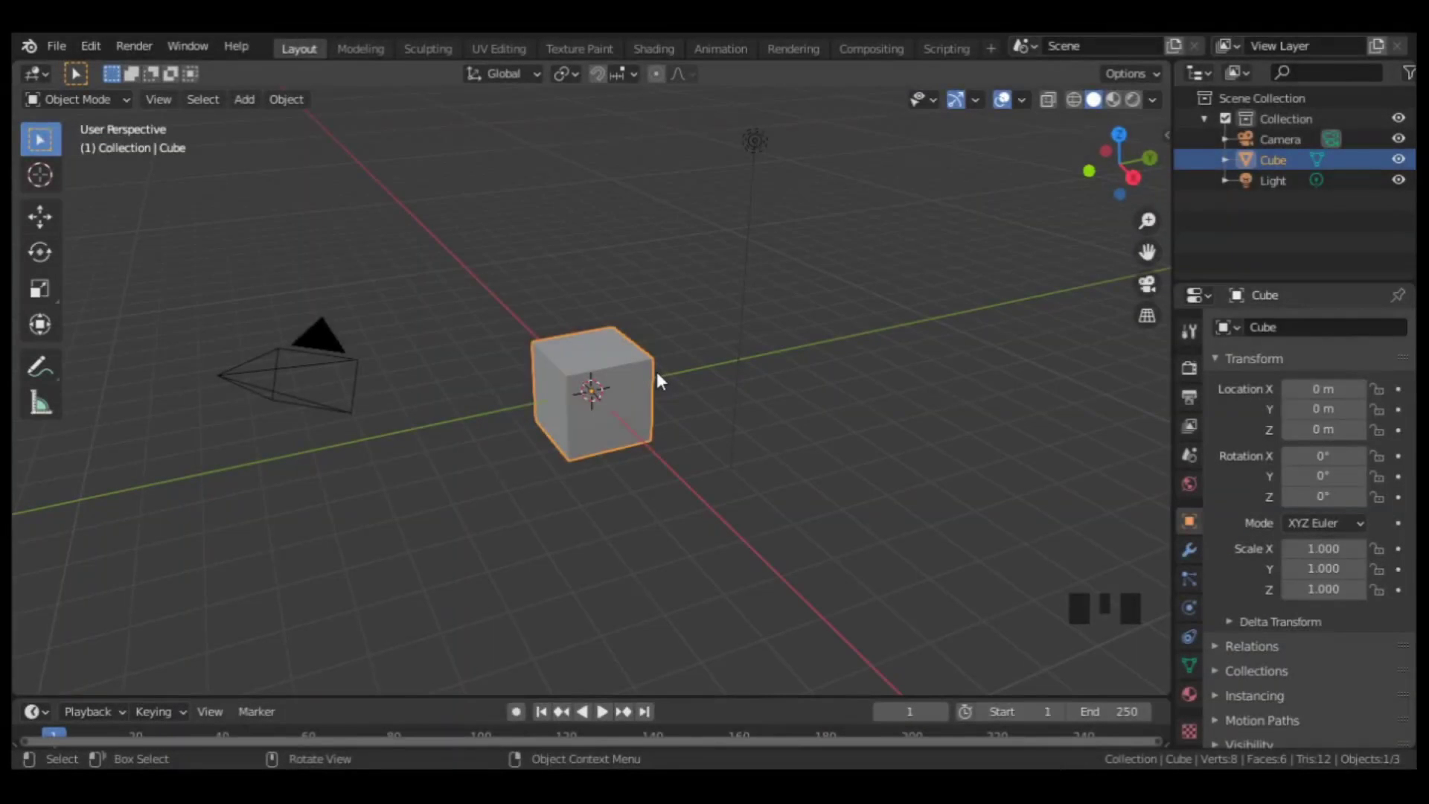
Step: Hide everything except the cube and raise its whole mesh 1 m along Z in Edit Mode
key(shift+h)
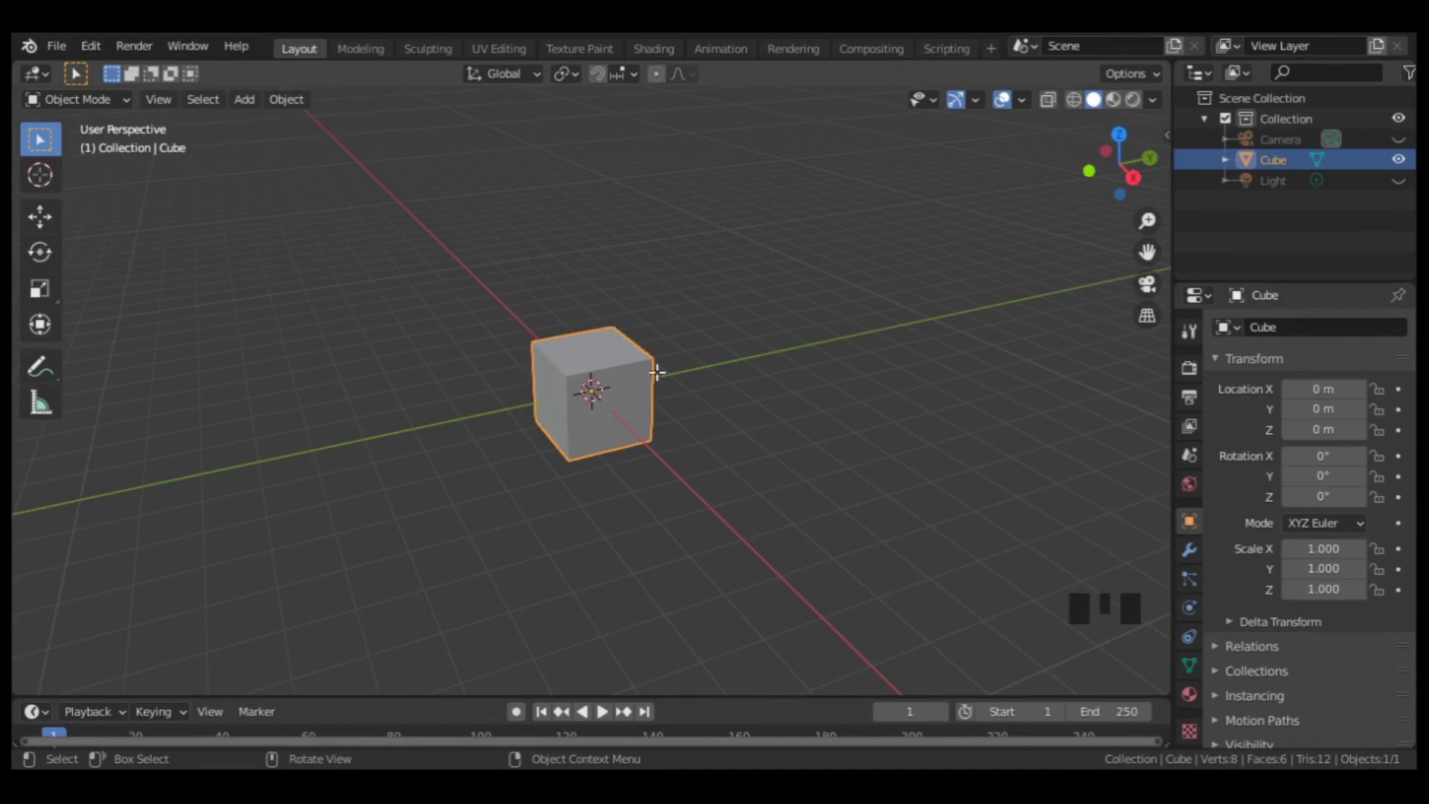
key(Tab)
key(g)
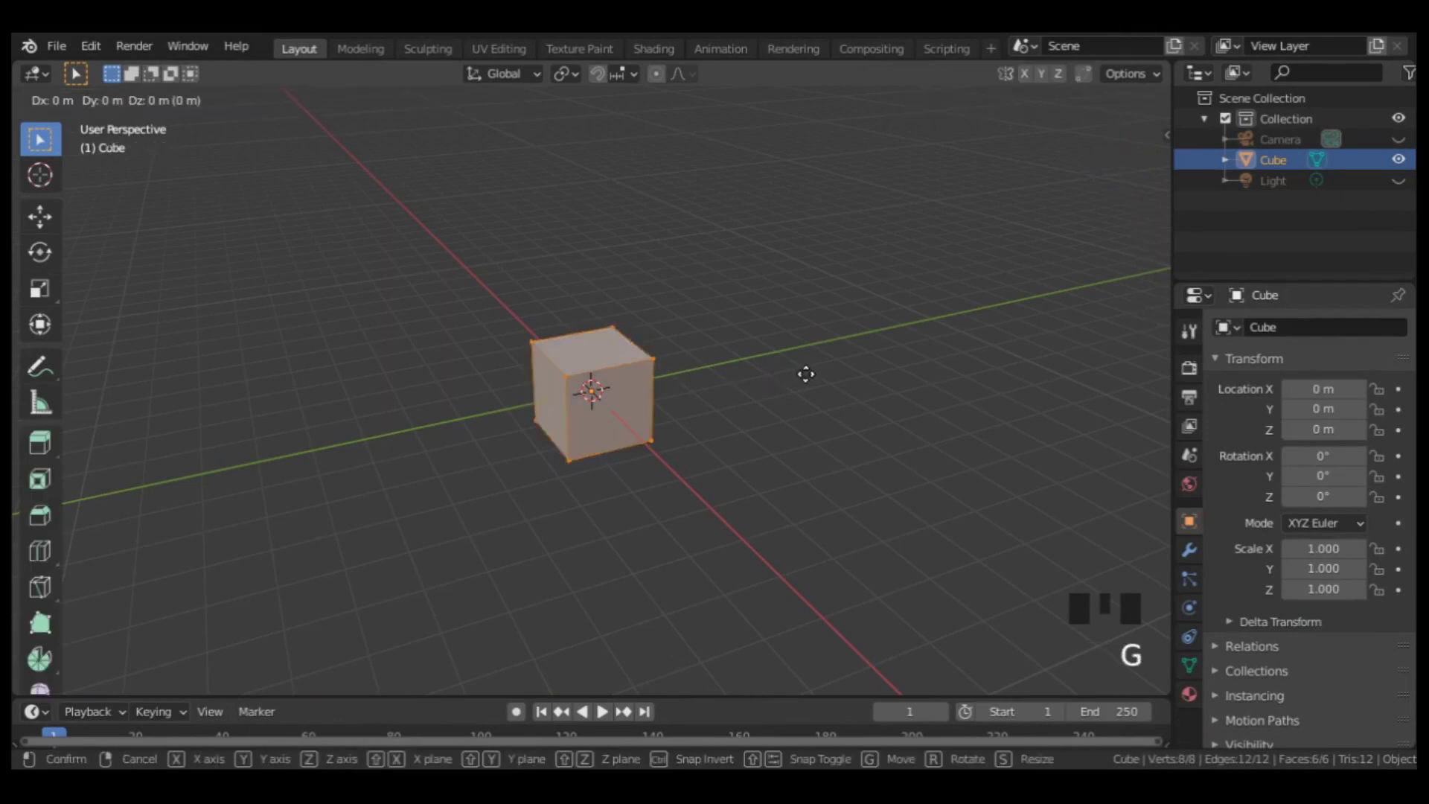
key(z)
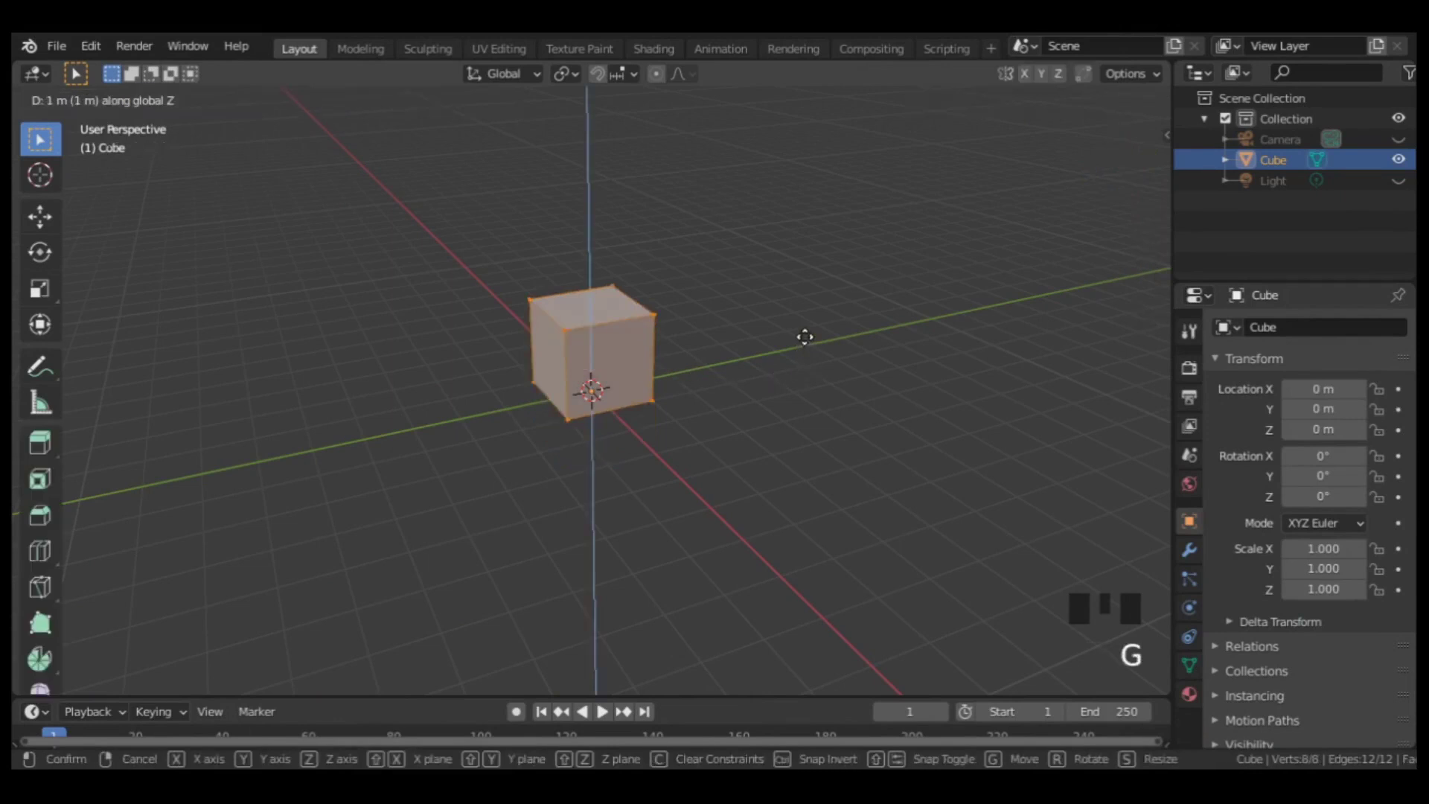
click(804, 336)
Step: Stretch the cube's mesh along Z into a tall box
key(s)
key(z)
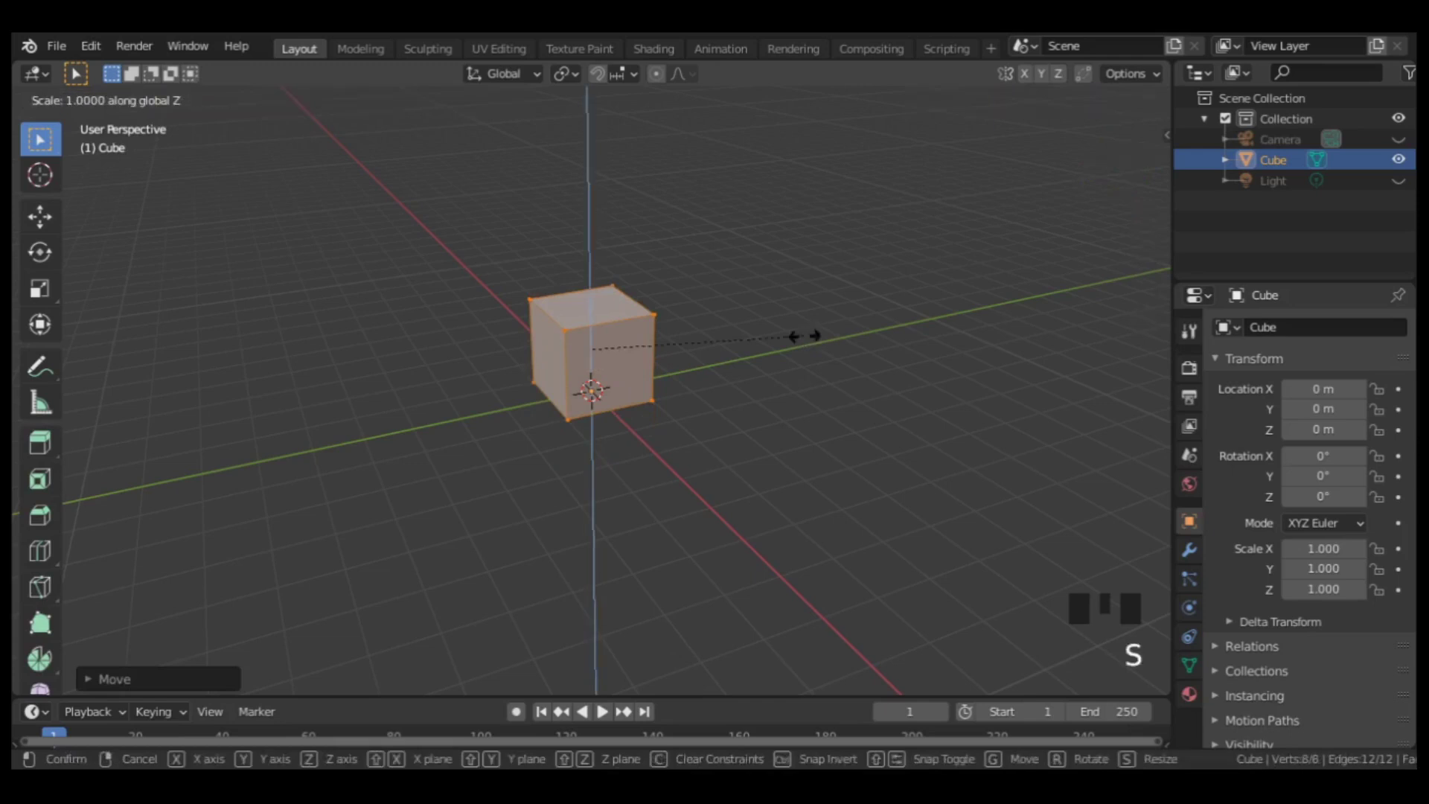
click(925, 367)
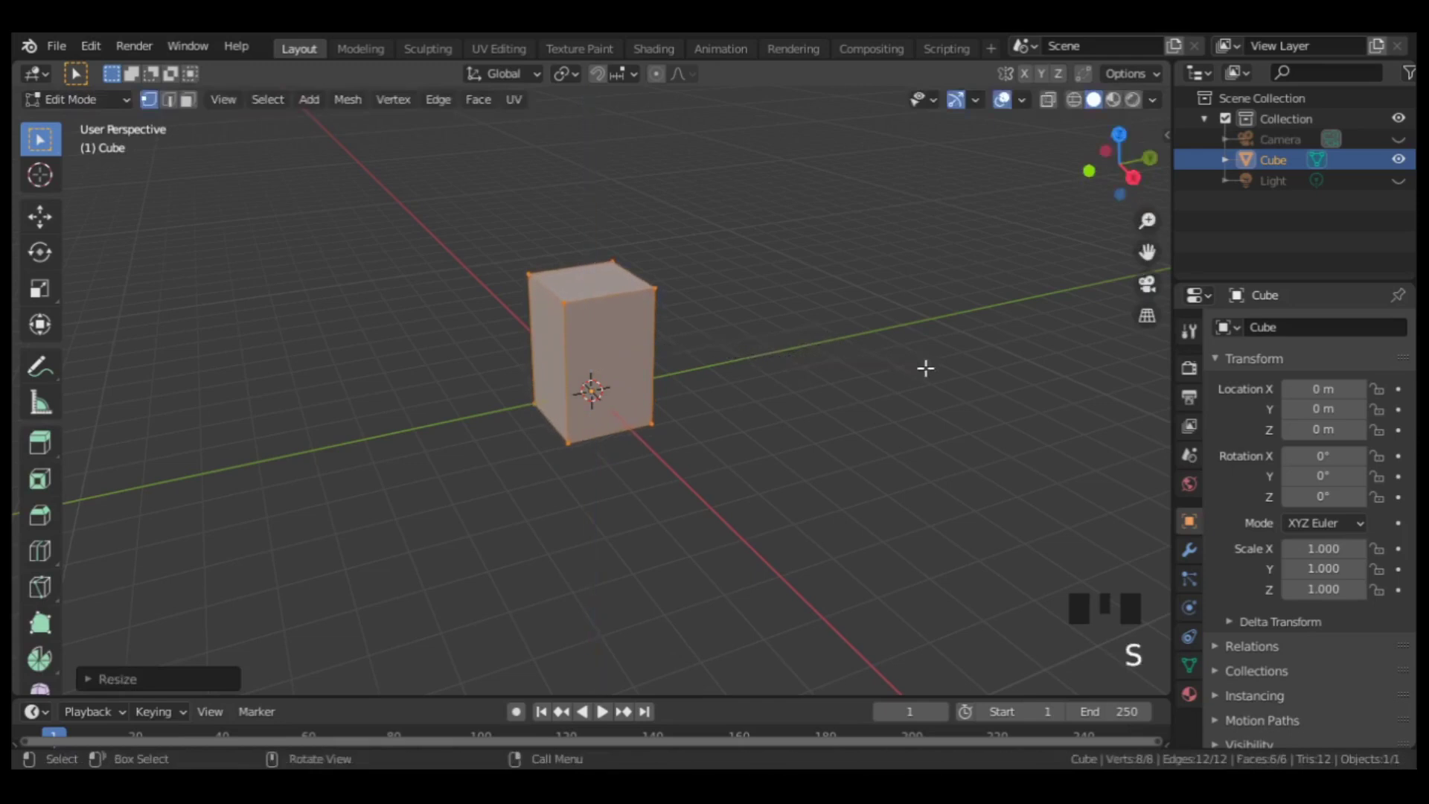
Step: Add a Subdivision Surface modifier to the cube
click(1190, 552)
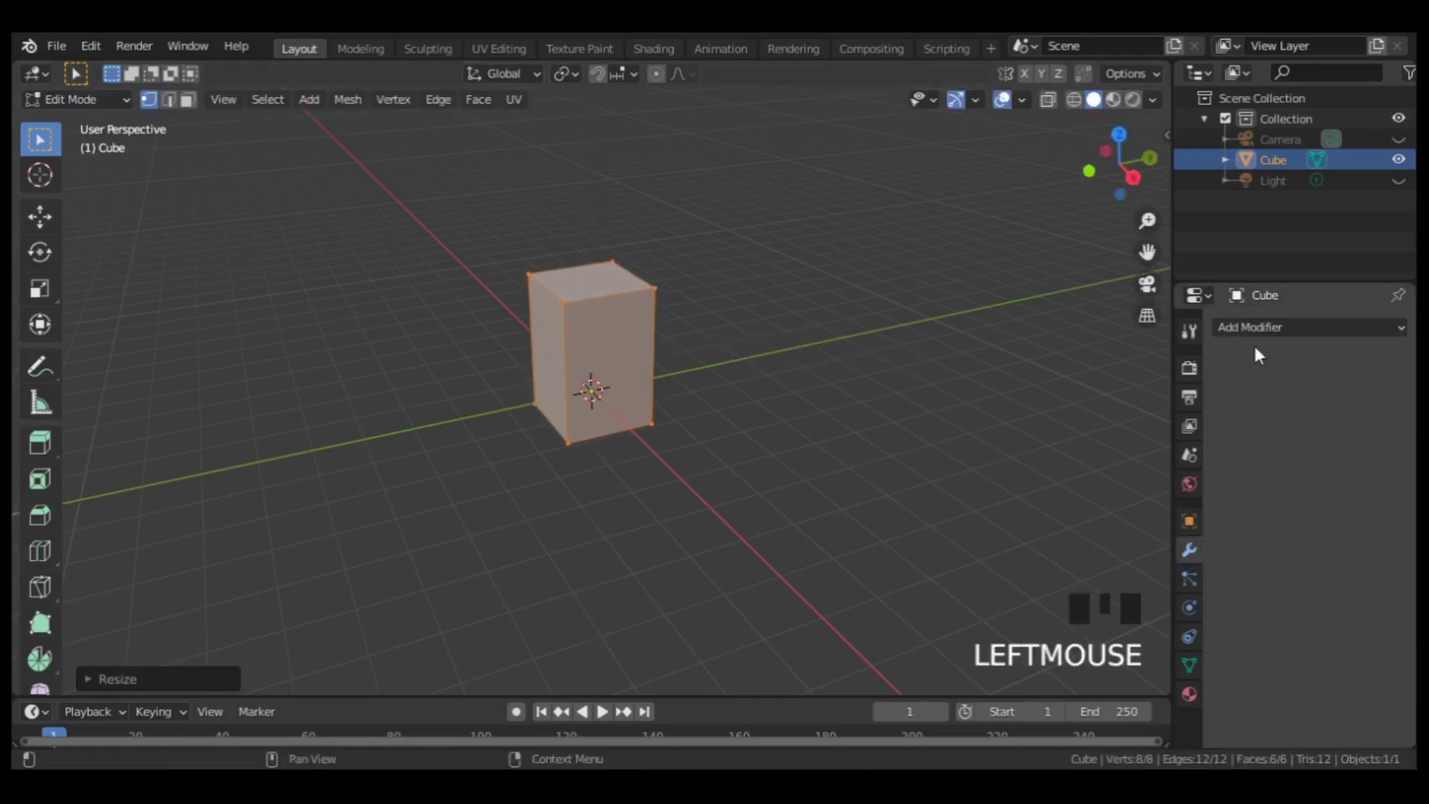
click(1253, 332)
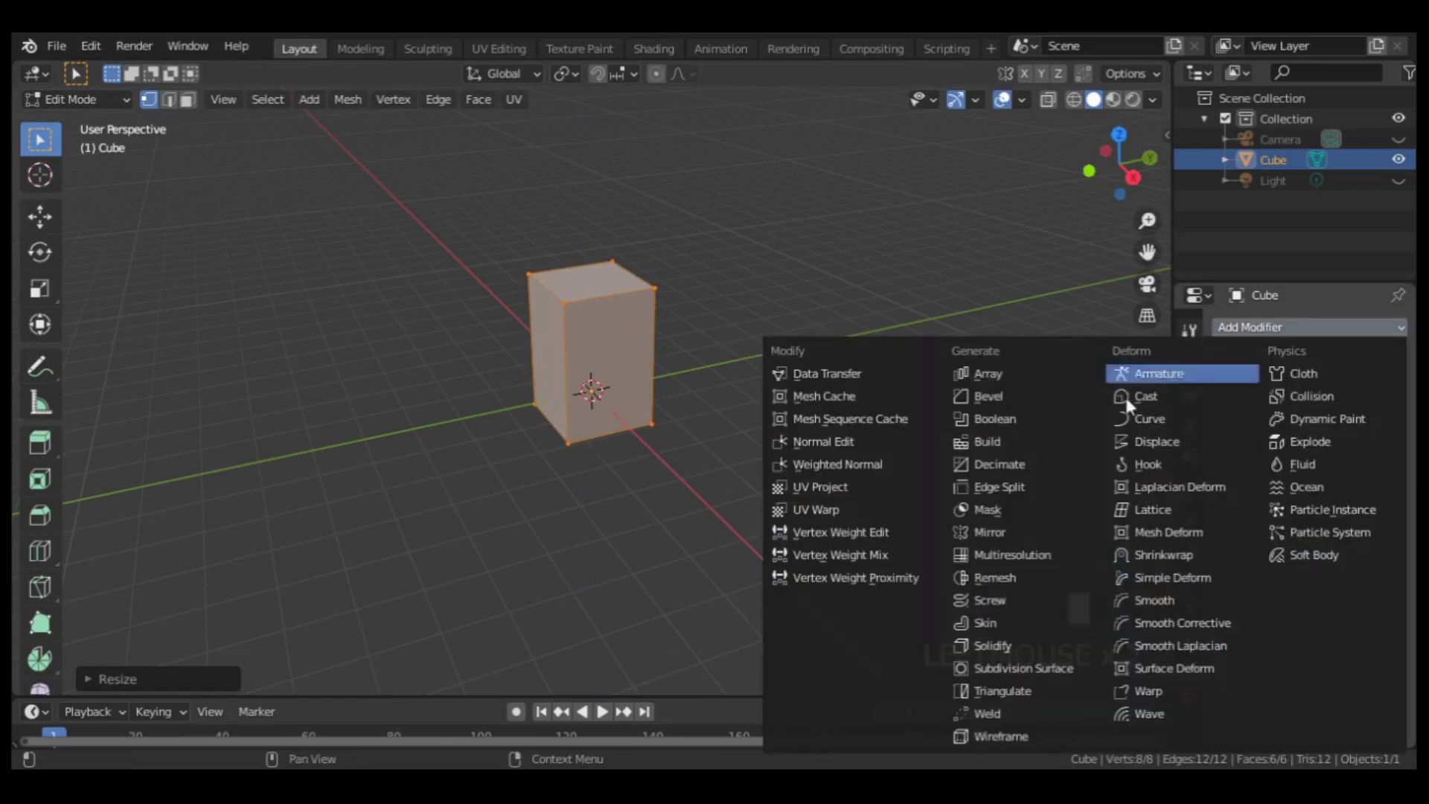
click(998, 668)
Step: Cut a centred vertical edge loop that splits the box into two side-by-side halves
scroll(609, 354, up, 2)
key(ctrl+r)
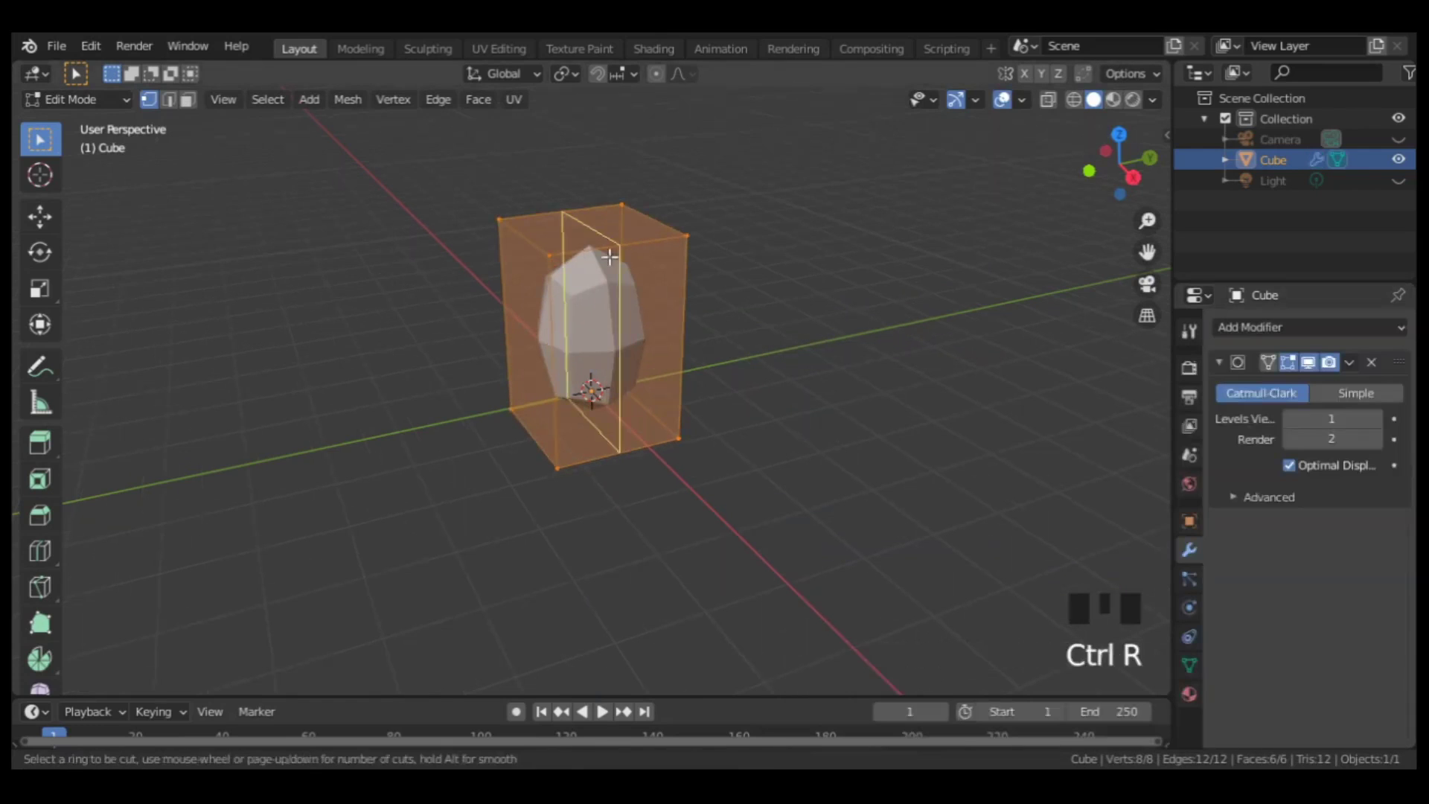
click(609, 255)
click(609, 255)
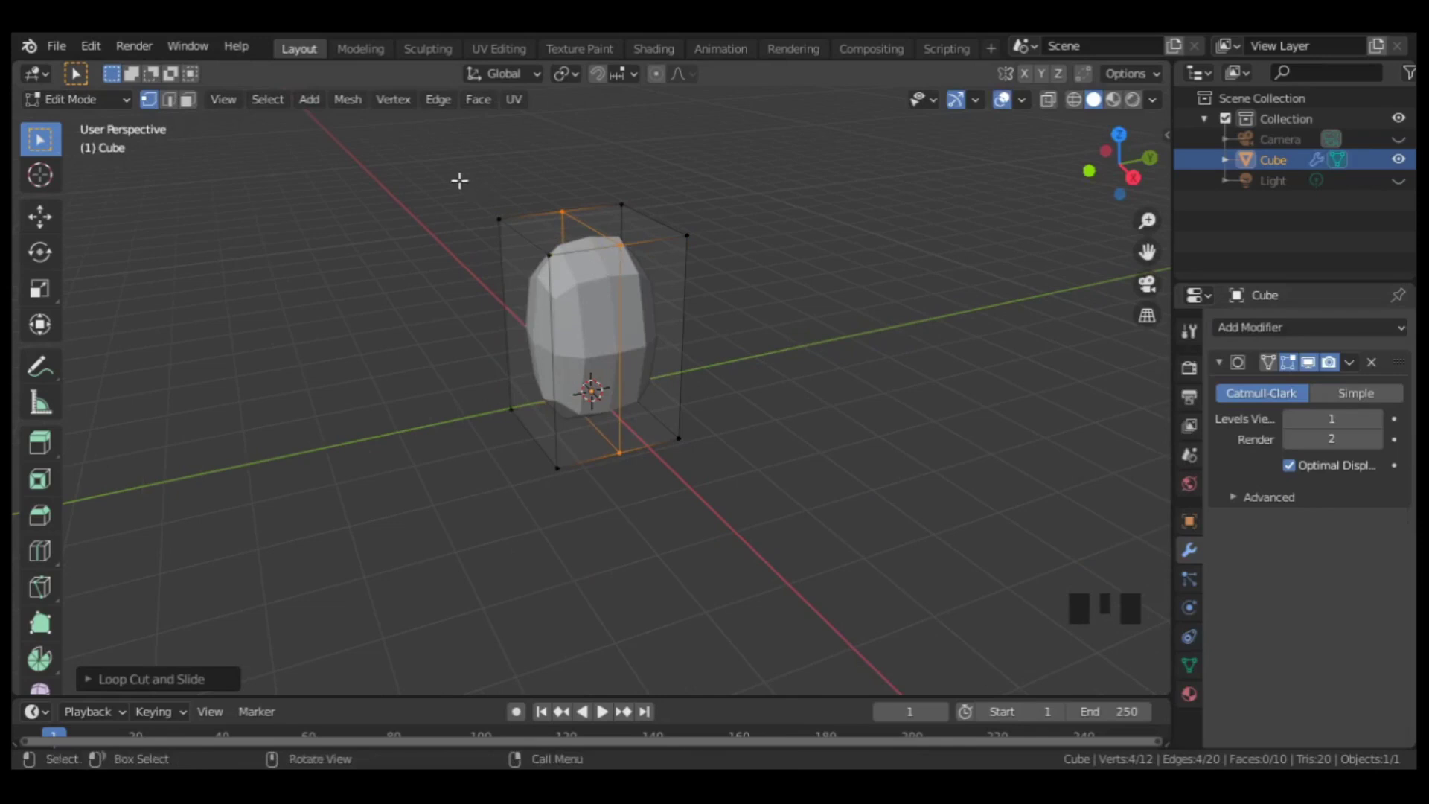
Step: Select all vertices on the top of the box and shift them in the negative X direction to tilt the body
drag(459, 180, 740, 283)
middle_drag(728, 301, 810, 349)
key(g)
key(x)
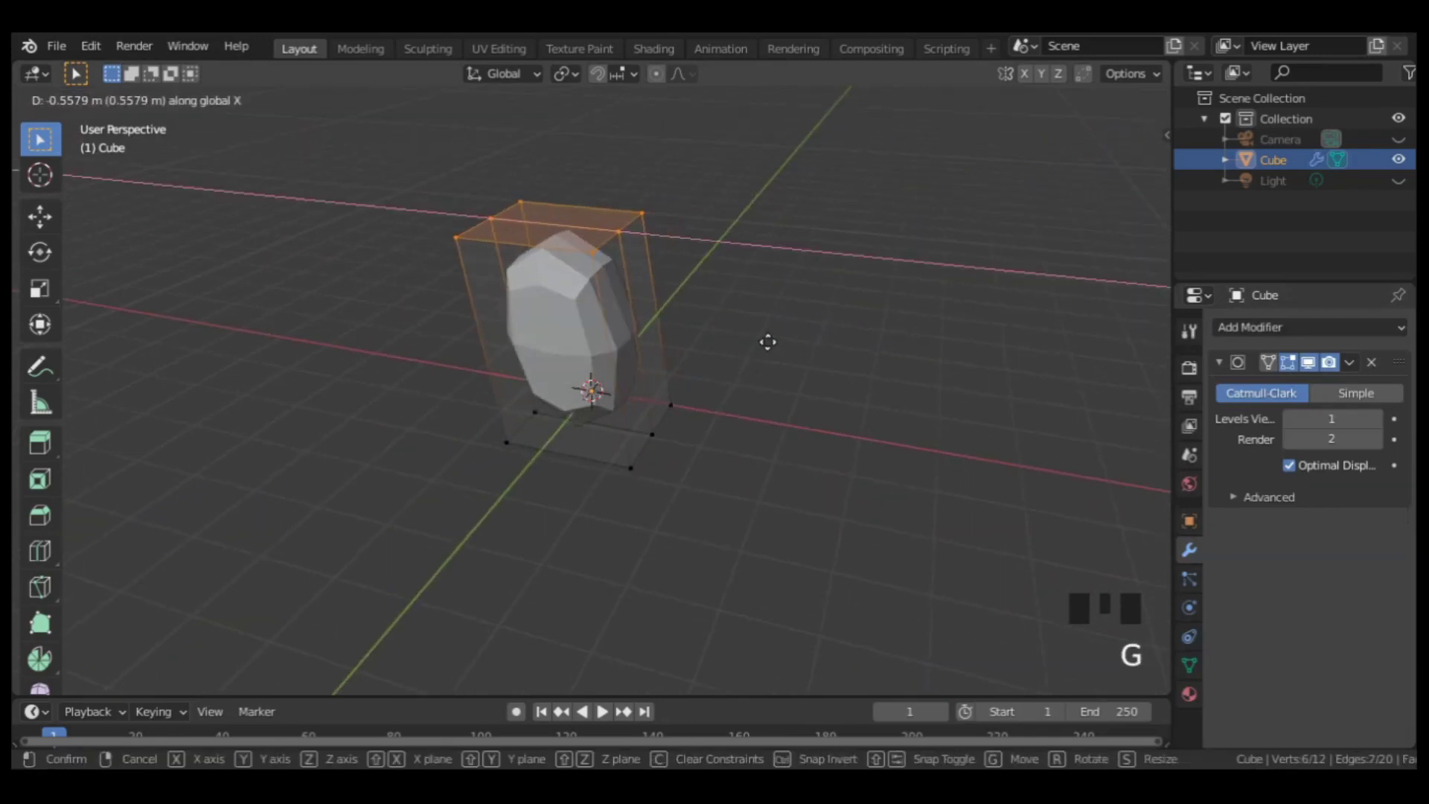
click(783, 347)
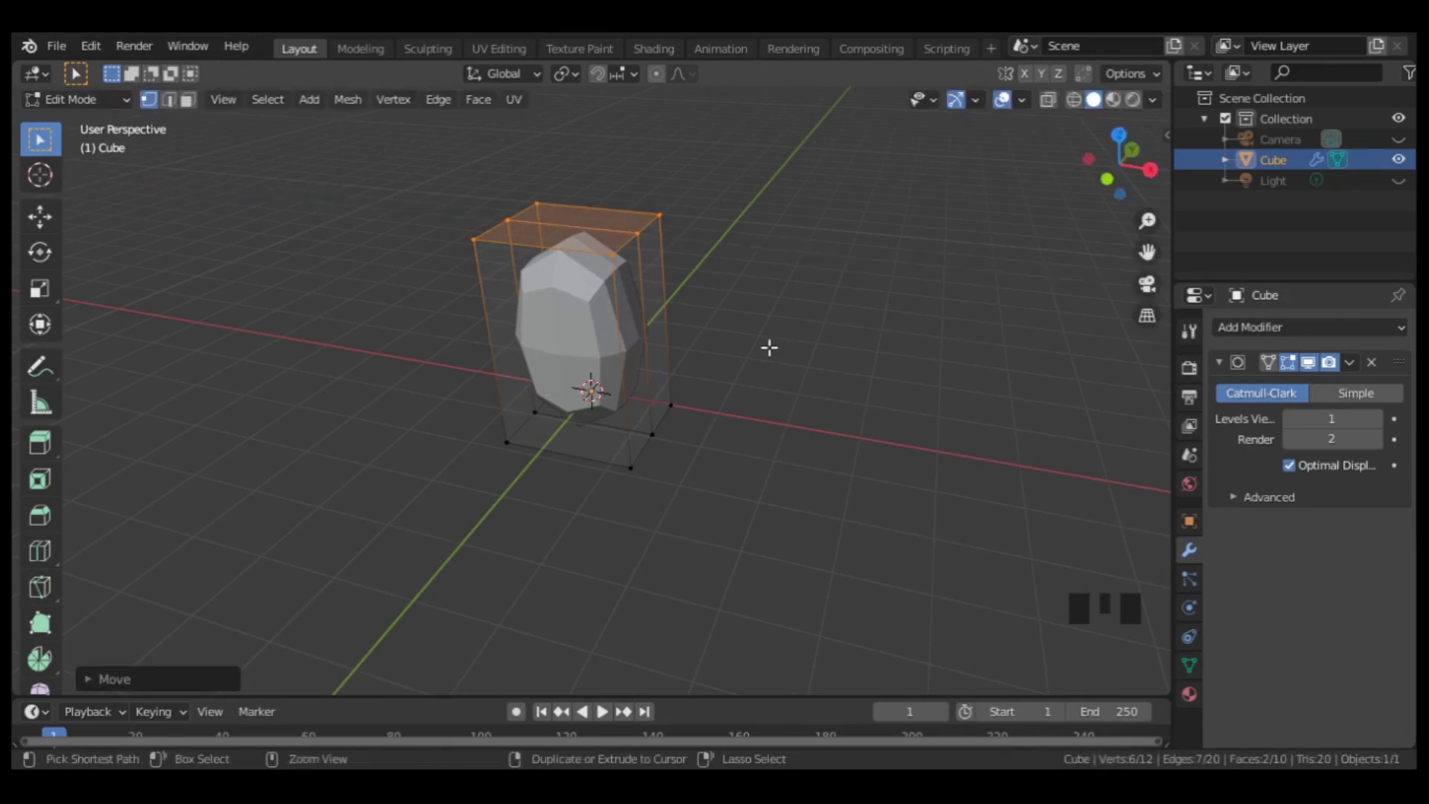
Step: Cut a horizontal edge loop around the body and slide it close to the base, at about 0.76
key(ctrl+r)
click(613, 305)
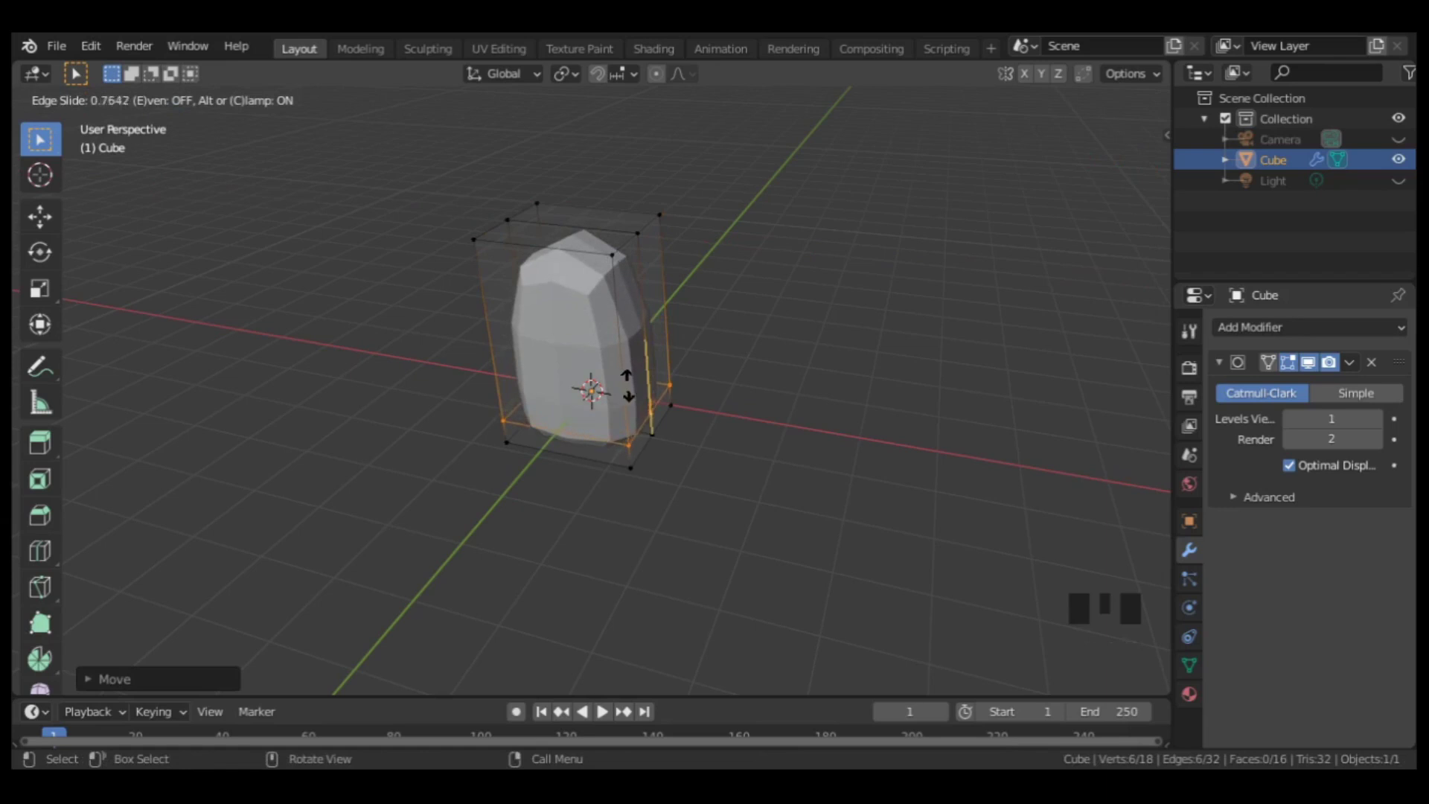
click(628, 386)
Step: Select the four top corner vertices and lower them about 0.35 m along Z to round the head
middle_drag(711, 426, 625, 395)
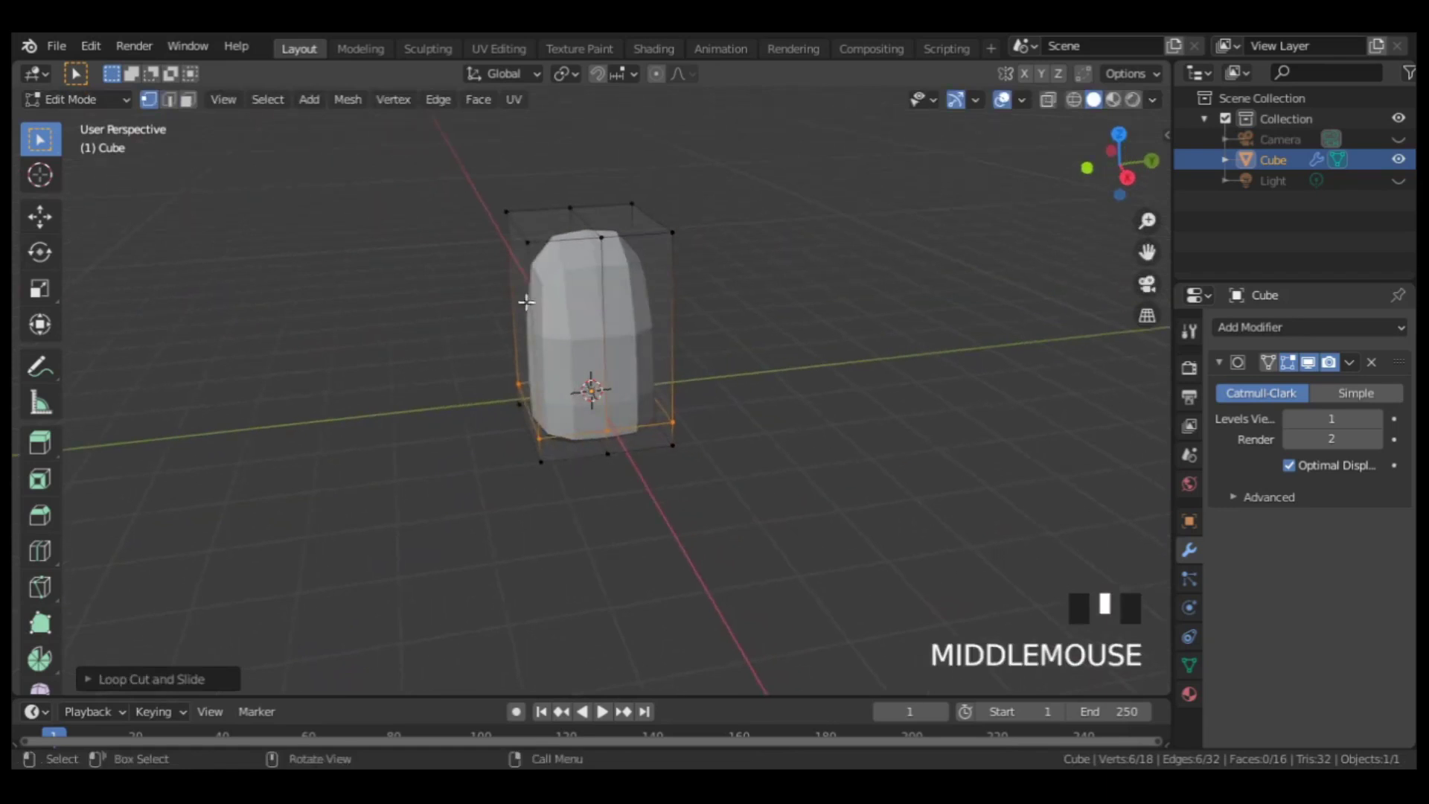
drag(422, 162, 543, 282)
shift+drag(629, 187, 692, 279)
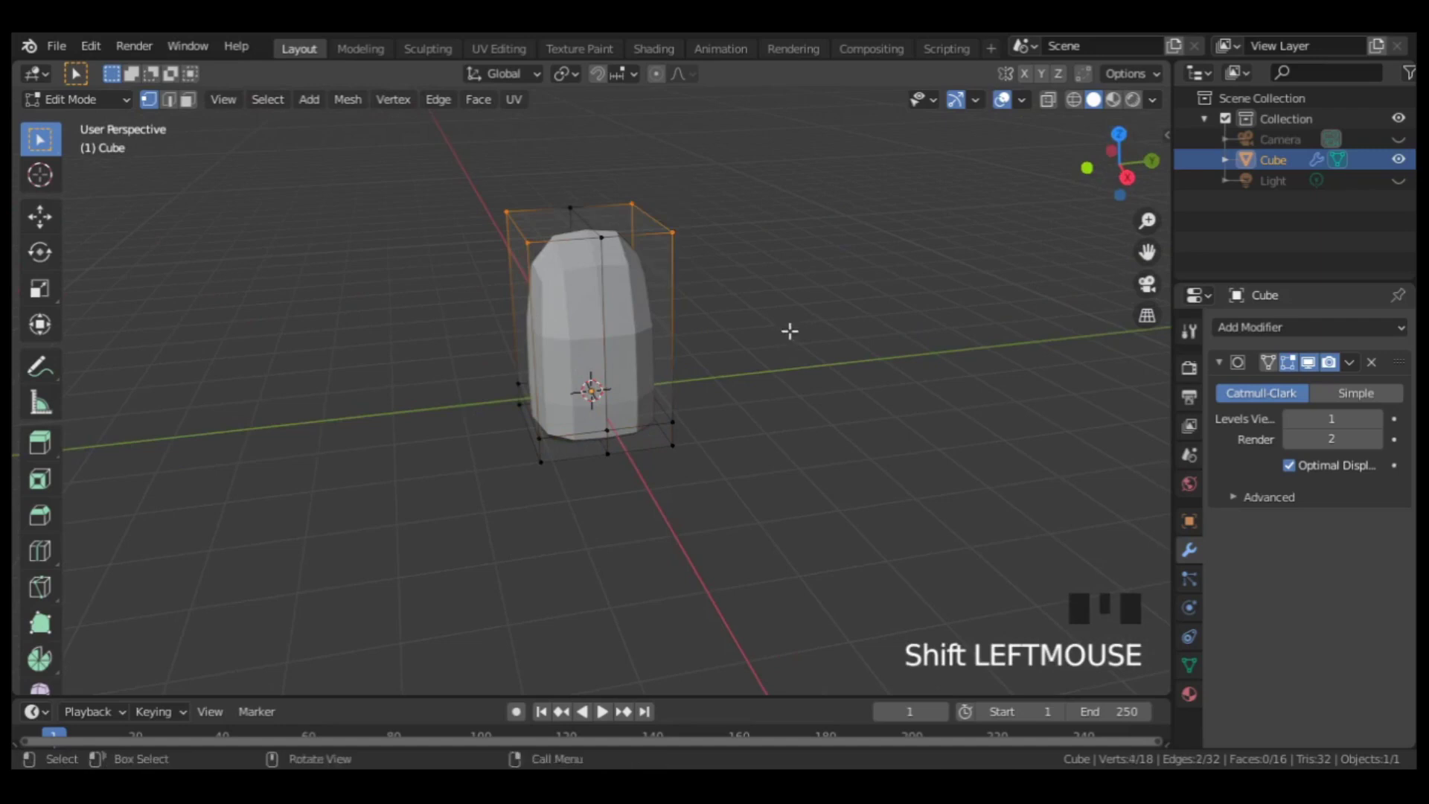
key(g)
key(z)
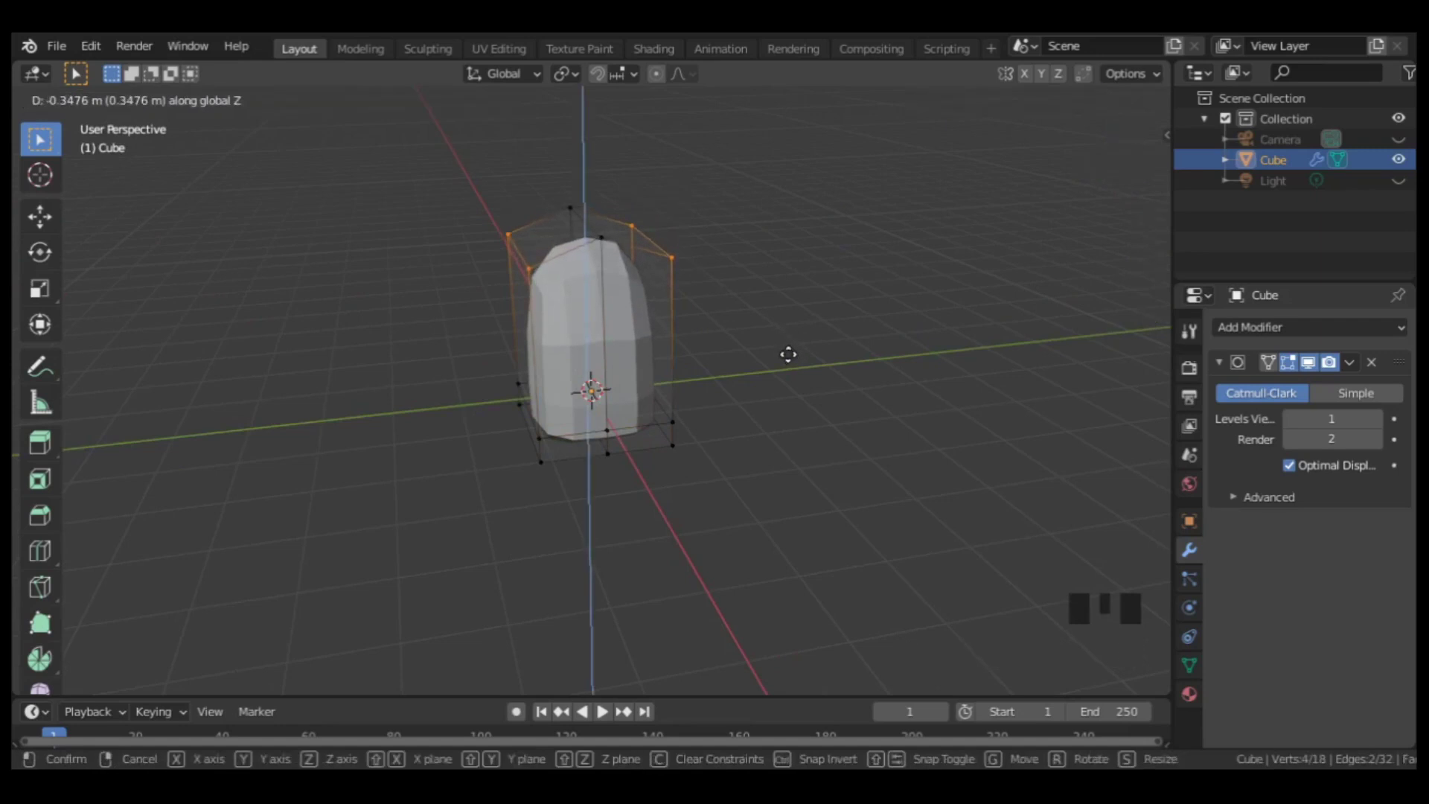
click(788, 355)
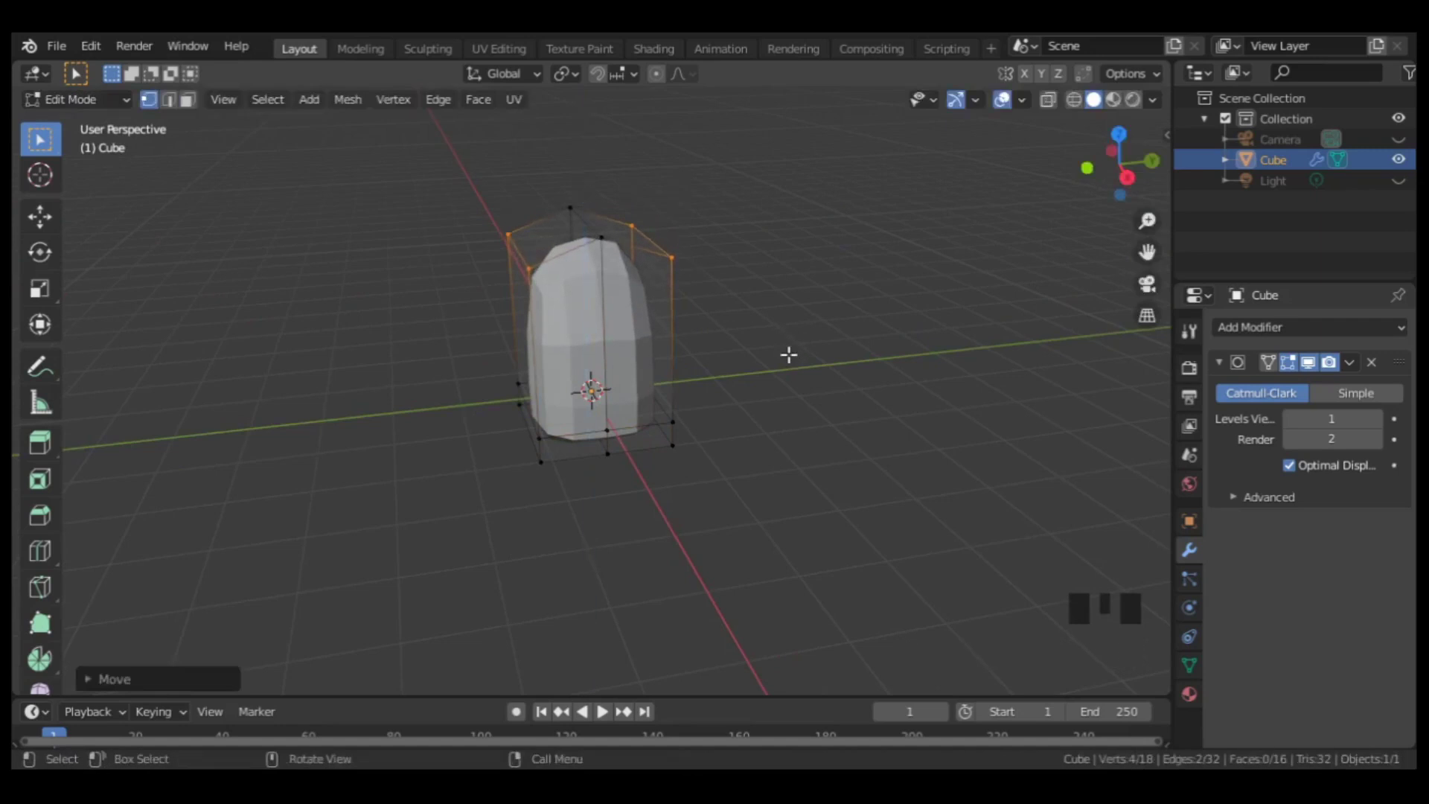
Step: Select the two faces on the underside of the body and inset them individually by about 0.27
key(3)
middle_drag(713, 450, 641, 395)
drag(639, 397, 577, 415)
scroll(739, 401, up, 3)
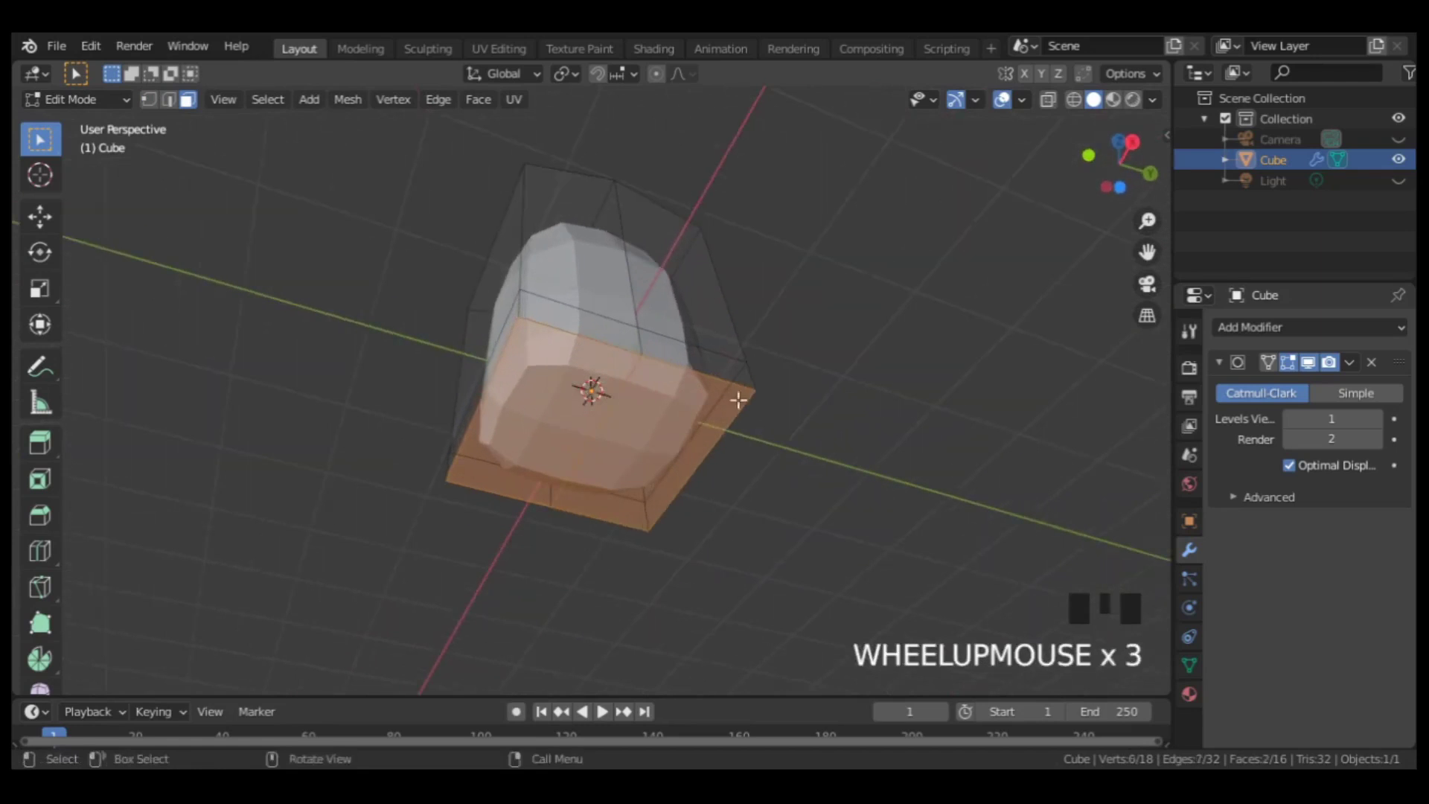
key(i)
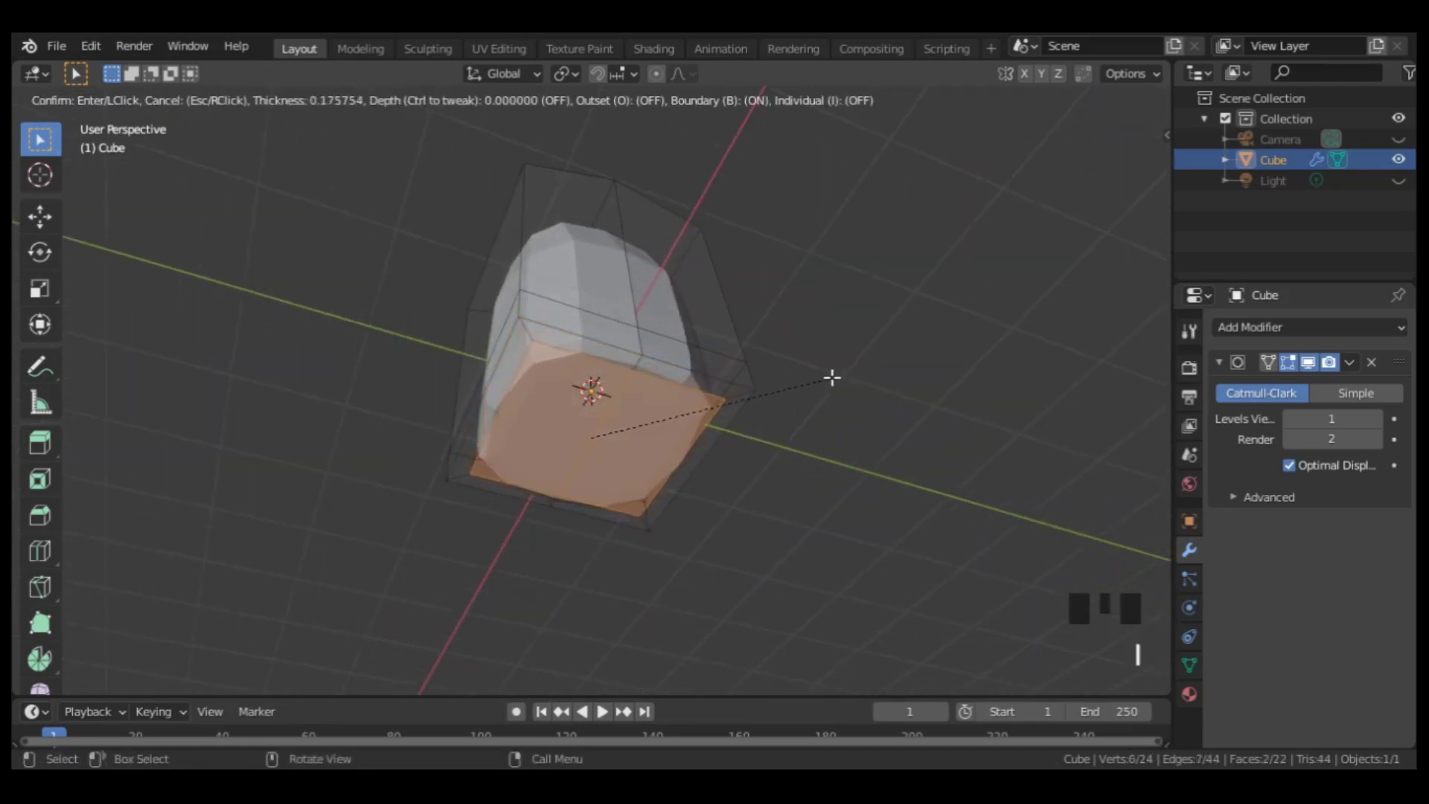
key(i)
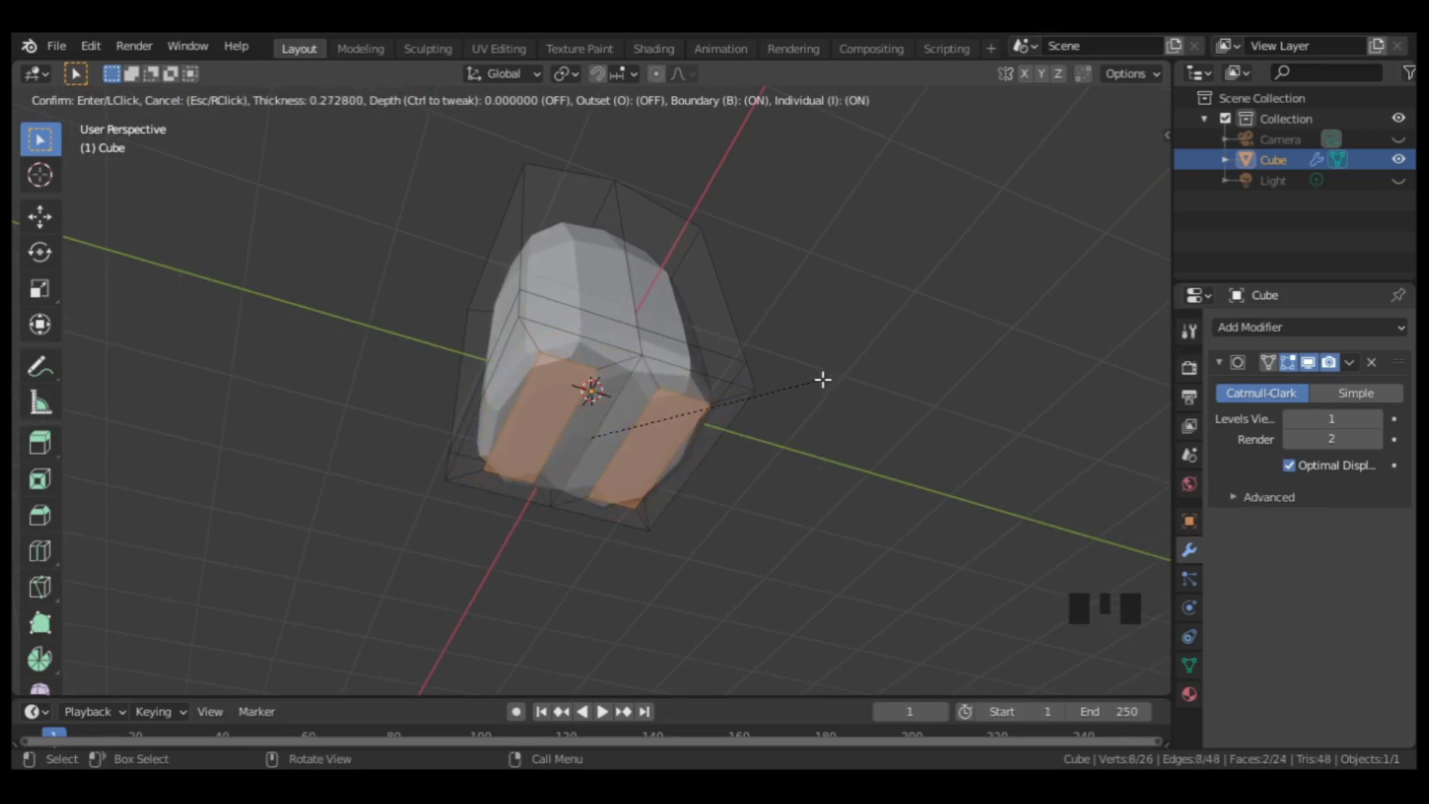
click(825, 380)
Step: Shrink the two inset underside faces along X
middle_drag(826, 380, 754, 417)
key(s)
key(x)
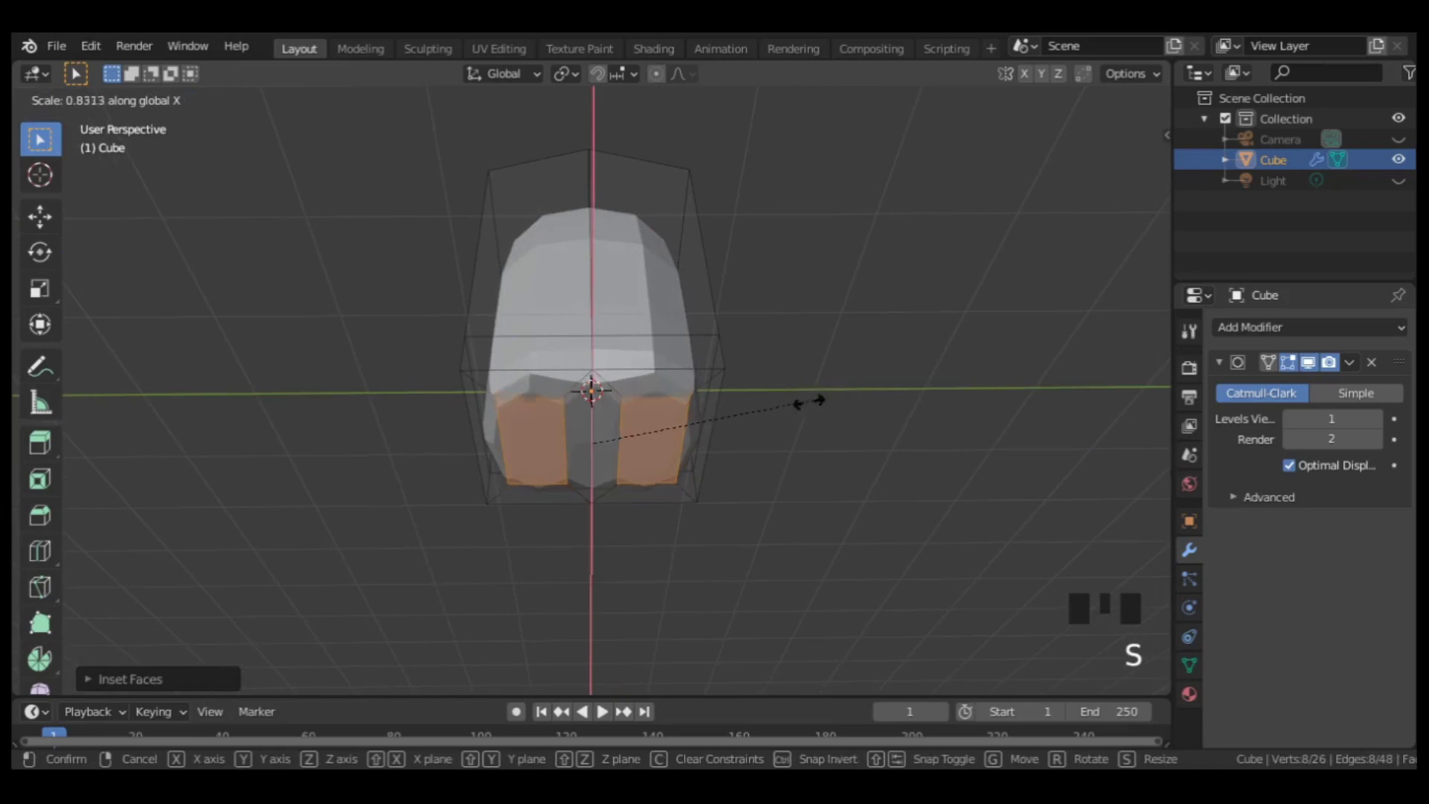
click(720, 427)
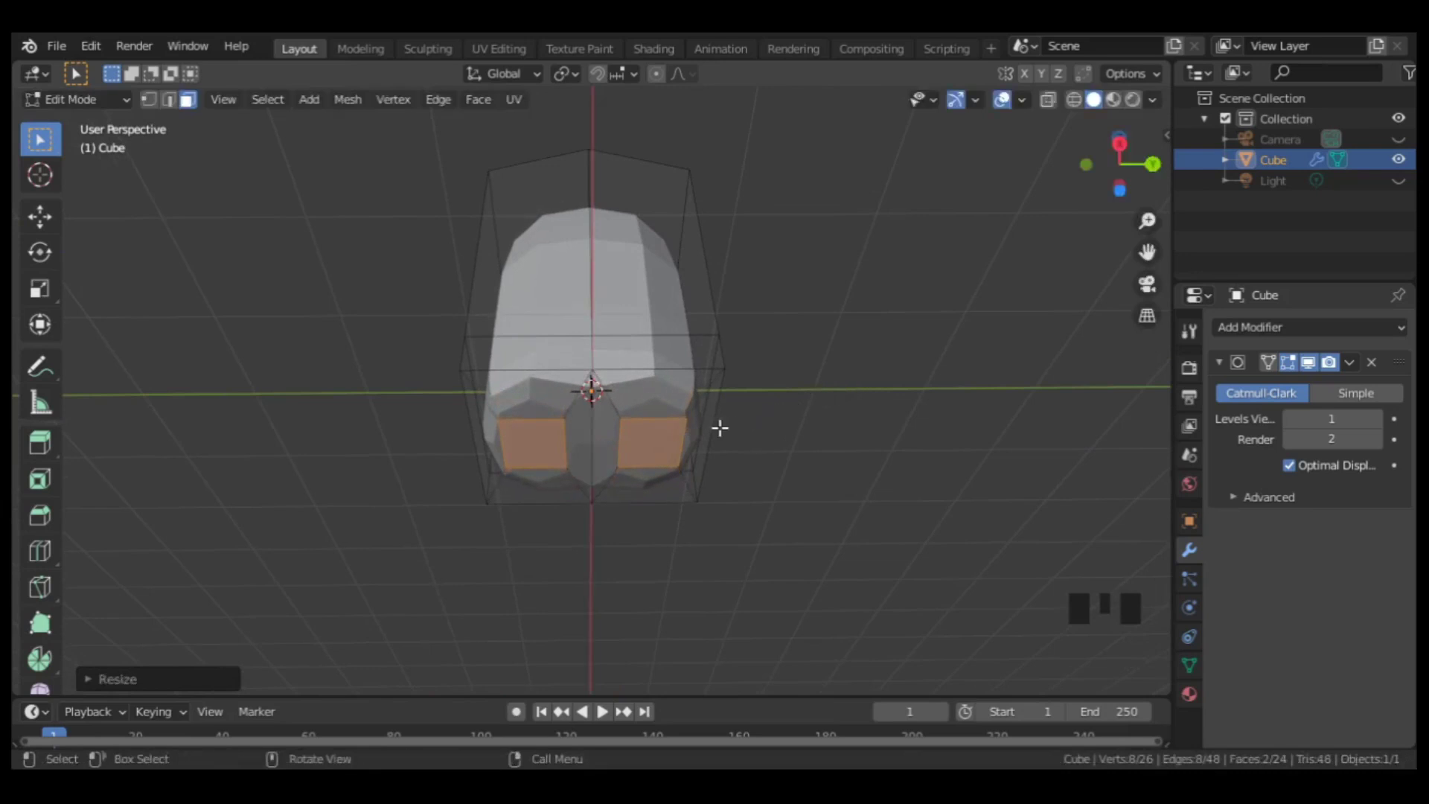
Step: Pull the two inset faces down about 1.05 m along Z to form the legs
middle_drag(634, 373, 677, 488)
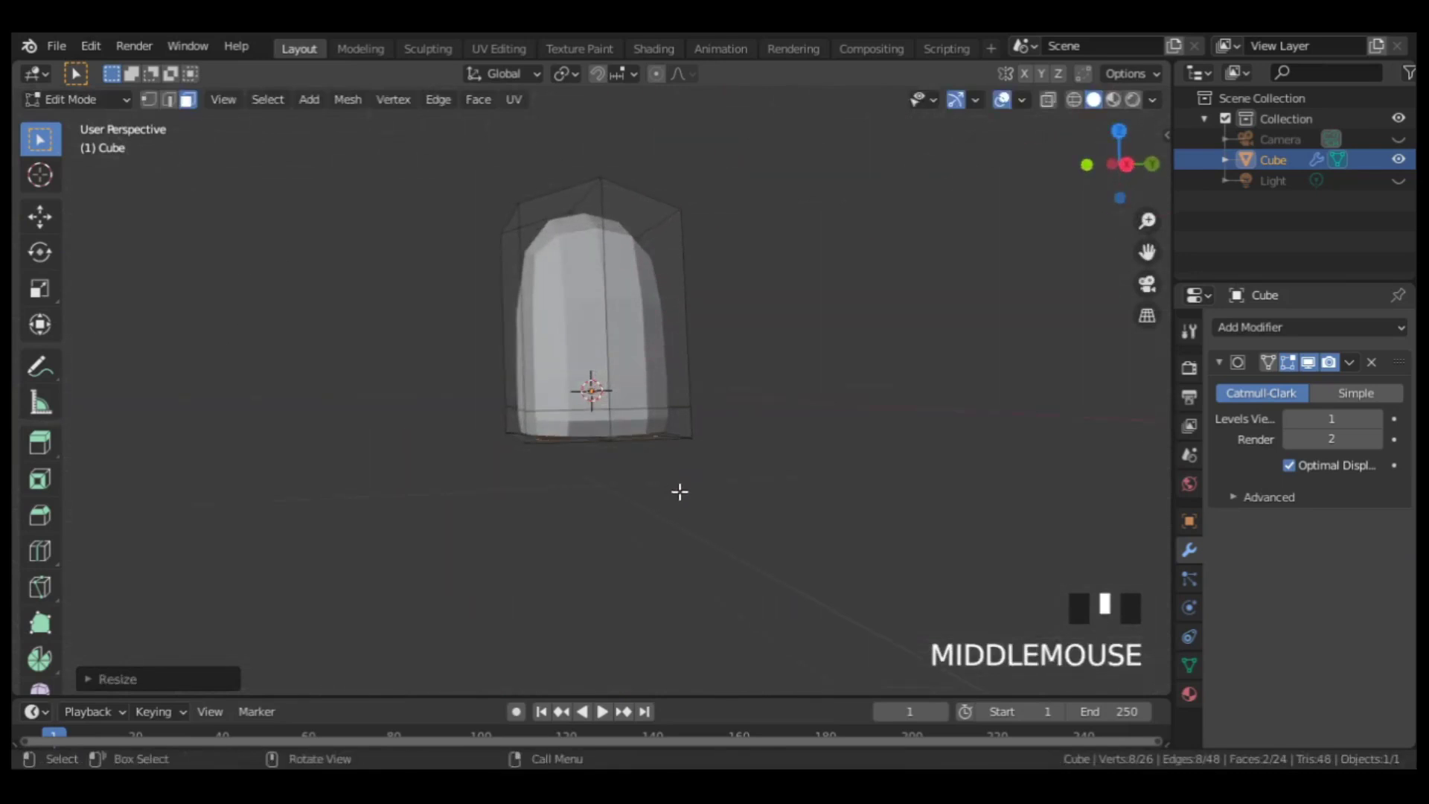
key(g)
key(z)
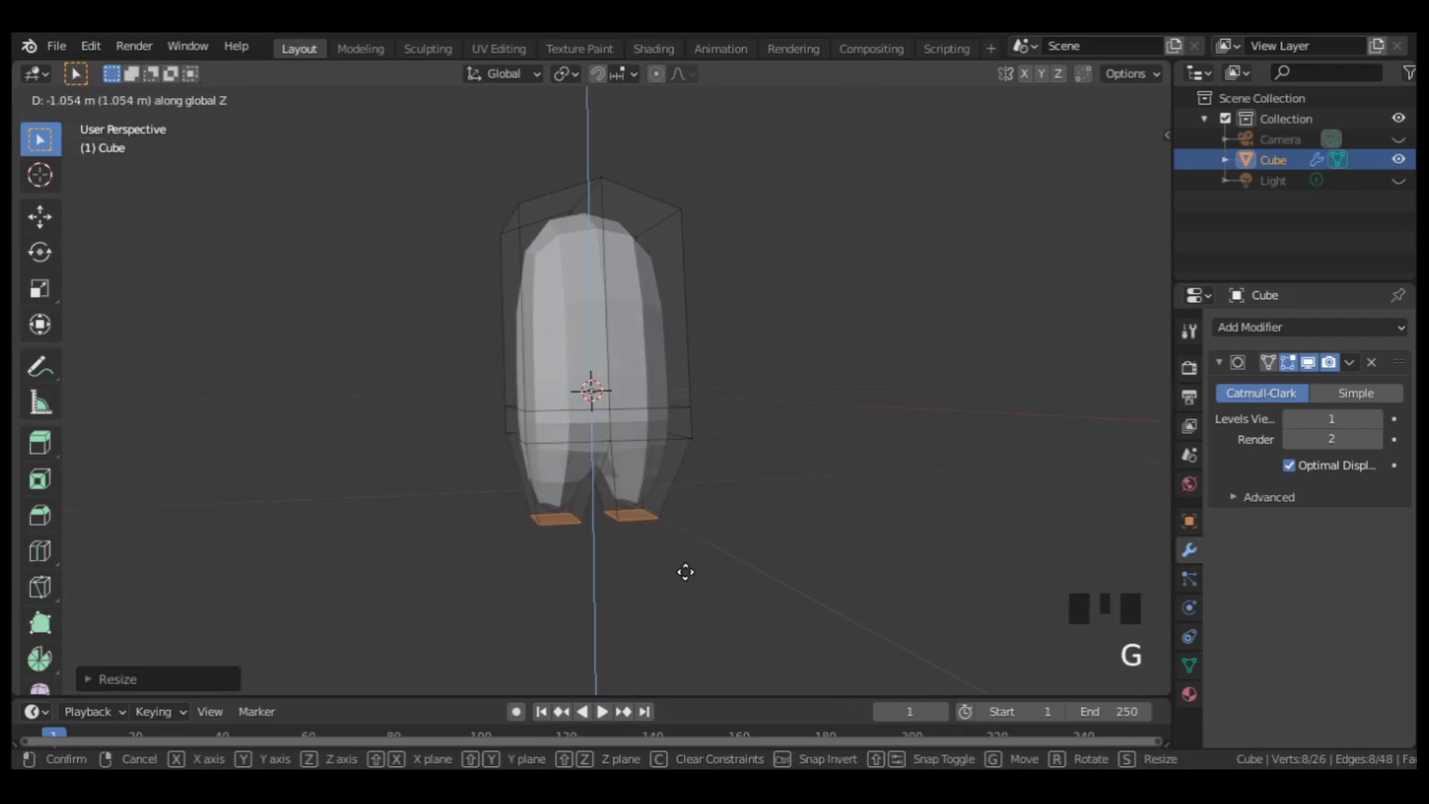
click(686, 568)
Step: Extrude the two faces at the ends of the legs by about 0.14 m to define the feet
middle_drag(685, 569, 670, 511)
key(e)
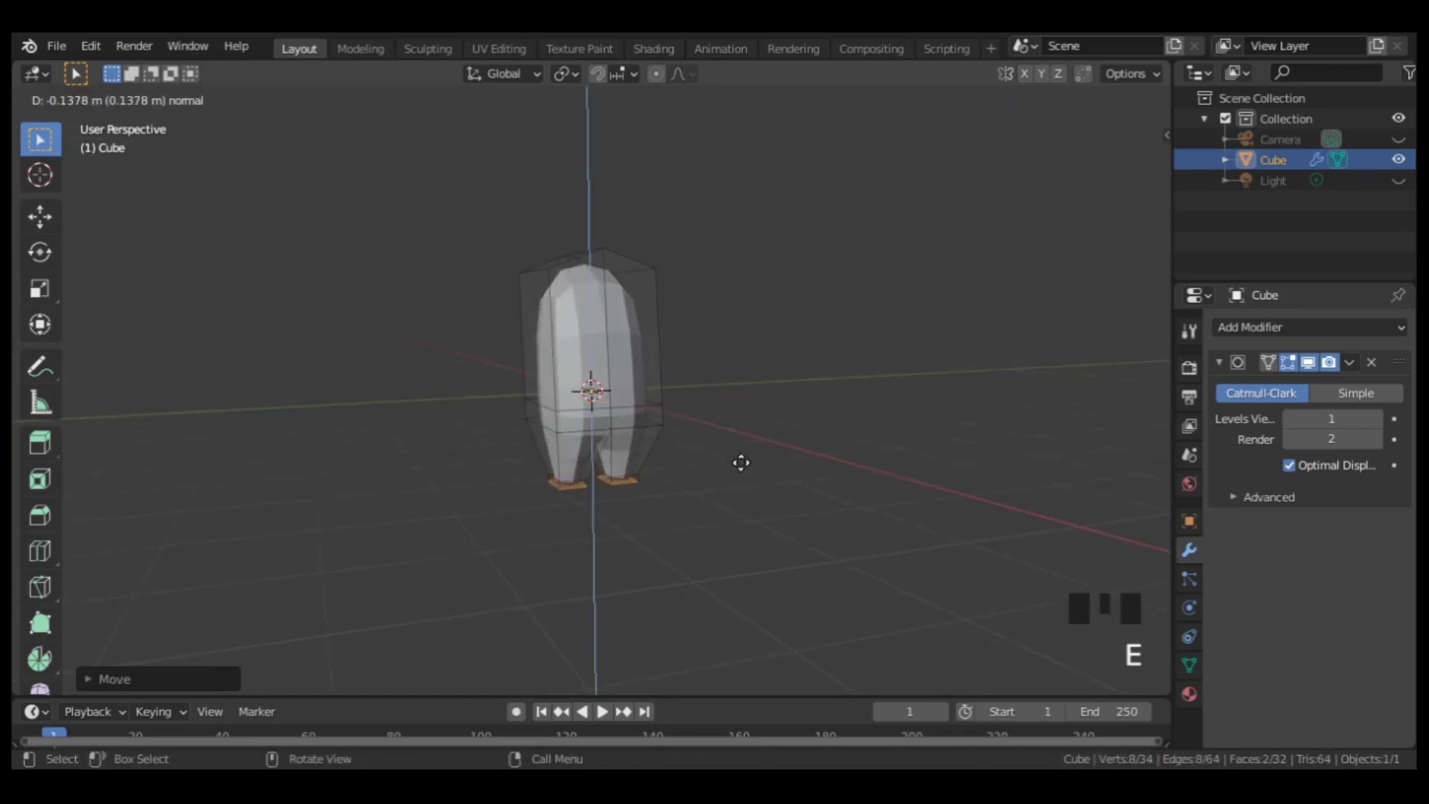
click(737, 463)
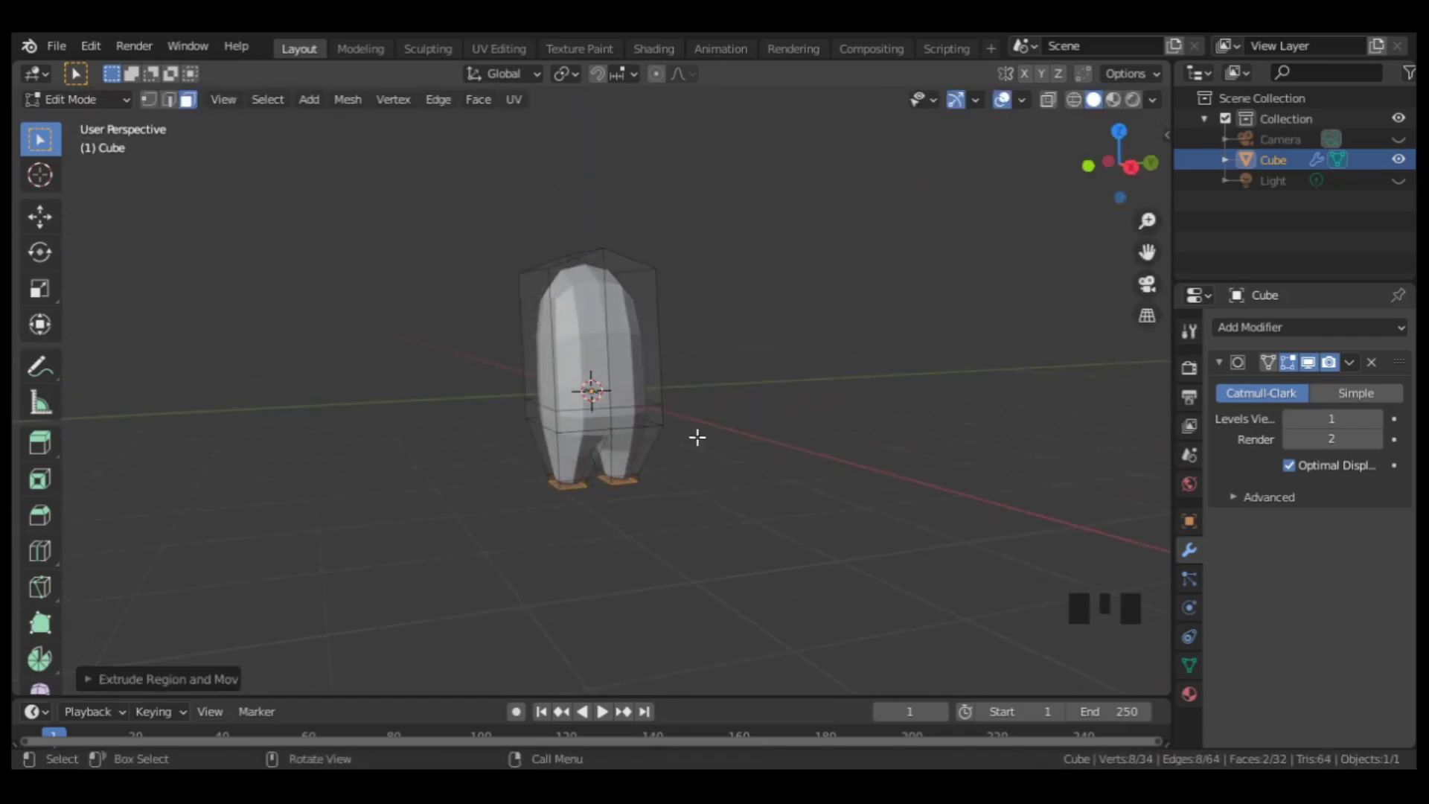
Step: Return to Object Mode and apply the Subdivision Surface modifier to the body
key(Tab)
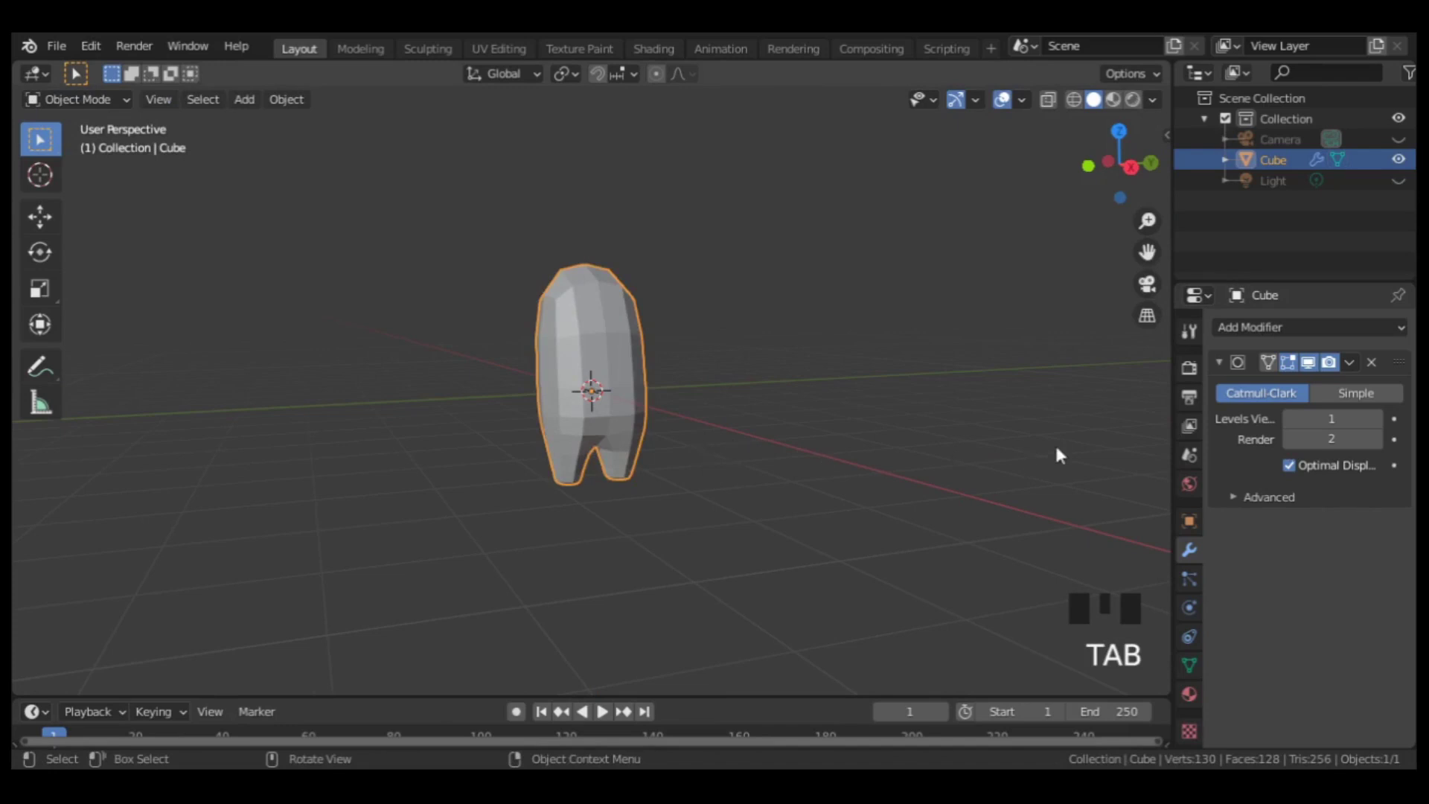
click(1291, 440)
click(1348, 361)
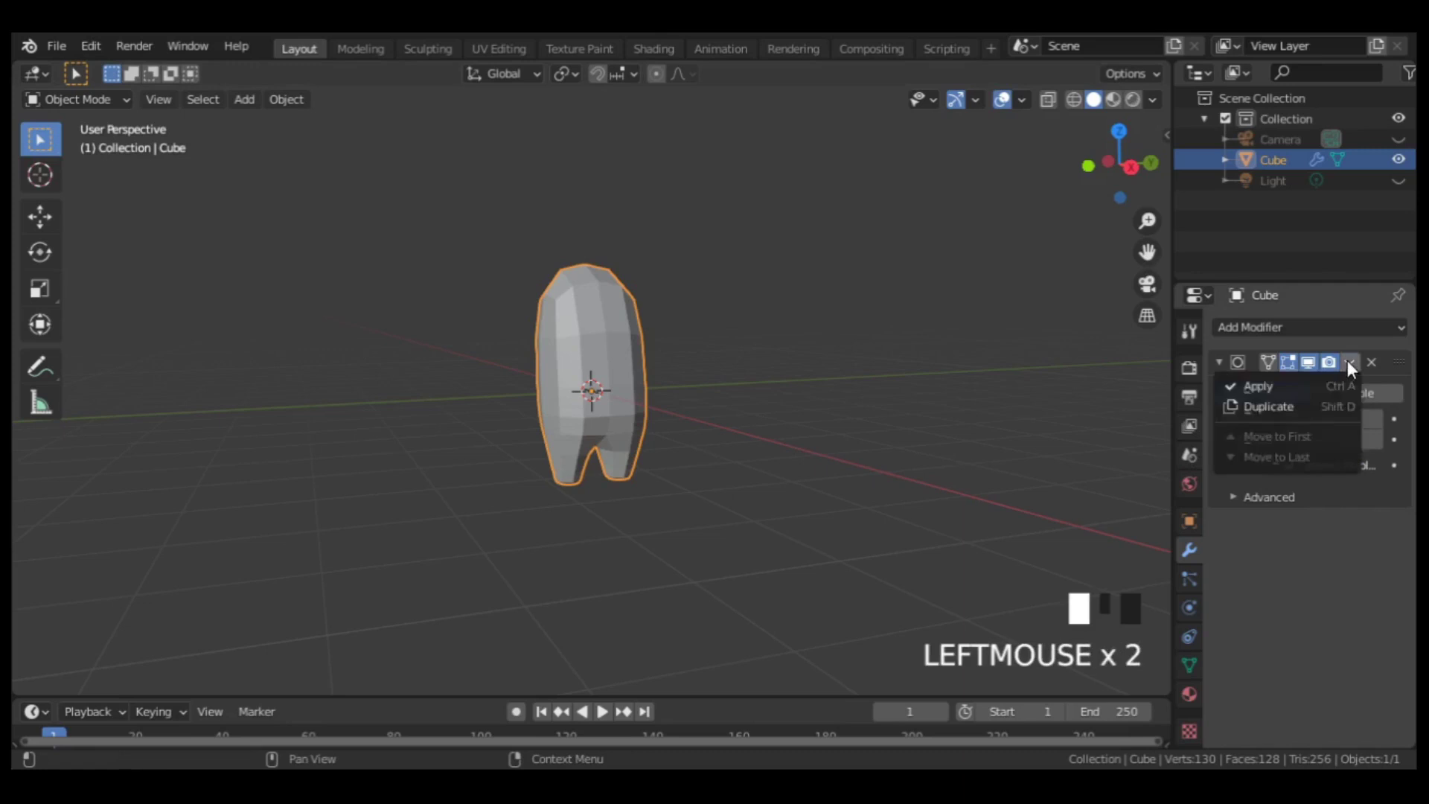
click(1275, 387)
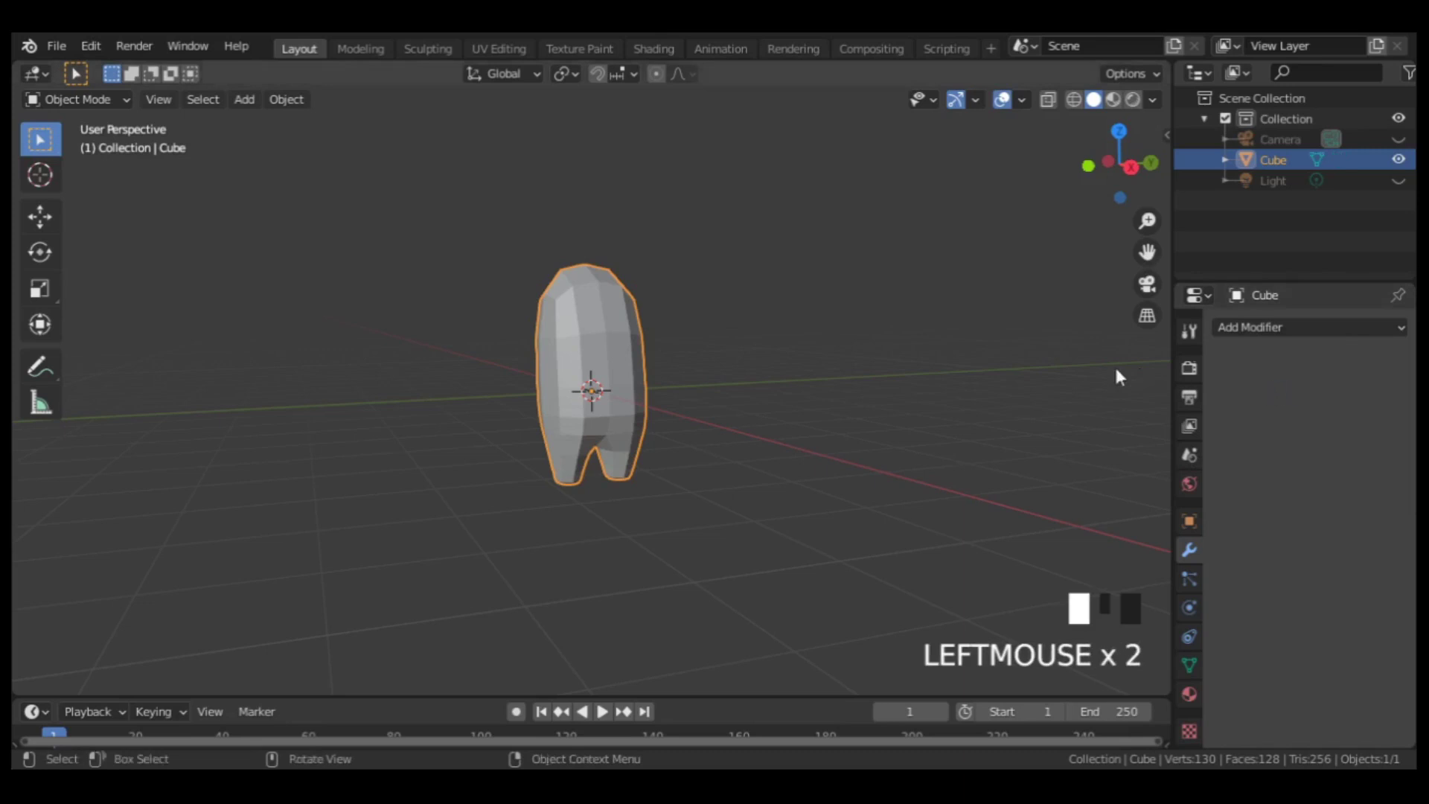
Step: Add a cube to the body's mesh and shrink it along X to about a quarter of its width
key(KP_1)
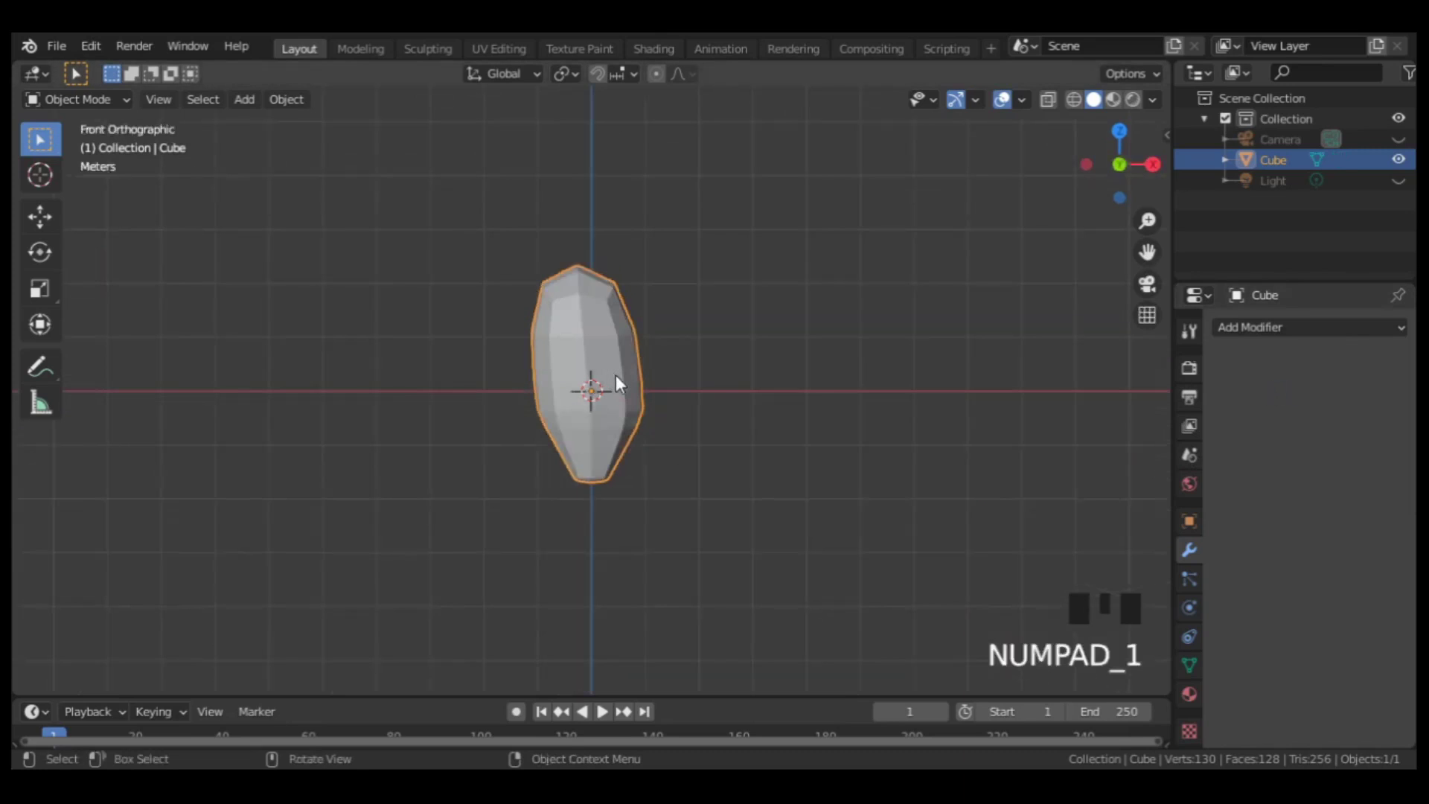
scroll(615, 374, up, 4)
key(Tab)
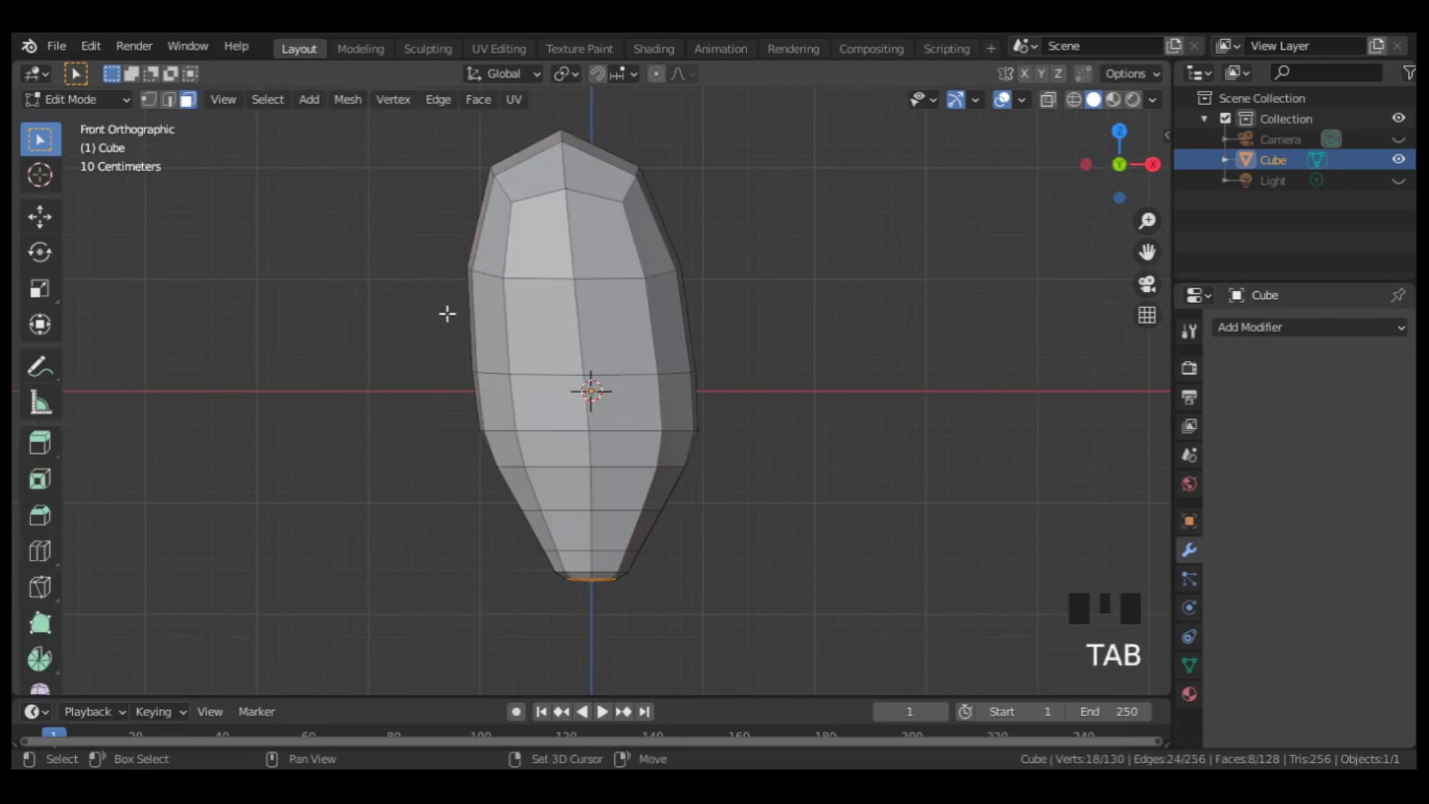
key(shift+a)
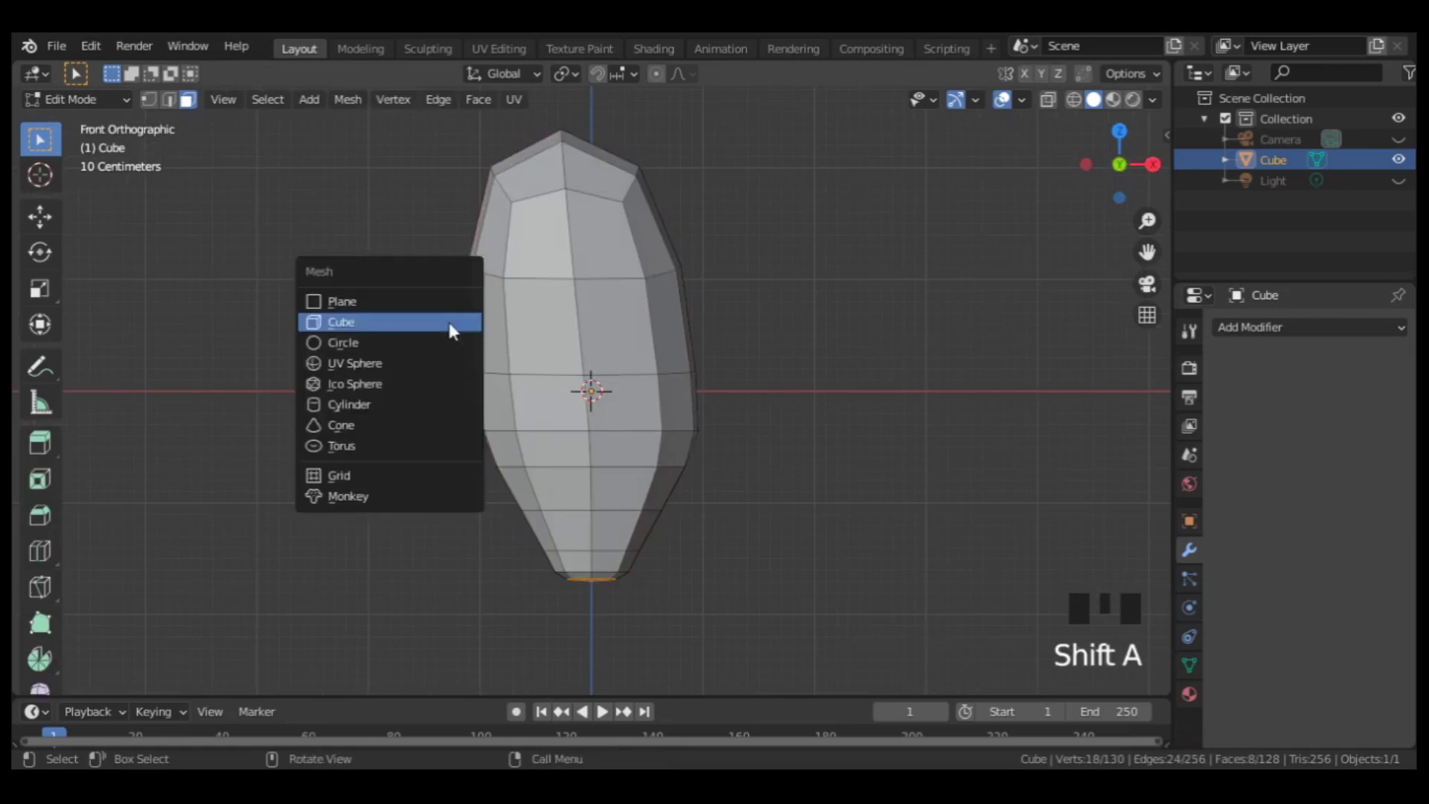
click(449, 324)
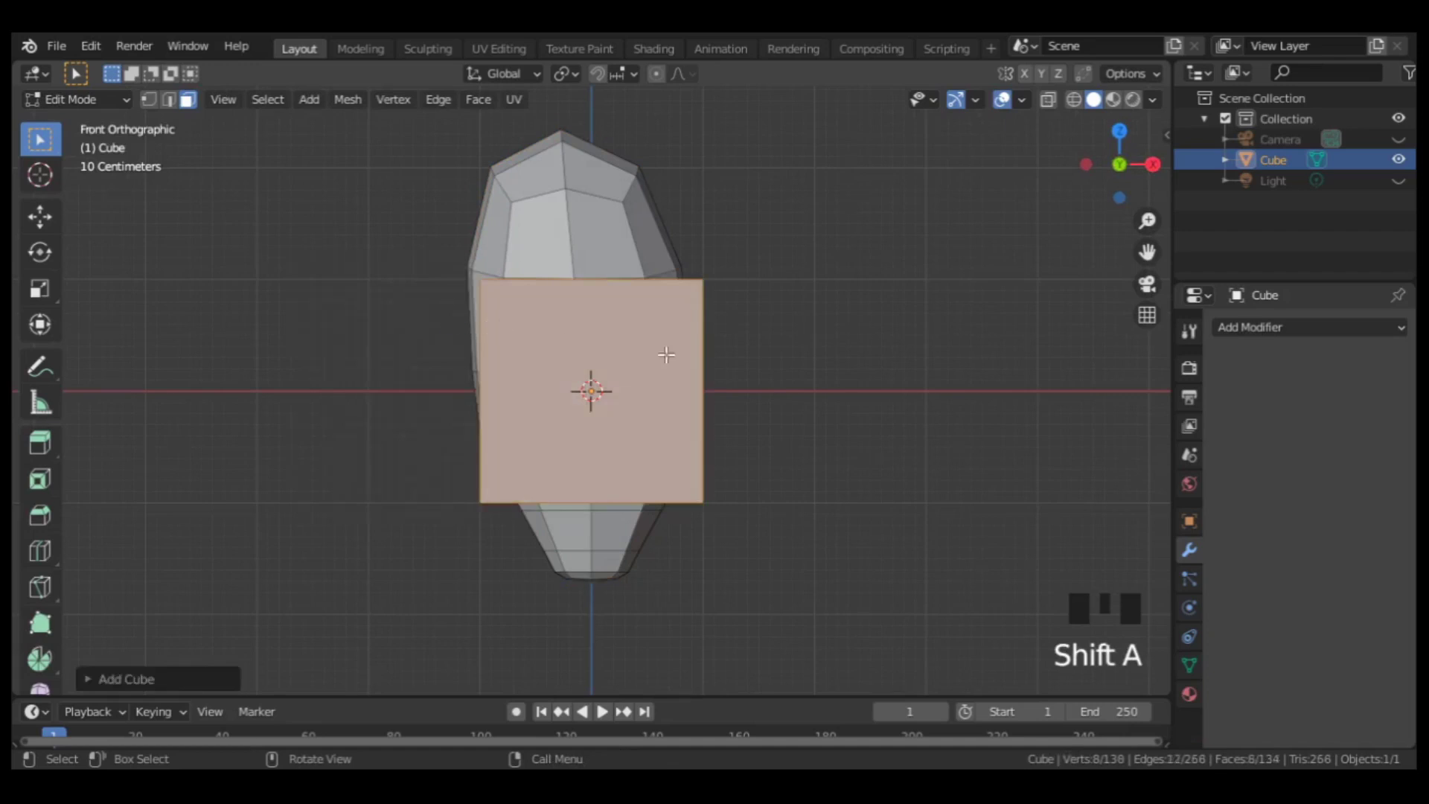
key(s)
key(x)
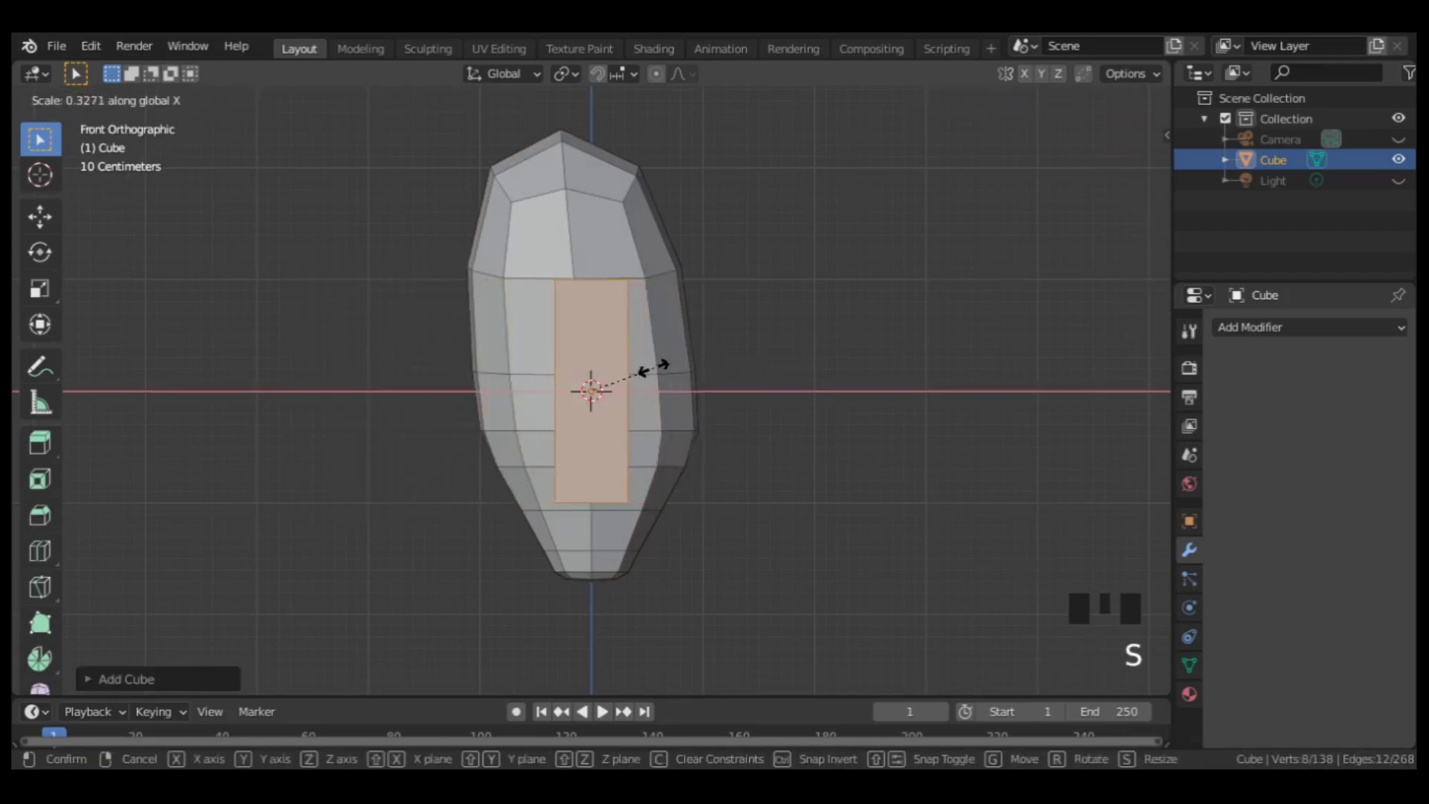
click(647, 382)
Step: Move the slab about 1.3 m toward negative X and 0.5 m up, tilting it about 3° to follow the body's back
key(g)
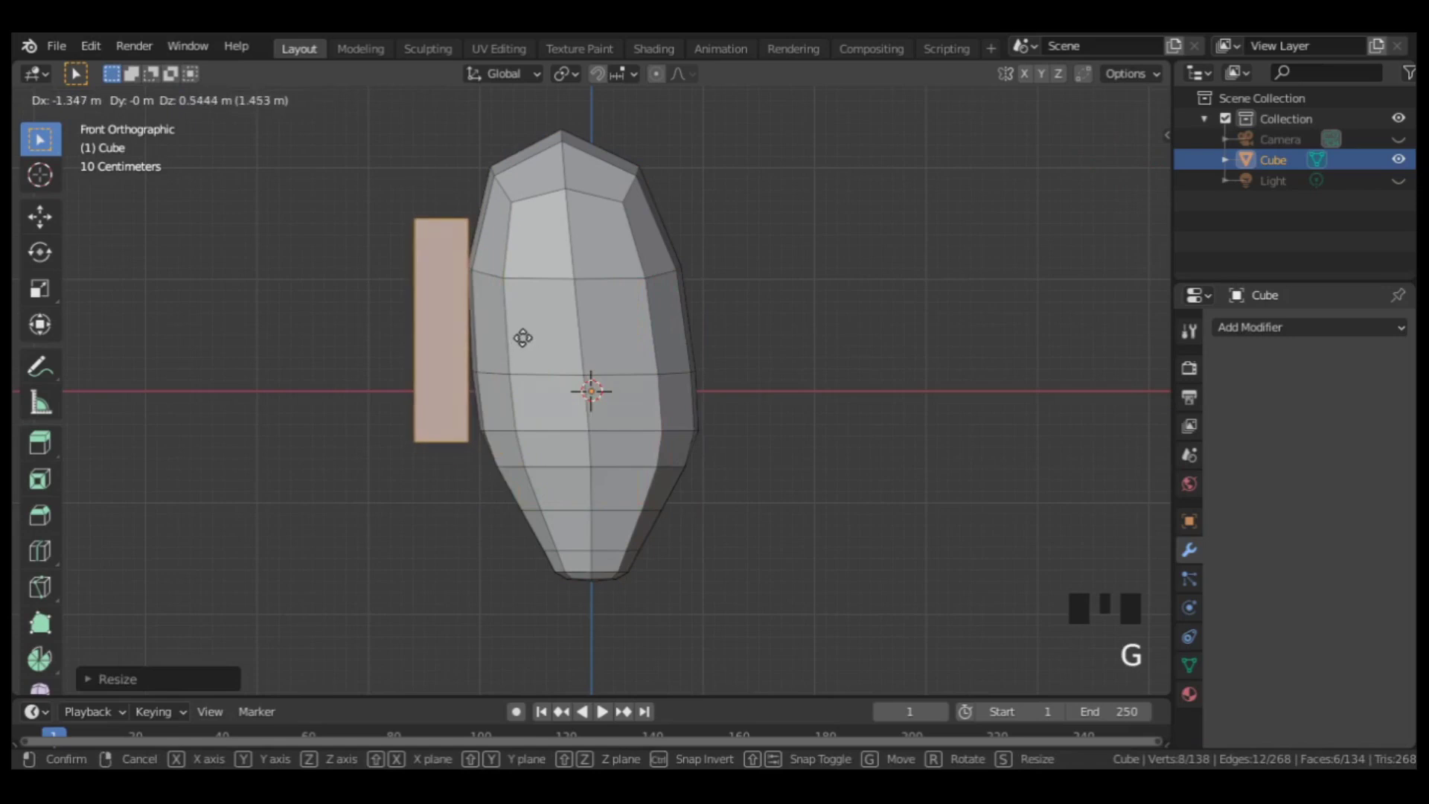
click(523, 341)
key(r)
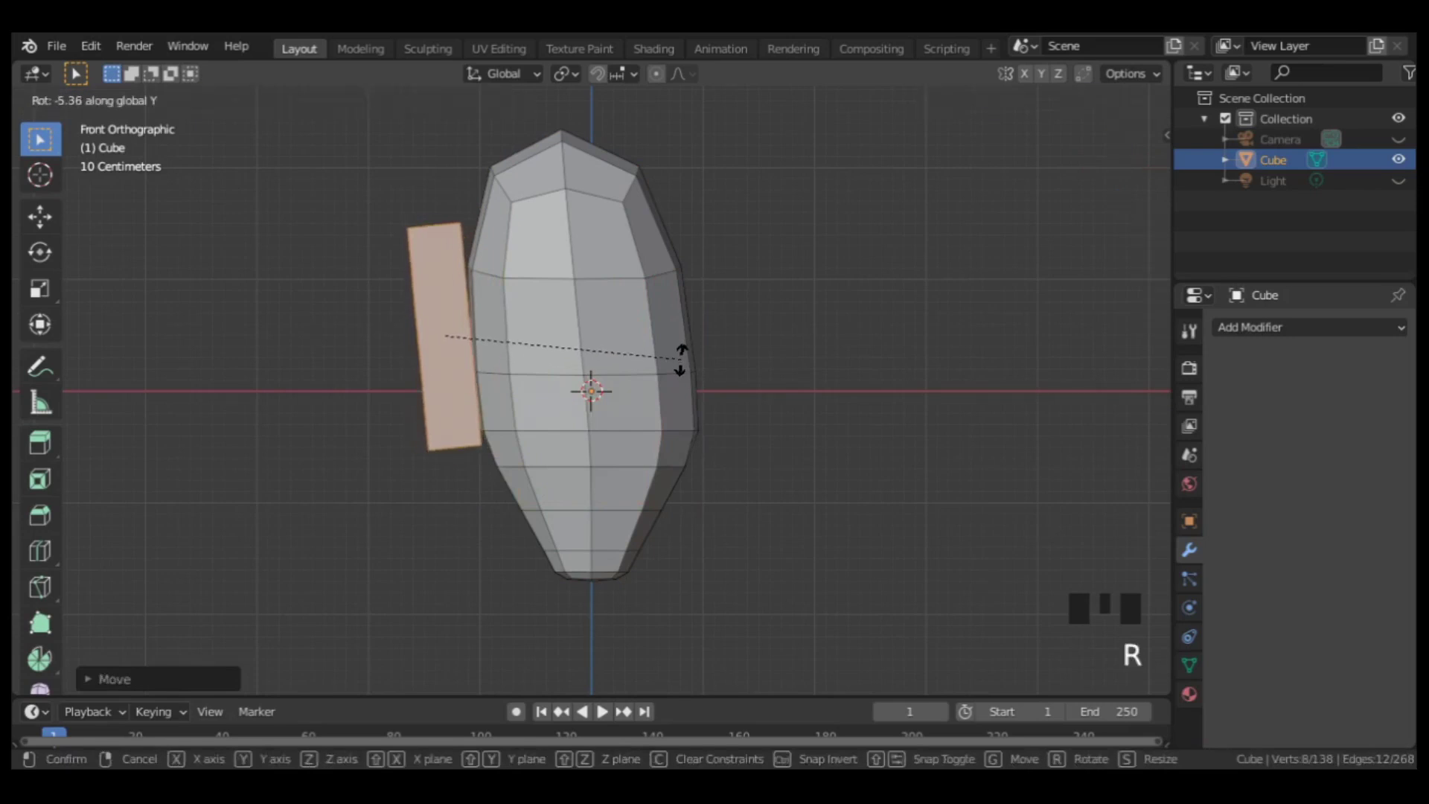
click(680, 369)
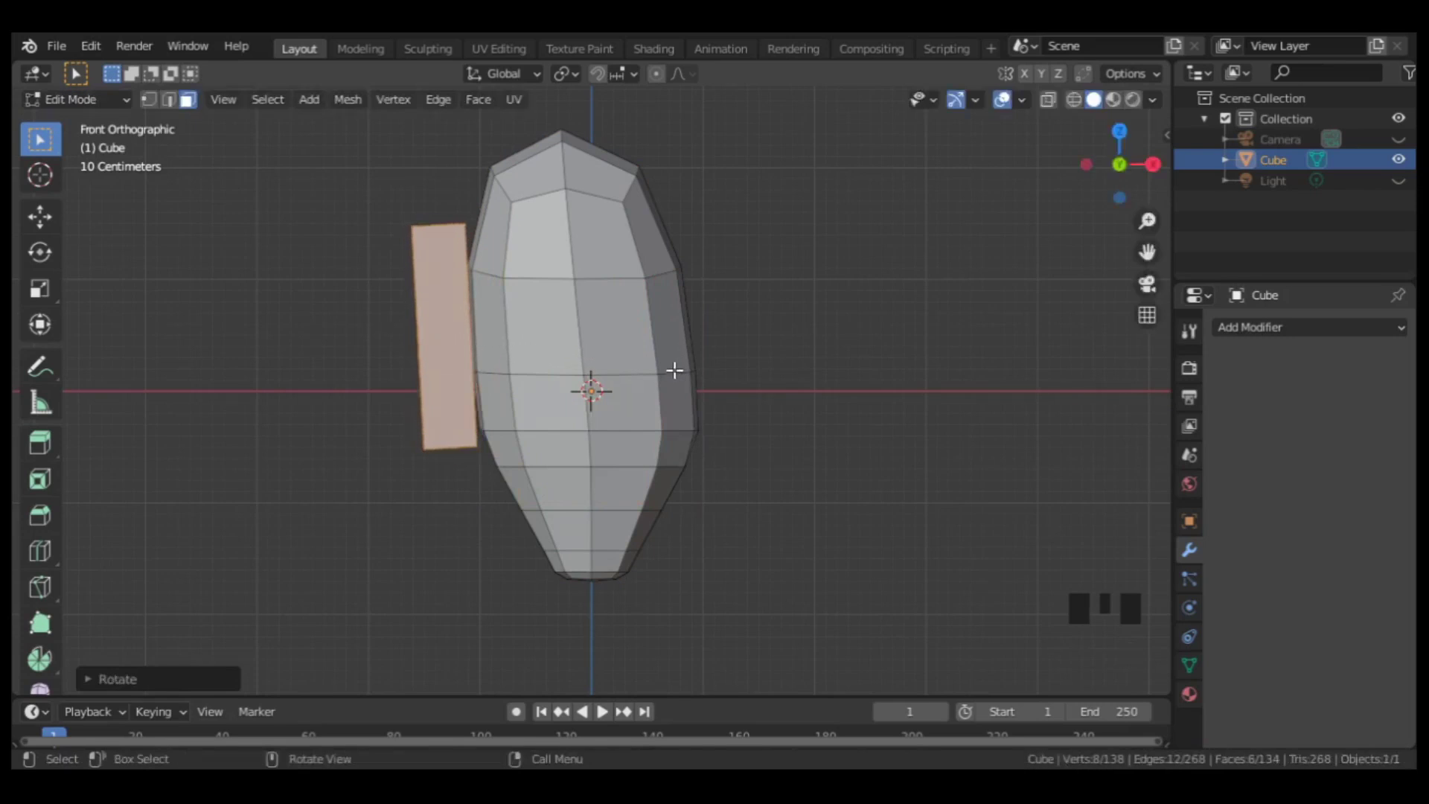
Step: Inset the four faces across the upper front of the body by about 0.24
mouse_move(737, 284)
middle_down()
mouse_move(804, 287)
mouse_move(733, 283)
middle_up()
drag(515, 231, 673, 261)
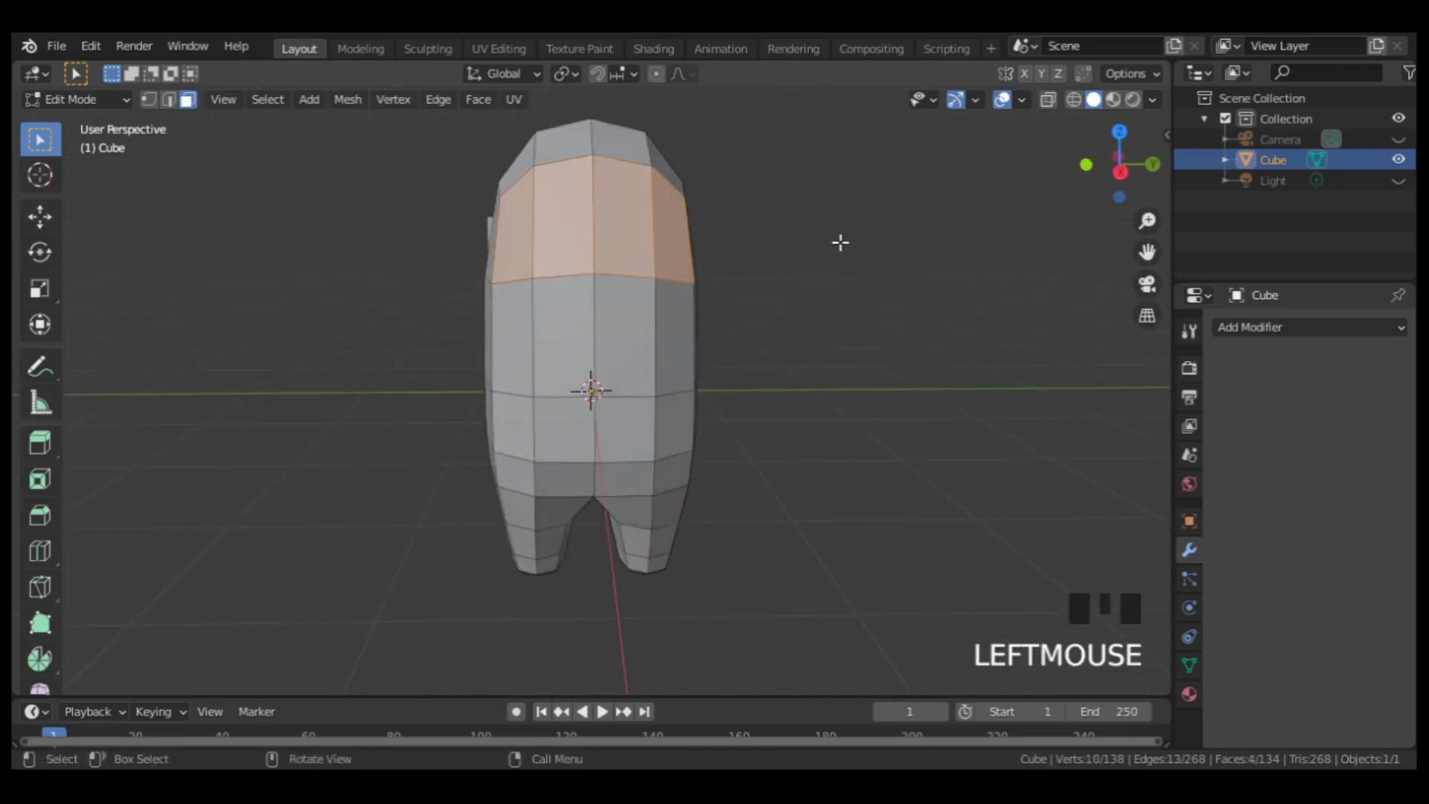
key(i)
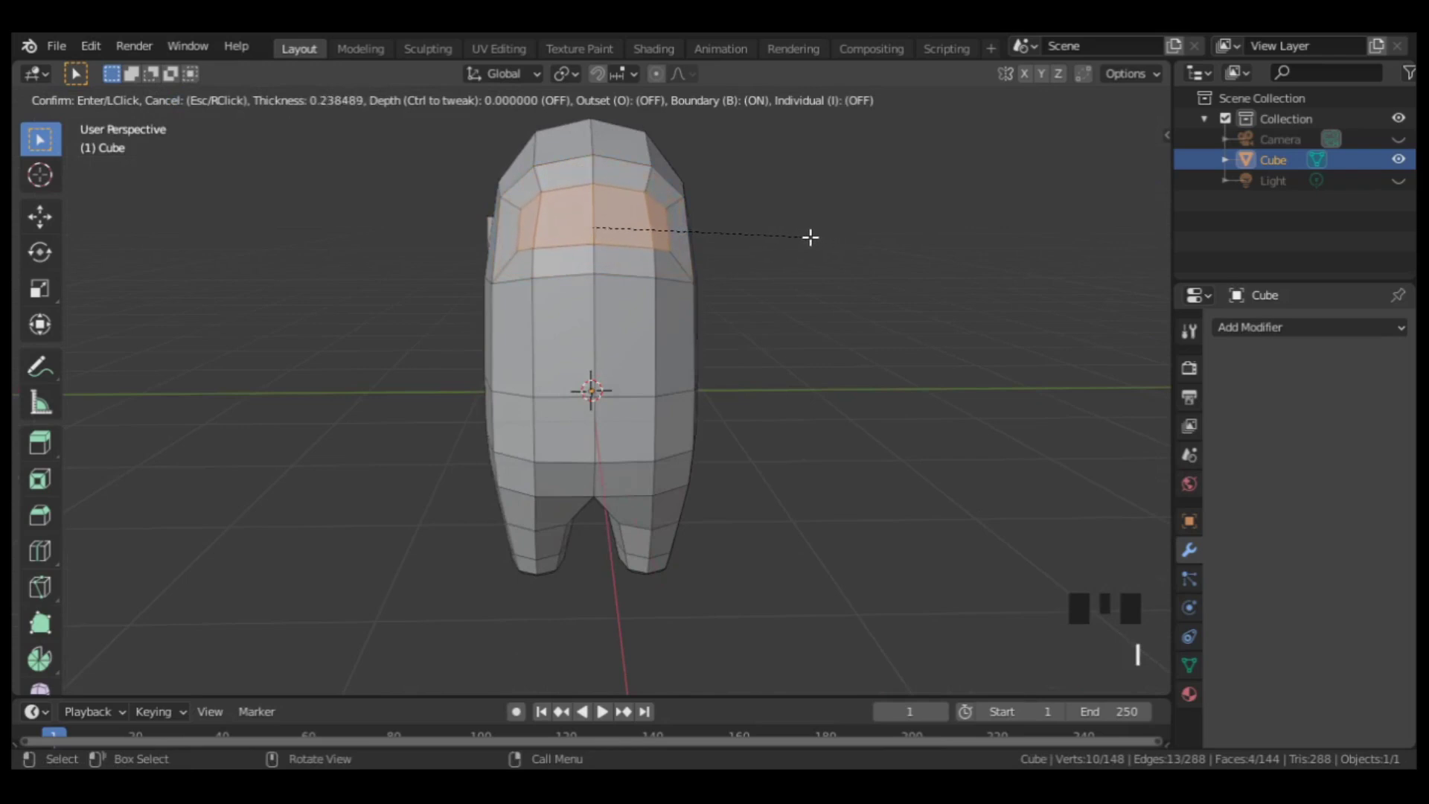
click(811, 237)
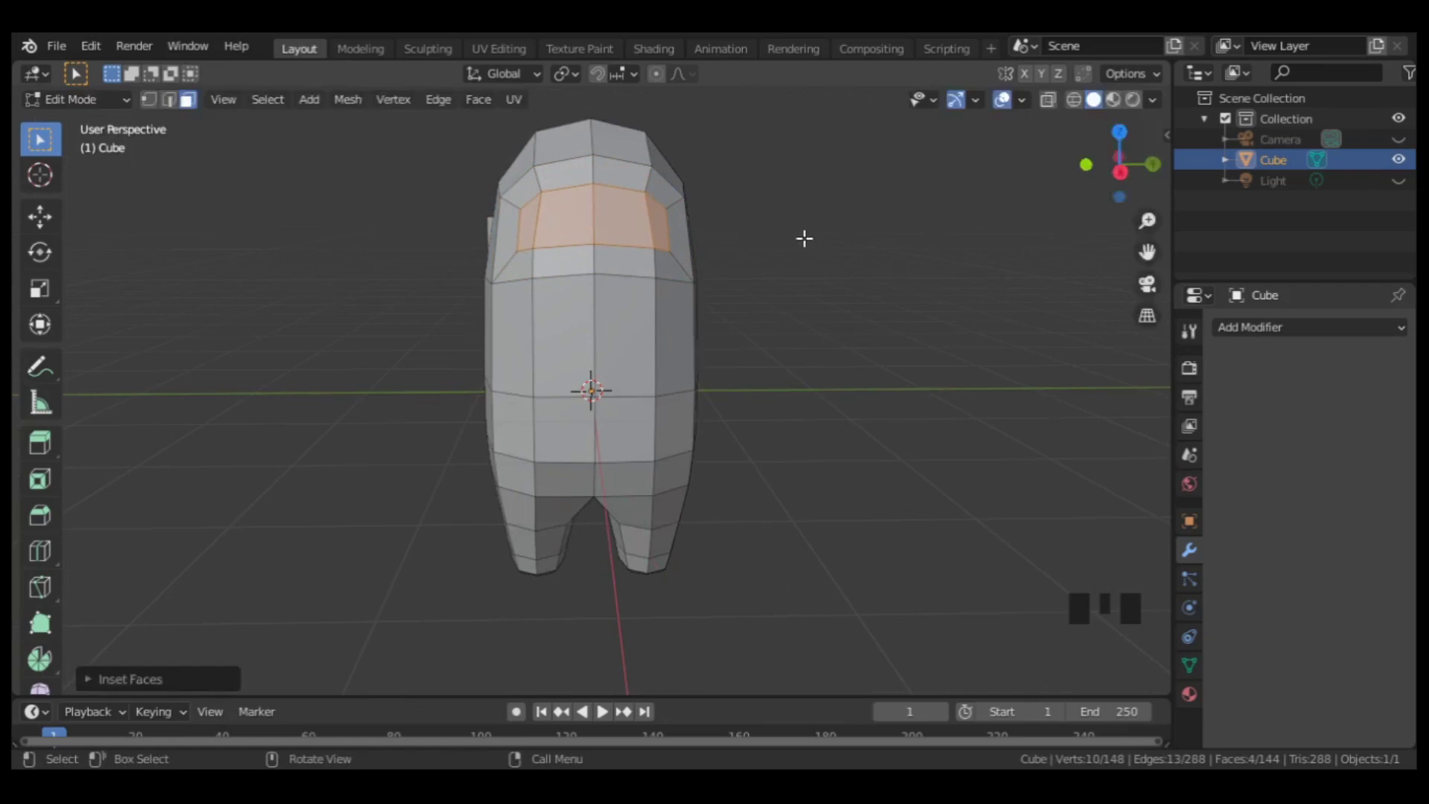
Step: Extrude the inset front faces outward by about 0.14 m to form the visor
middle_drag(804, 236, 737, 310)
key(e)
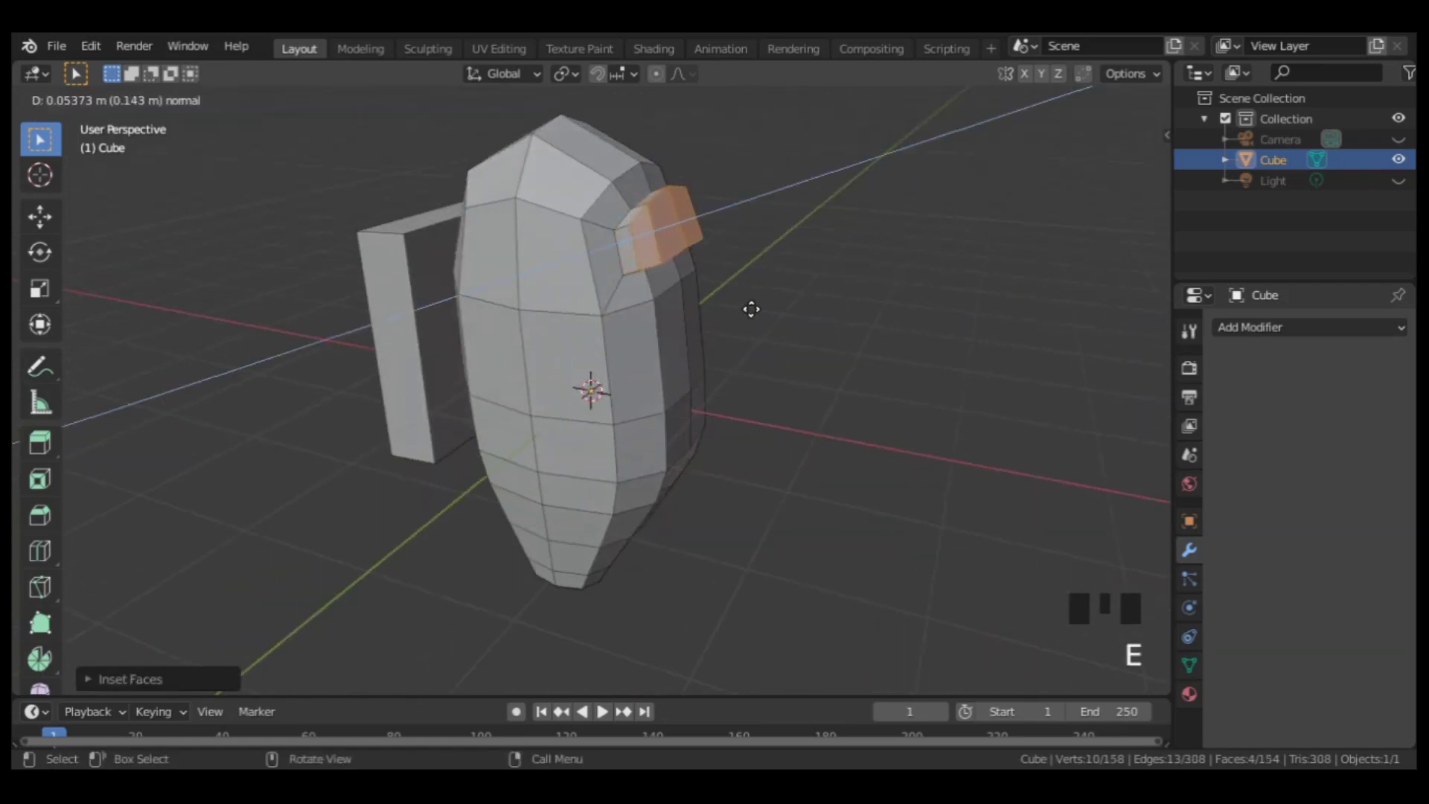
click(754, 308)
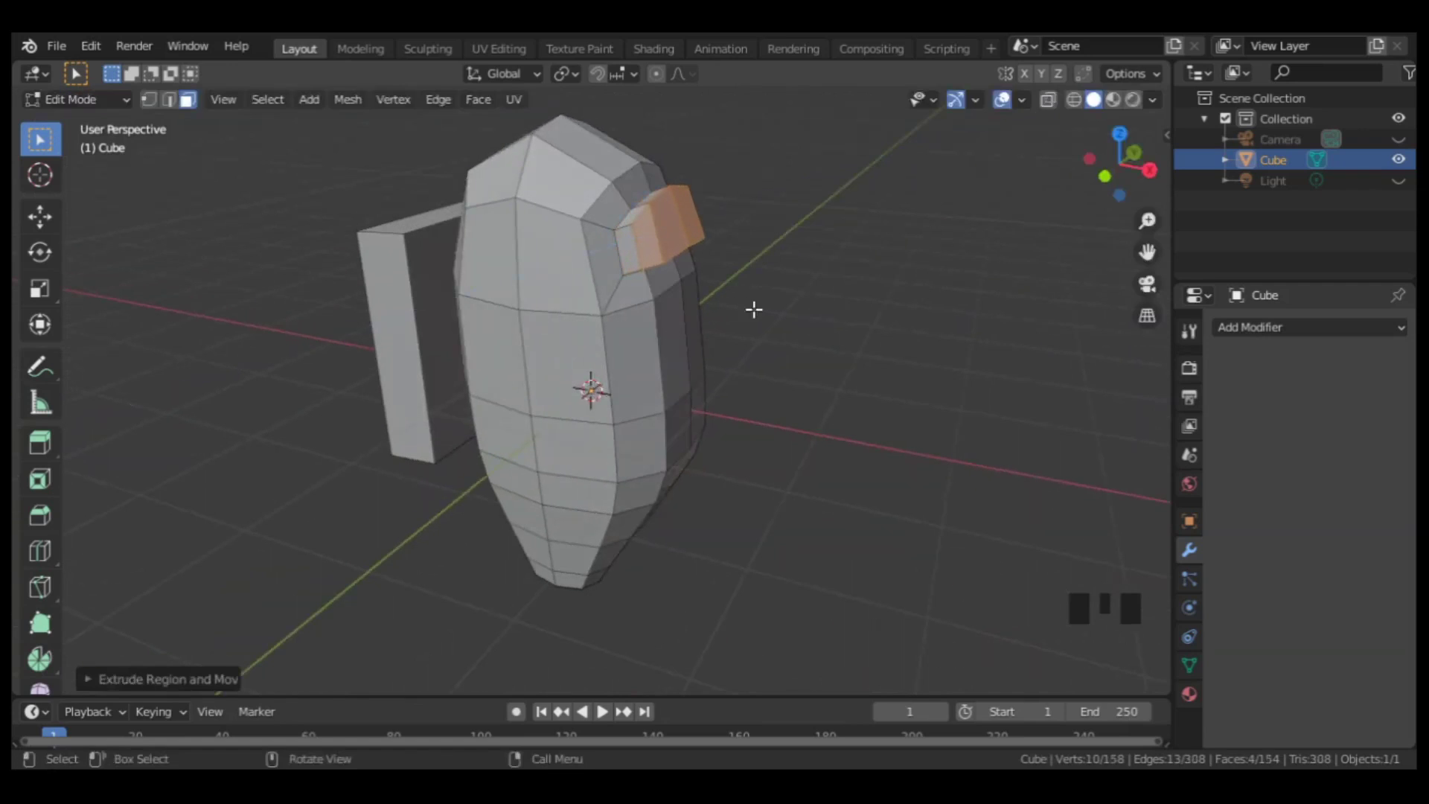
Step: Add a Subdivision Surface modifier and cut a supporting edge loop around the visor close to its base
click(1222, 329)
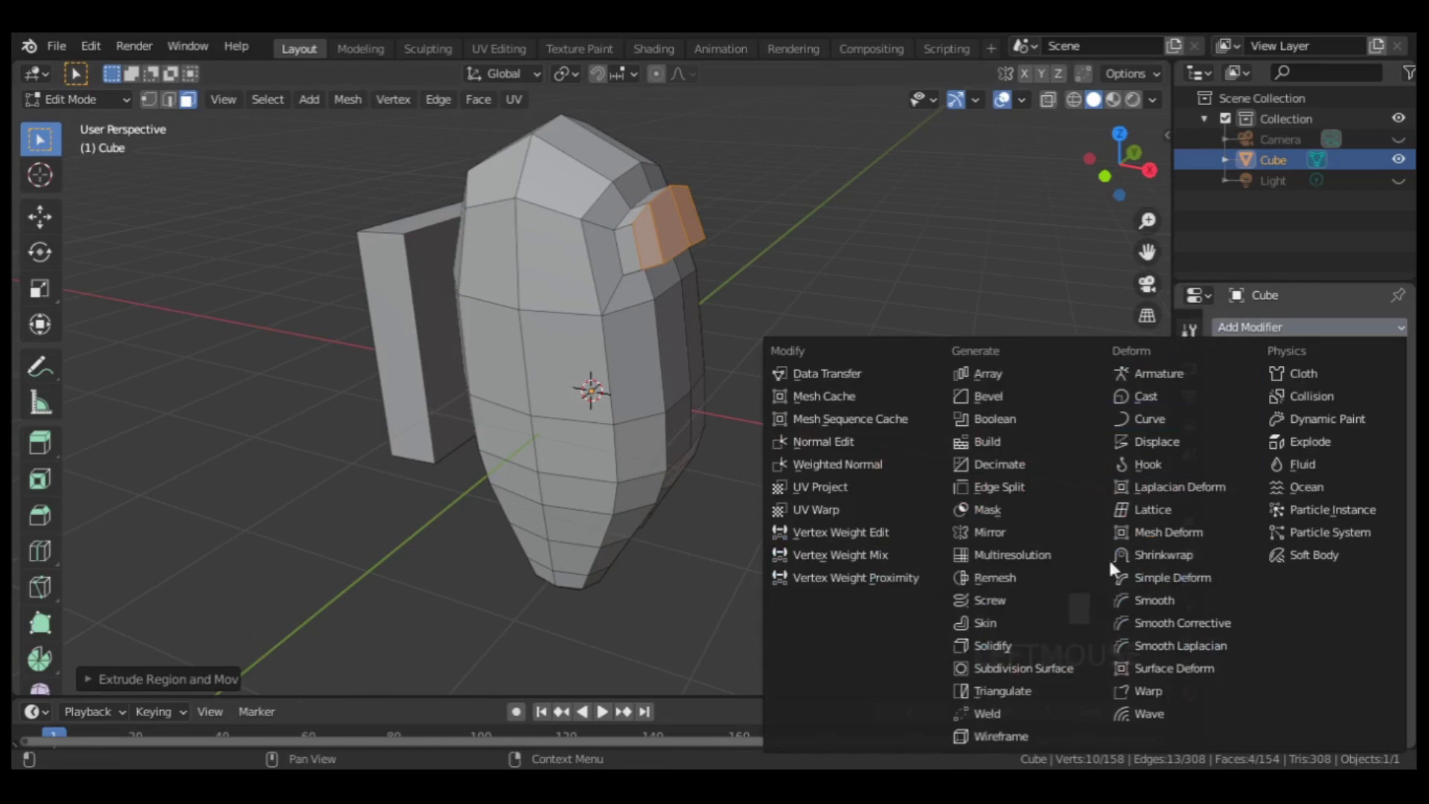
click(1043, 668)
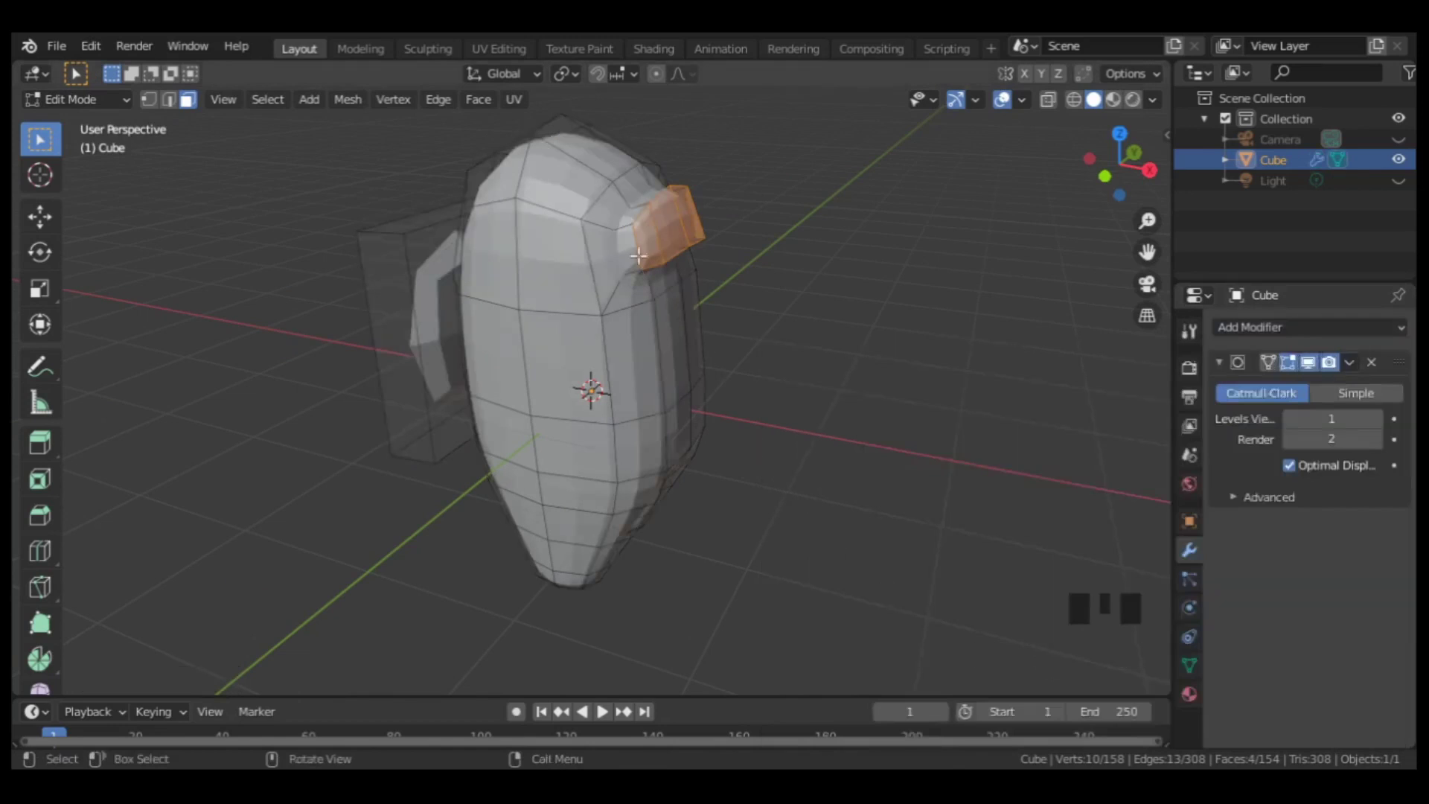
key(ctrl+r)
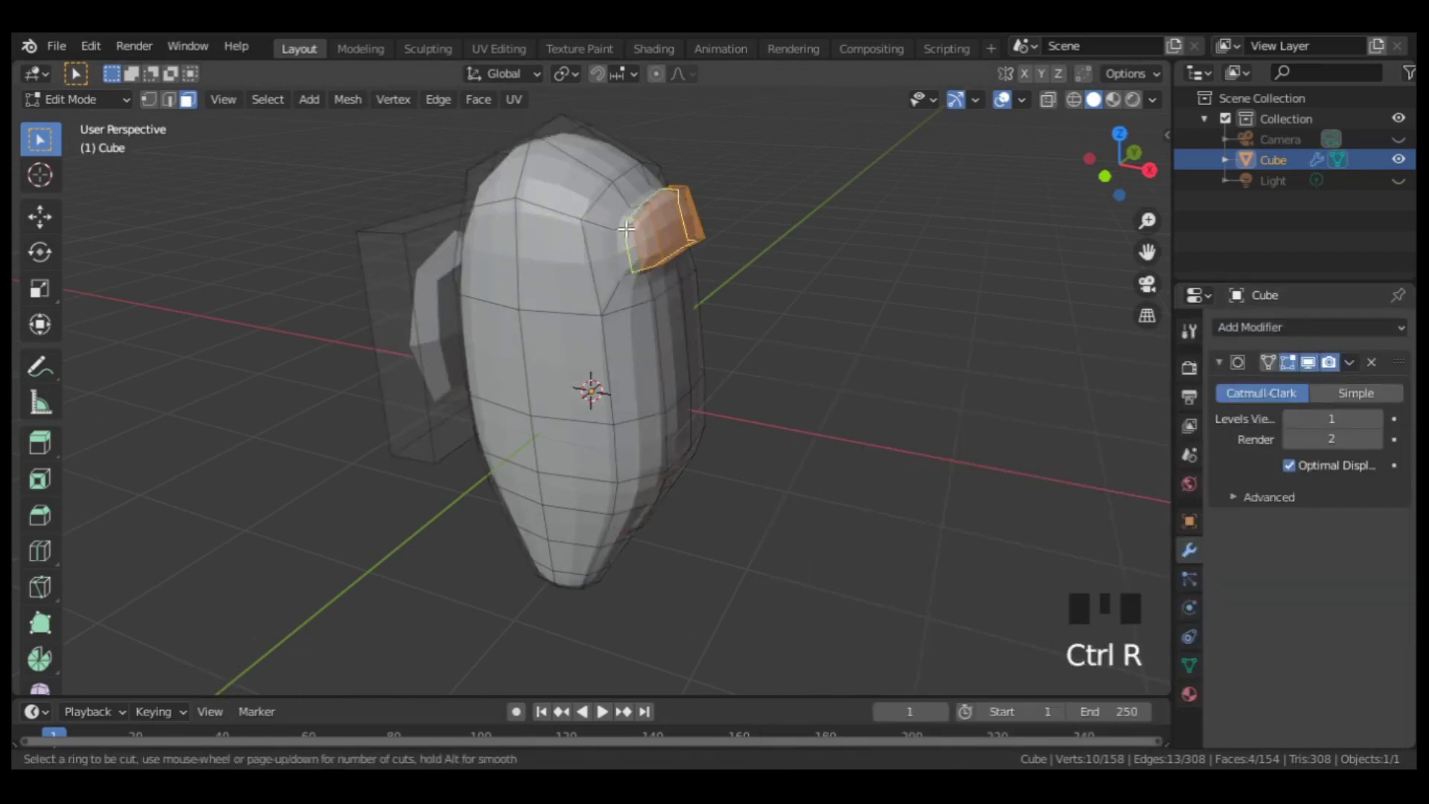
click(625, 226)
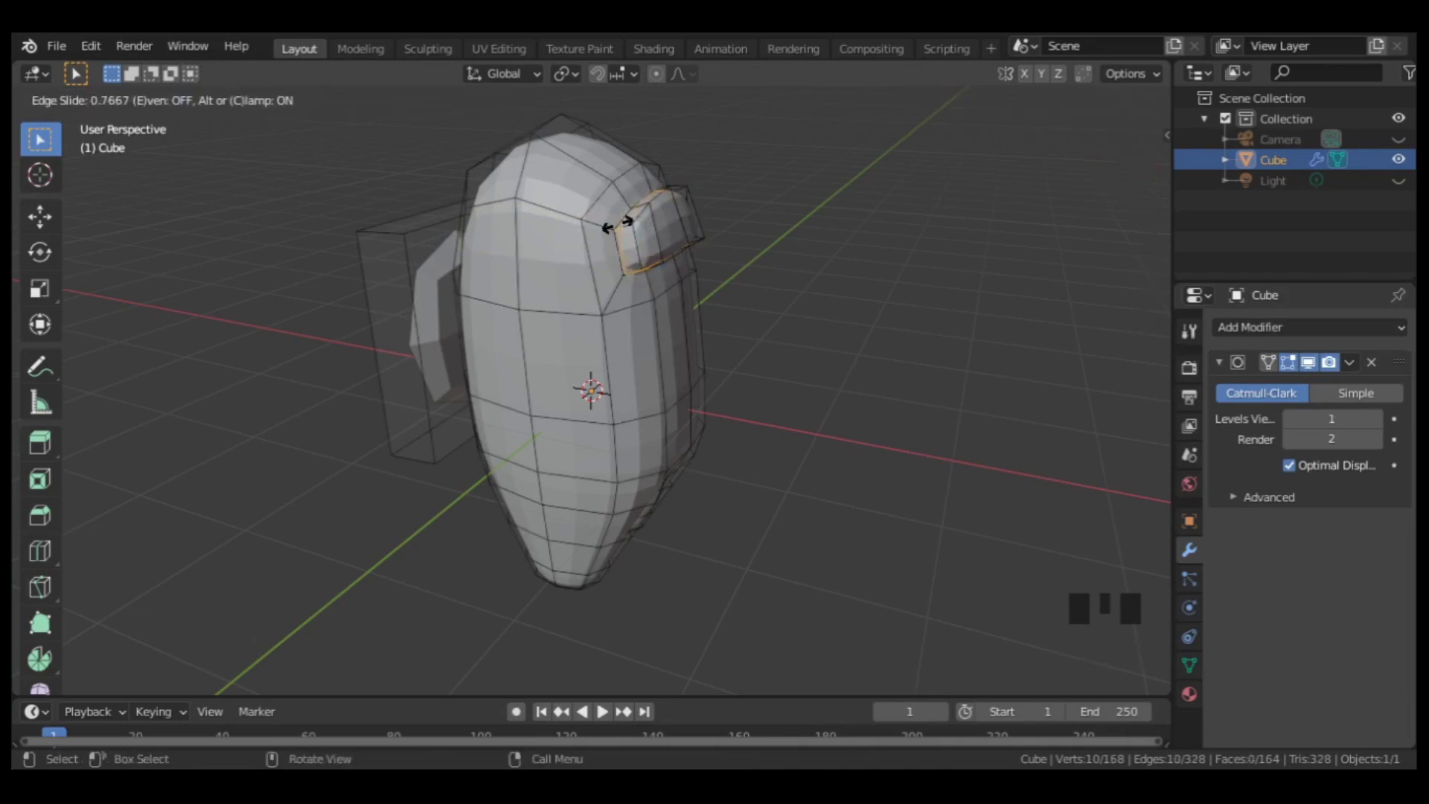
click(617, 225)
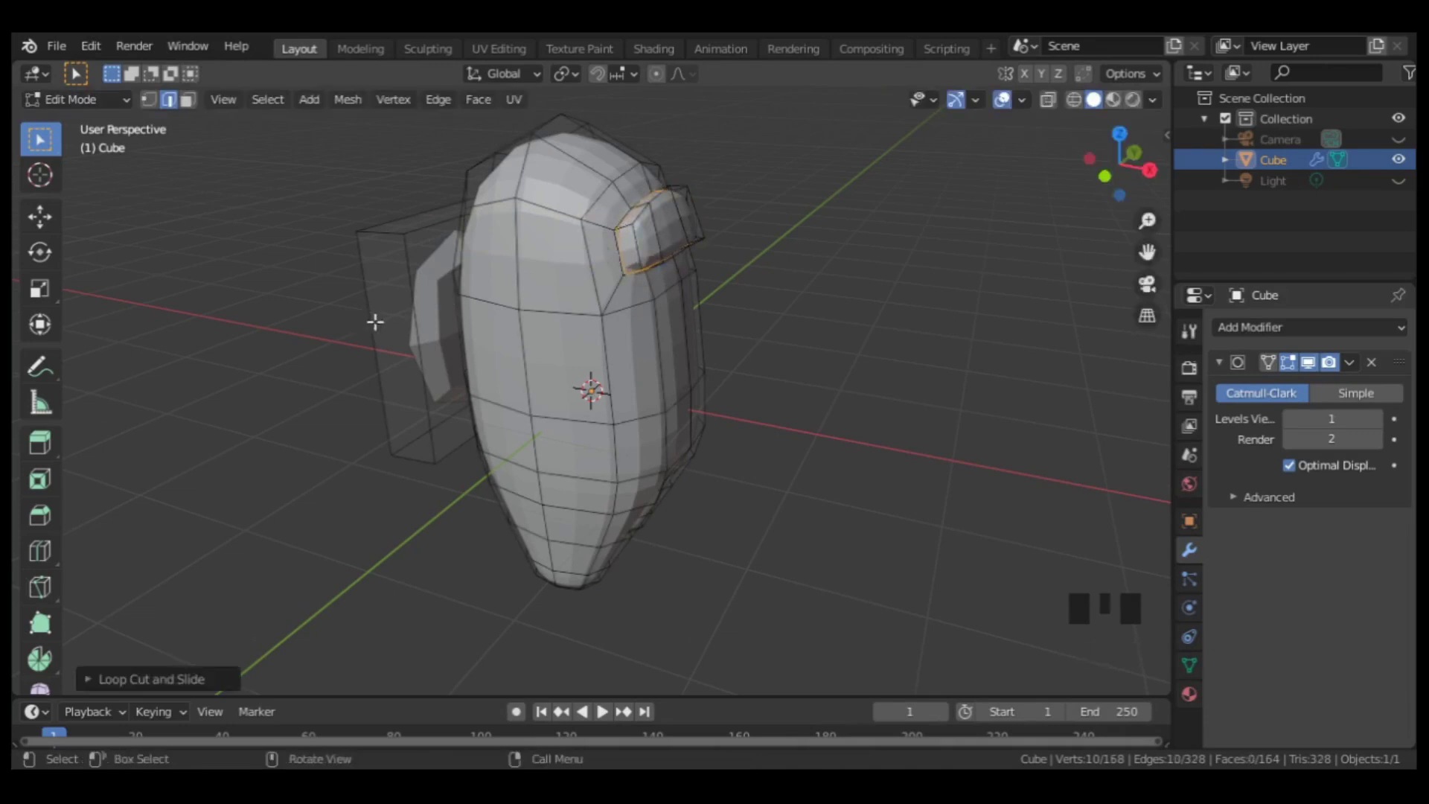
Step: Cut a centred vertical edge loop around the backpack and bevel it about 0.93 m toward both sides
middle_drag(375, 321, 635, 318)
key(ctrl+r)
click(587, 260)
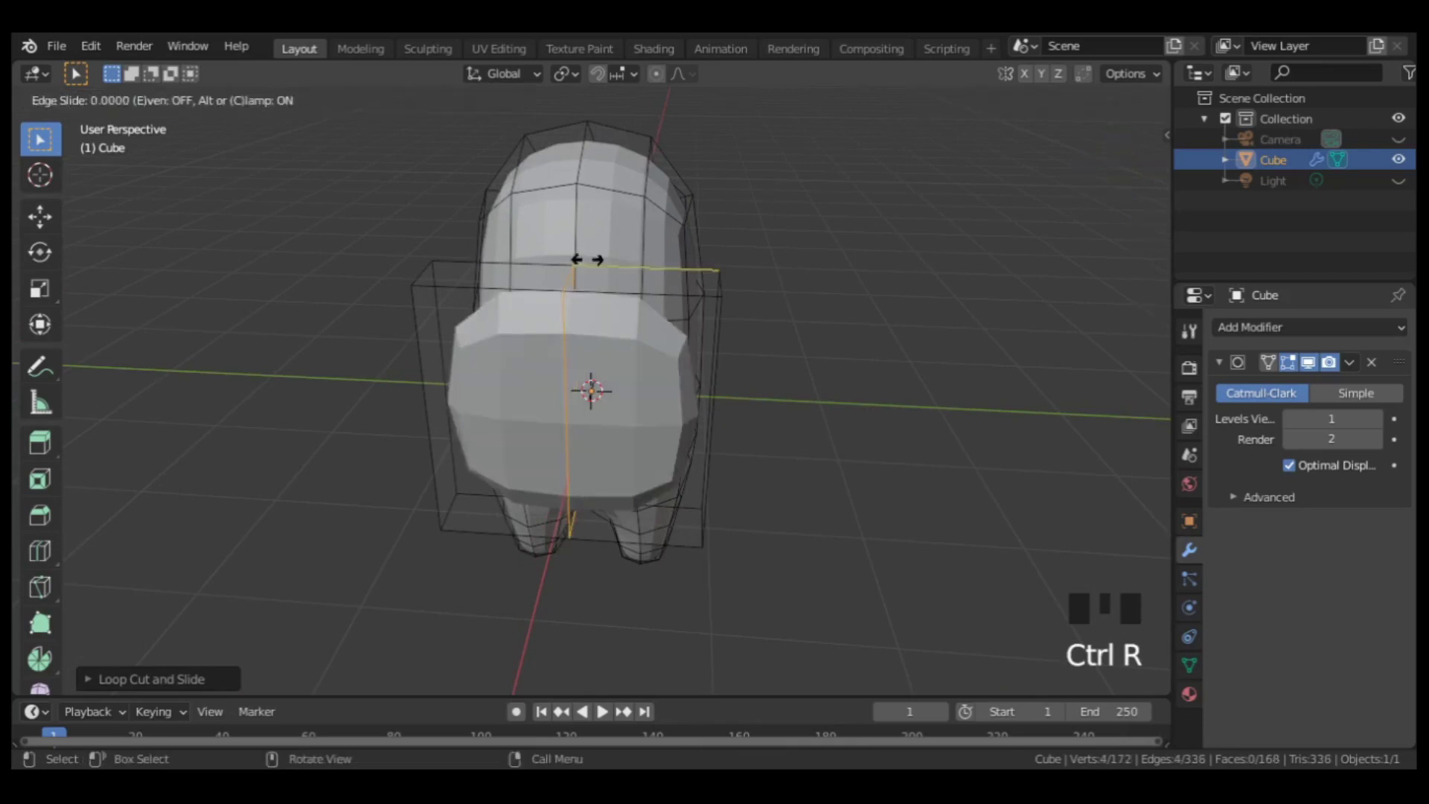
click(587, 259)
key(ctrl+b)
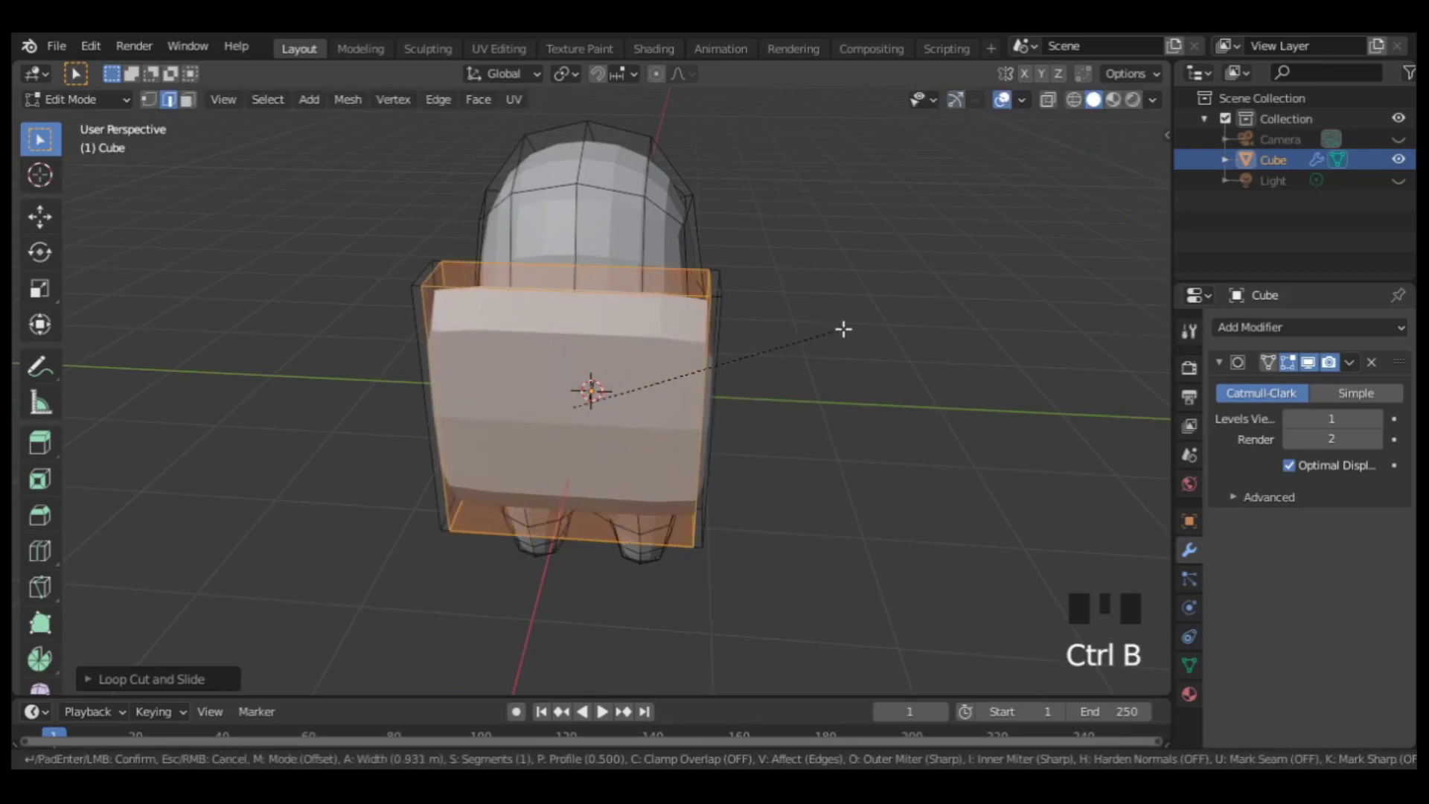
click(846, 330)
Step: Cut a horizontal edge loop around the backpack and bevel it about 0.96 m toward its upper and lower ends
key(ctrl+r)
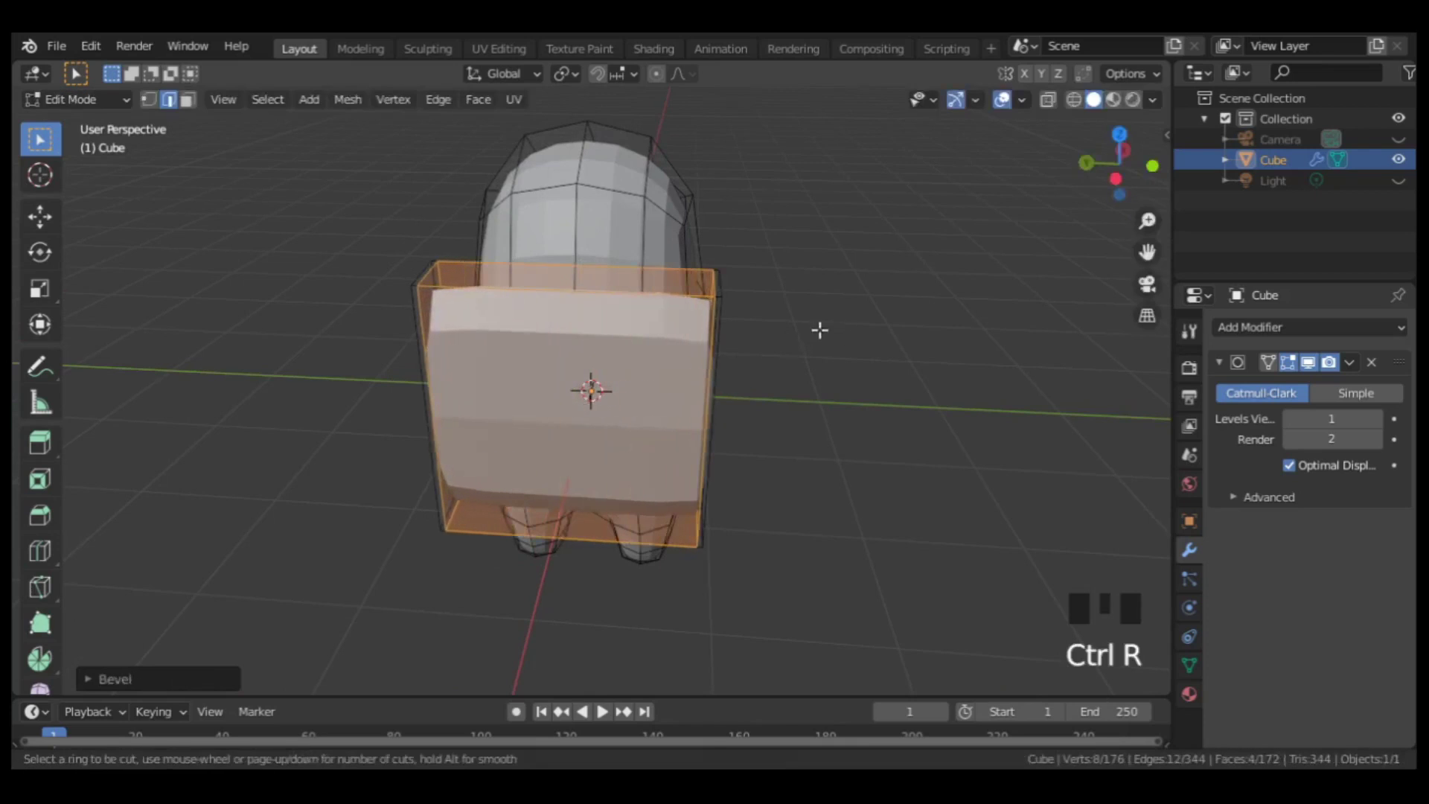
double_click(700, 389)
key(ctrl+b)
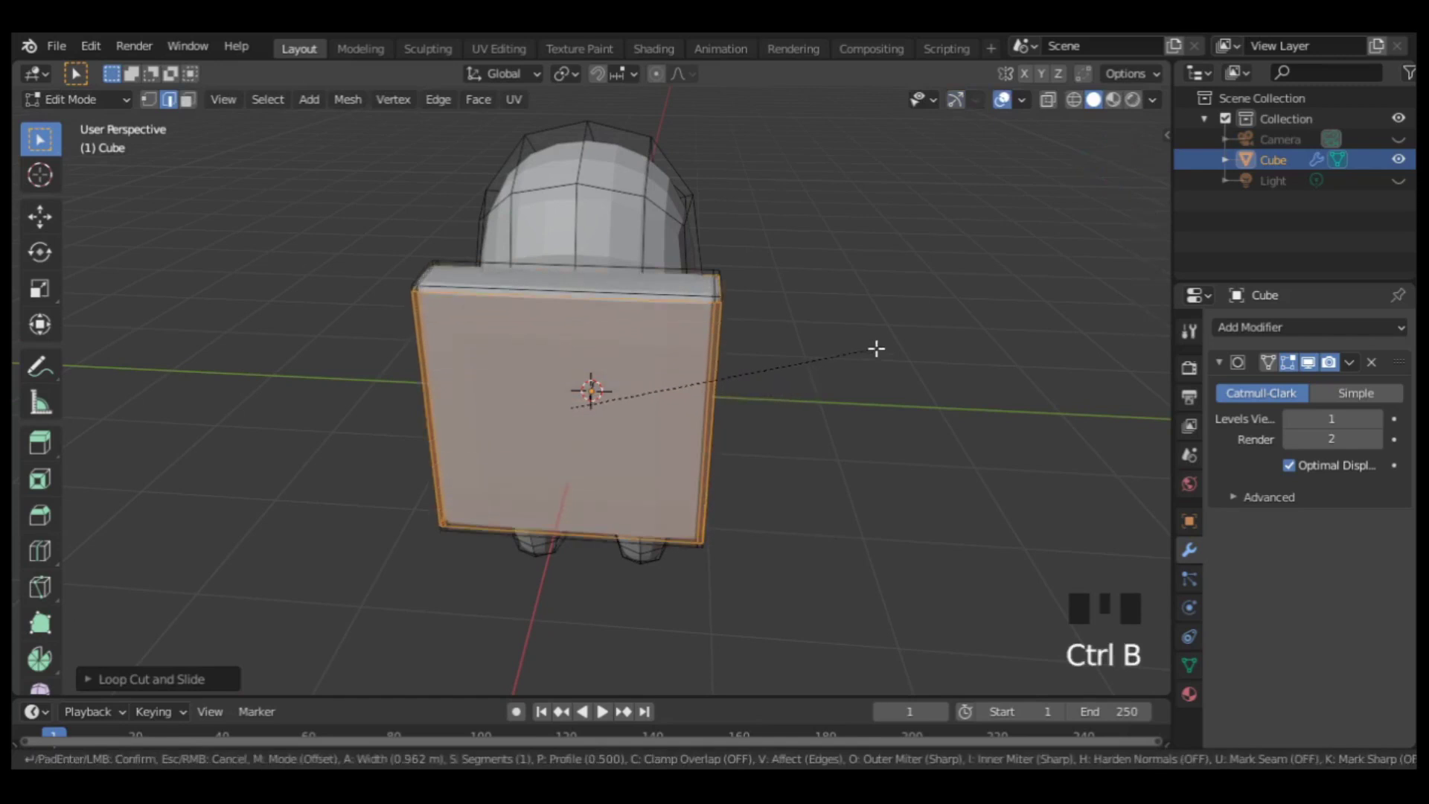
click(875, 348)
Step: Select the entire backpack and thicken it outward with Shrink/Fatten
middle_drag(829, 361, 537, 349)
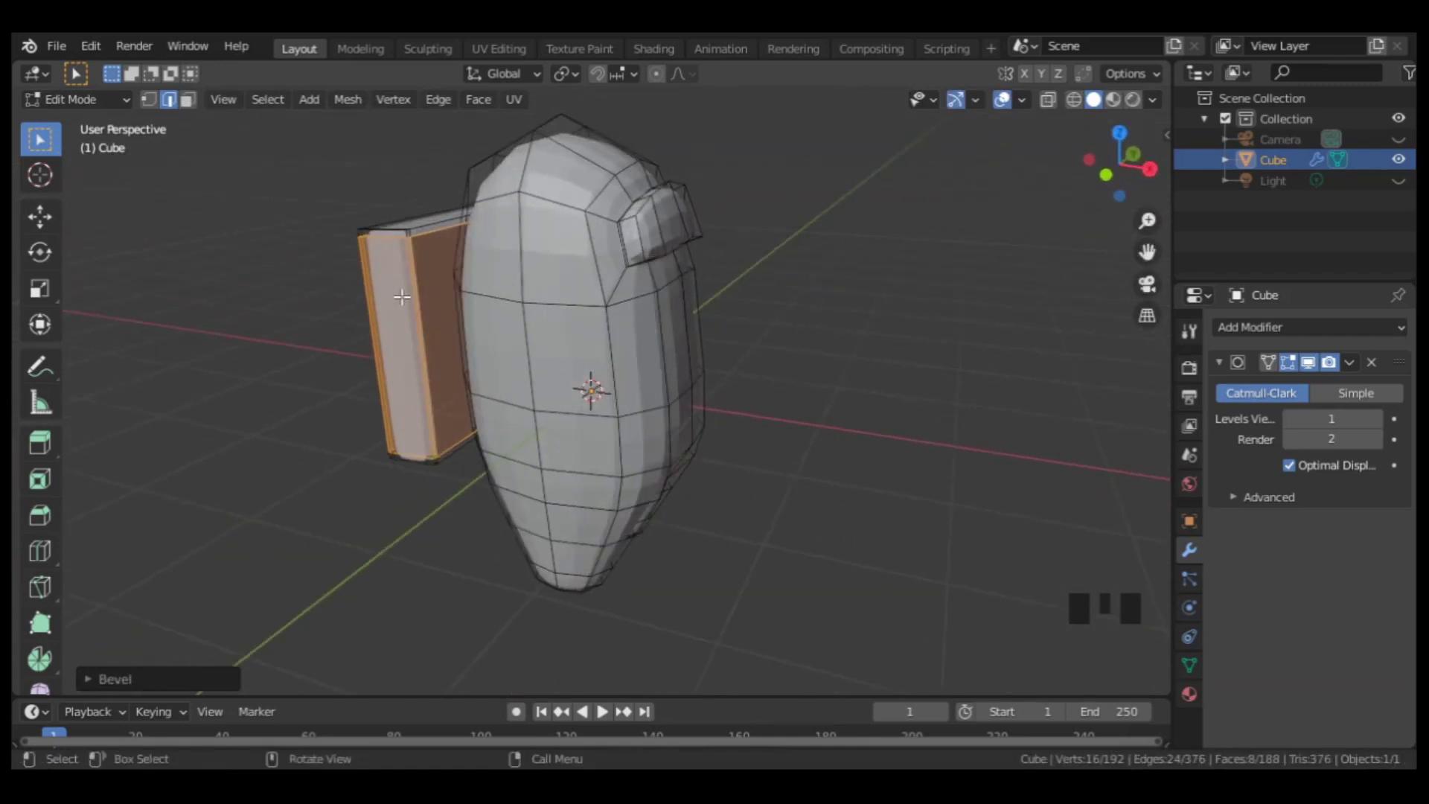
key(l)
middle_drag(614, 313, 697, 298)
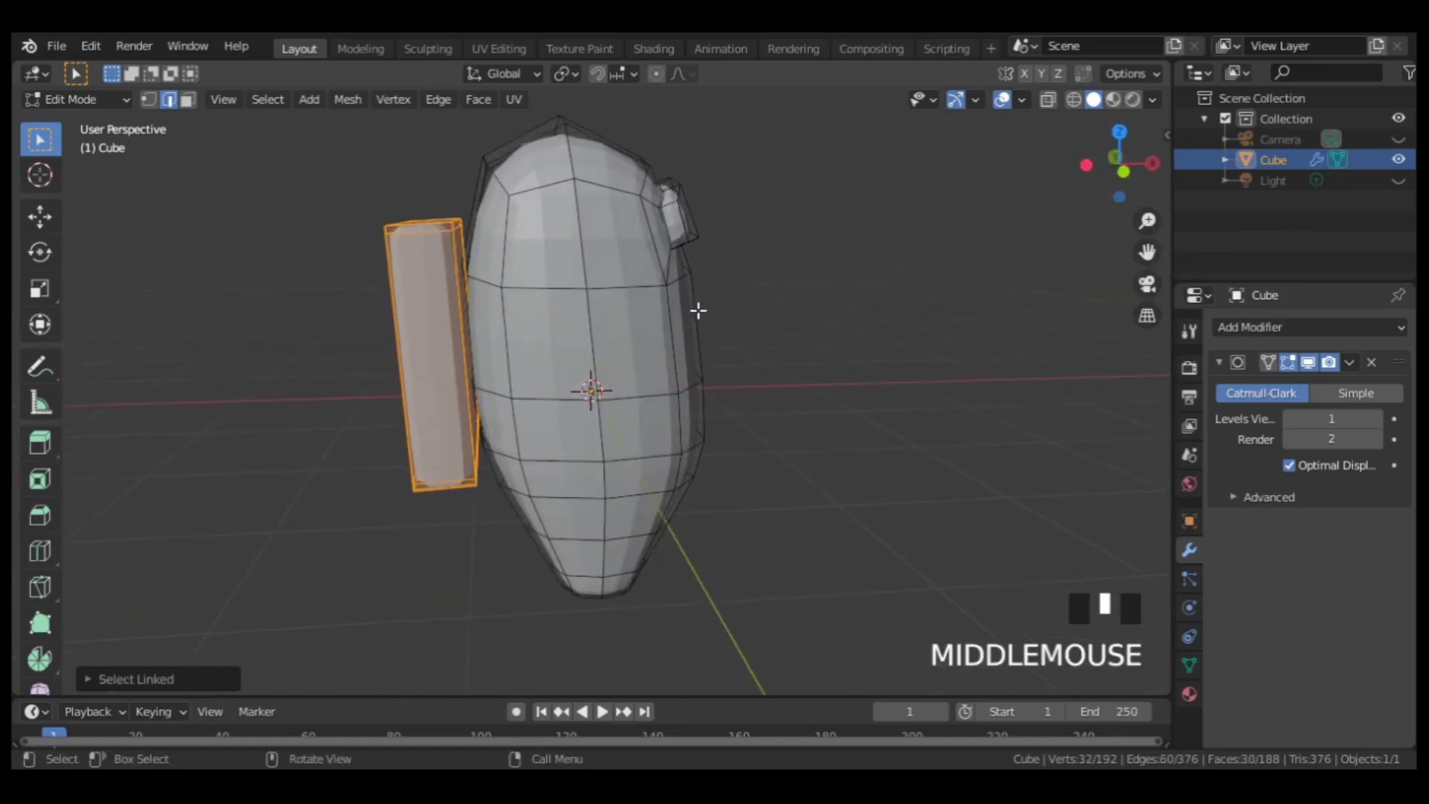
key(alt+s)
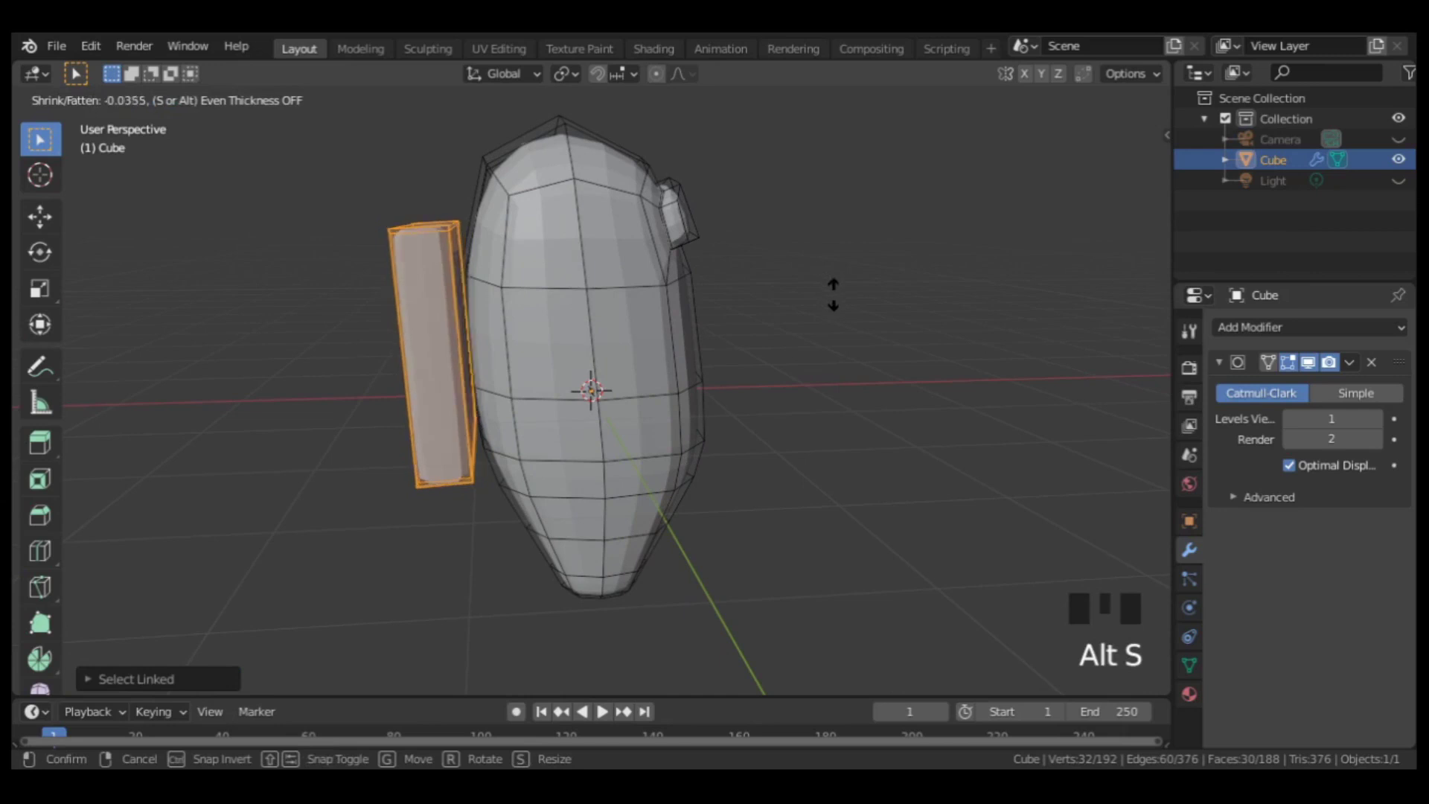
click(836, 283)
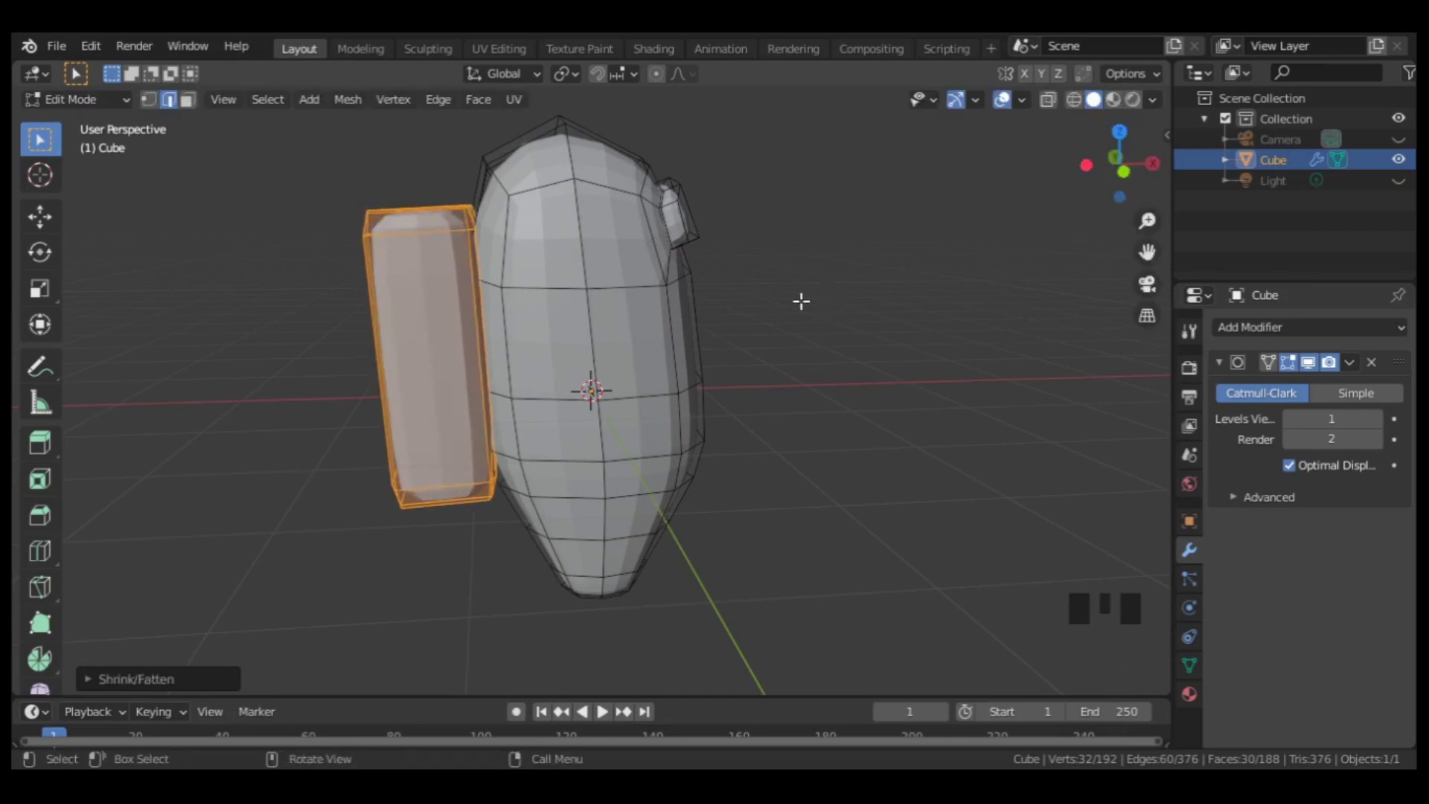
key(Tab)
scroll(791, 305, down, 3)
middle_drag(791, 305, 677, 336)
key(Tab)
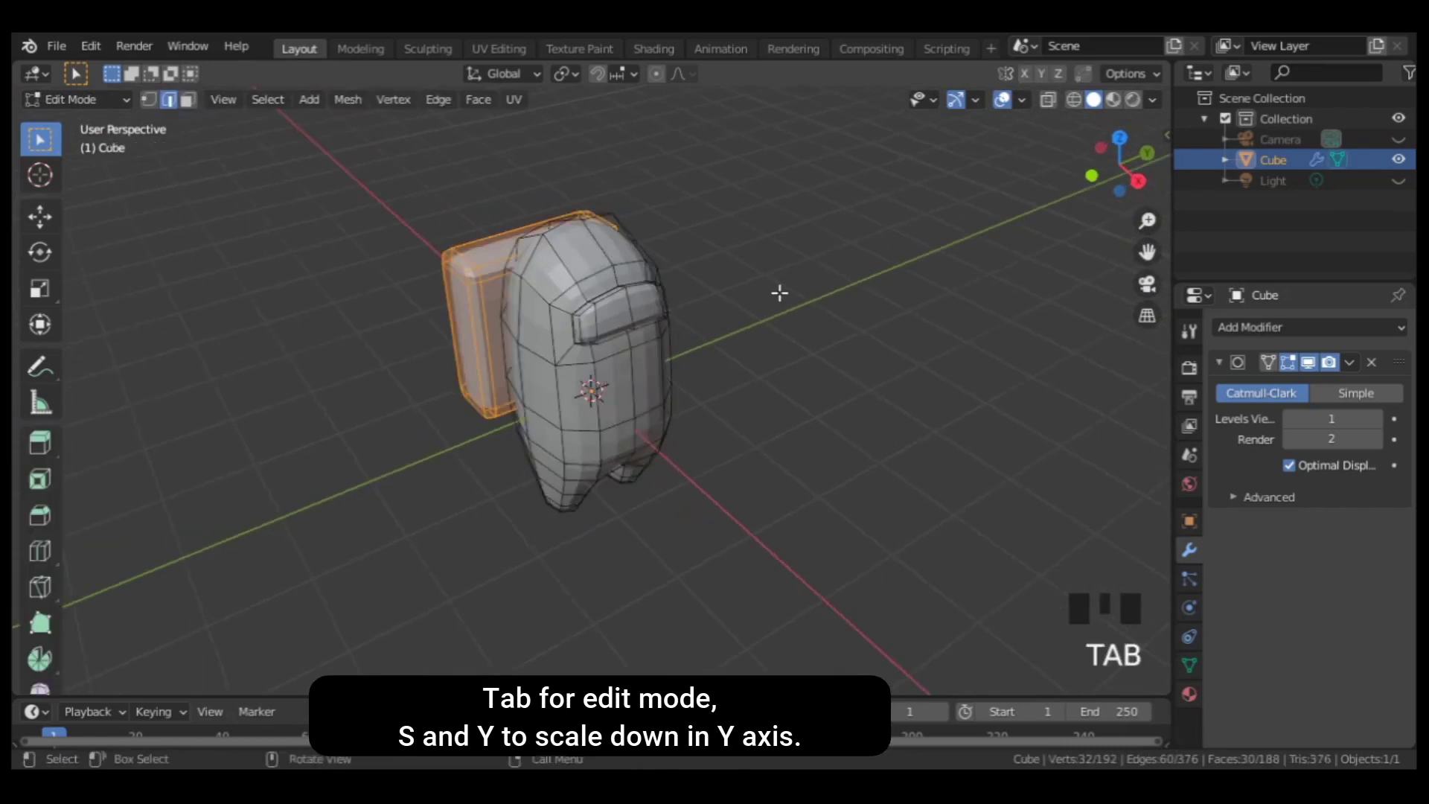
middle_drag(778, 293, 837, 280)
key(s)
key(x)
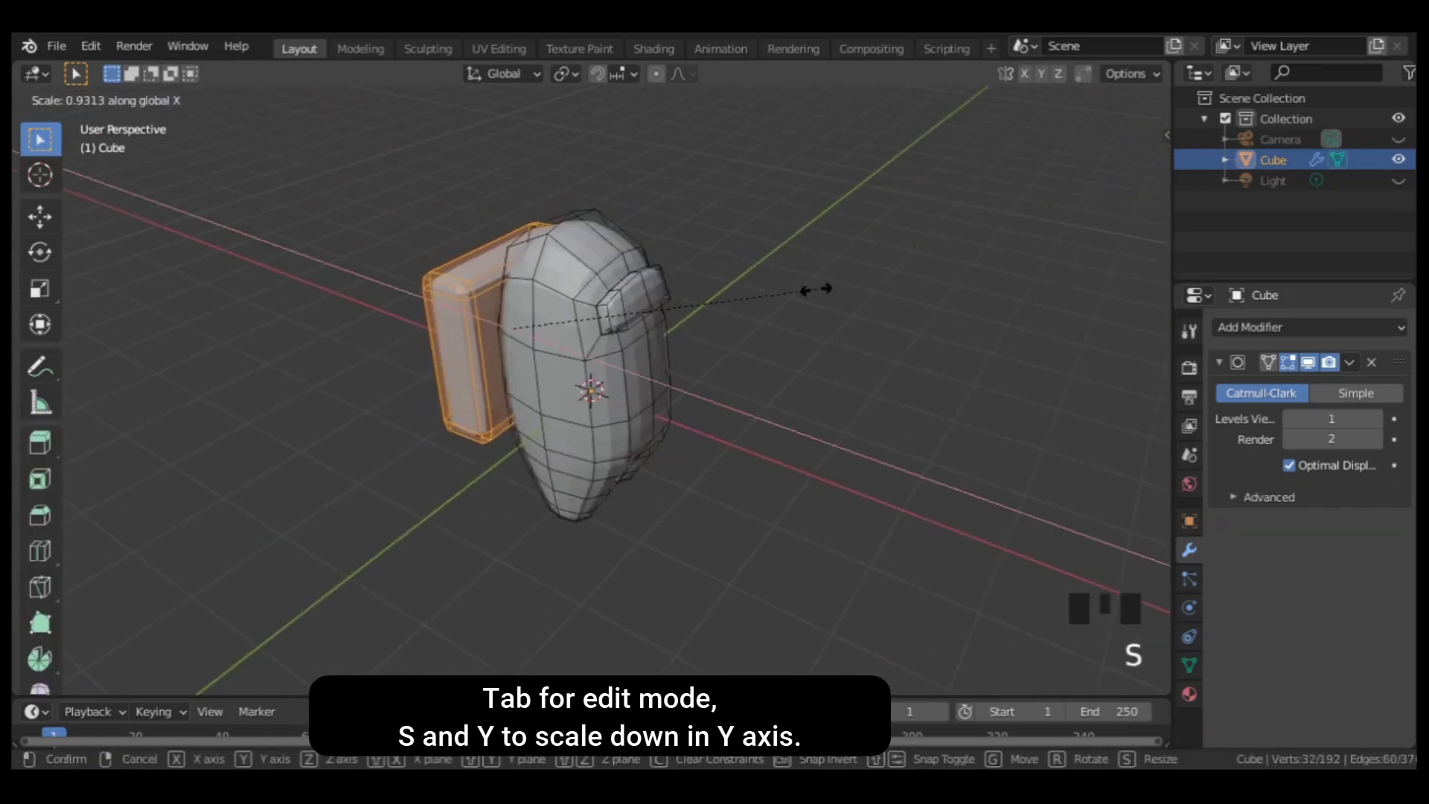
right_click(816, 289)
Step: Scale the backpack down slightly along Y
key(s)
key(y)
click(790, 302)
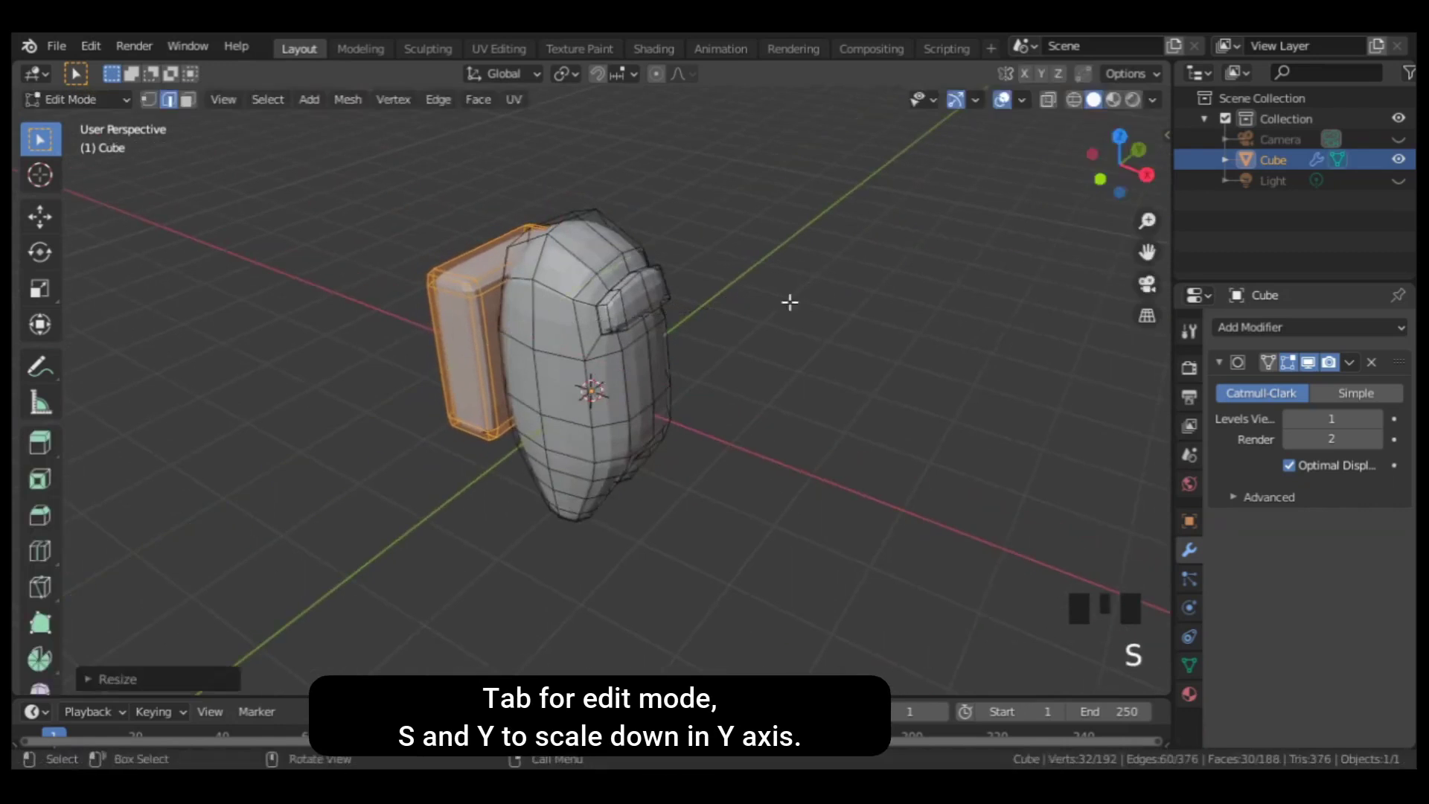
Step: Return to Object Mode and shade the whole character smooth
key(Tab)
middle_drag(790, 301, 479, 322)
right_click(645, 292)
click(645, 292)
scroll(632, 357, up, 5)
scroll(635, 361, down, 1)
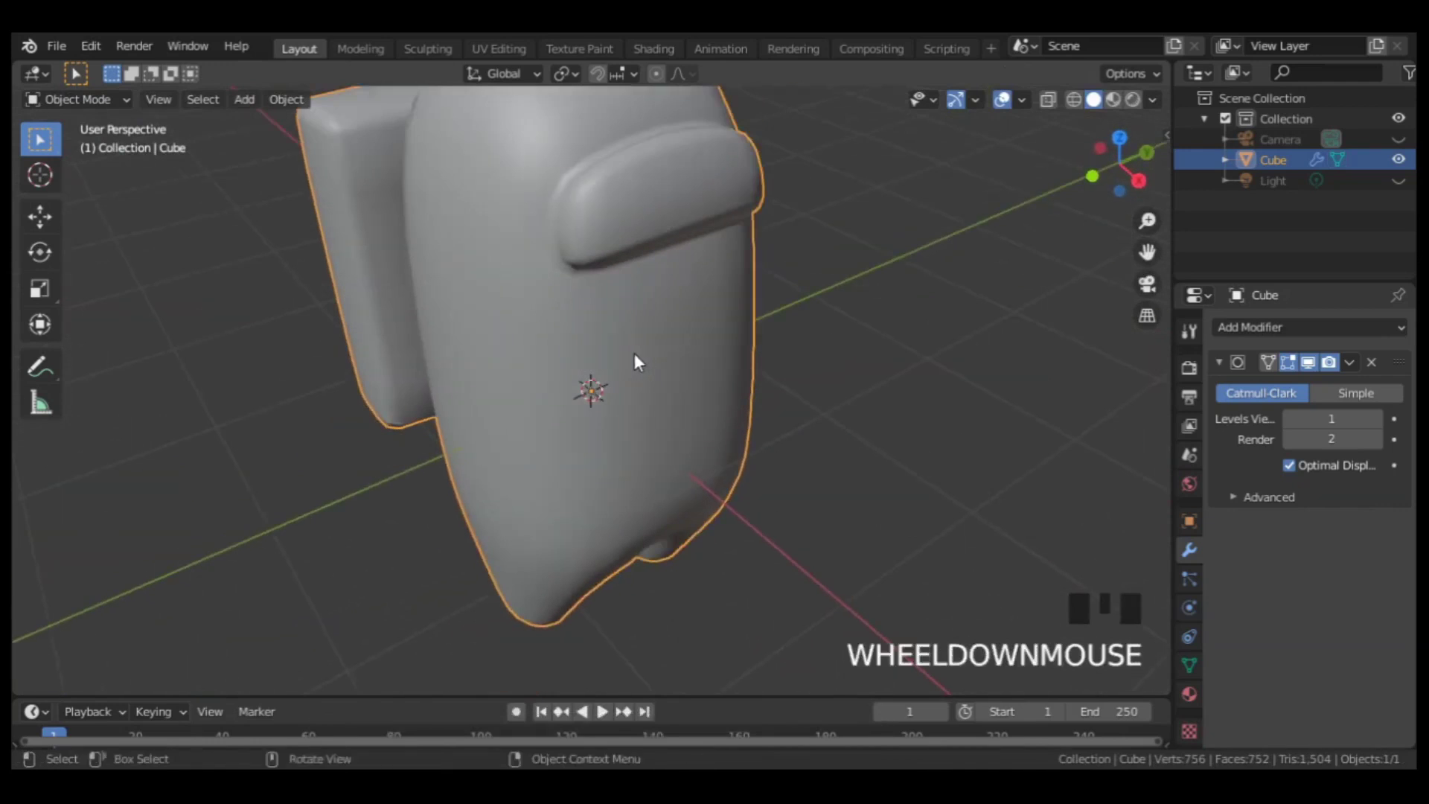
scroll(607, 343, down, 2)
middle_drag(606, 343, 657, 258)
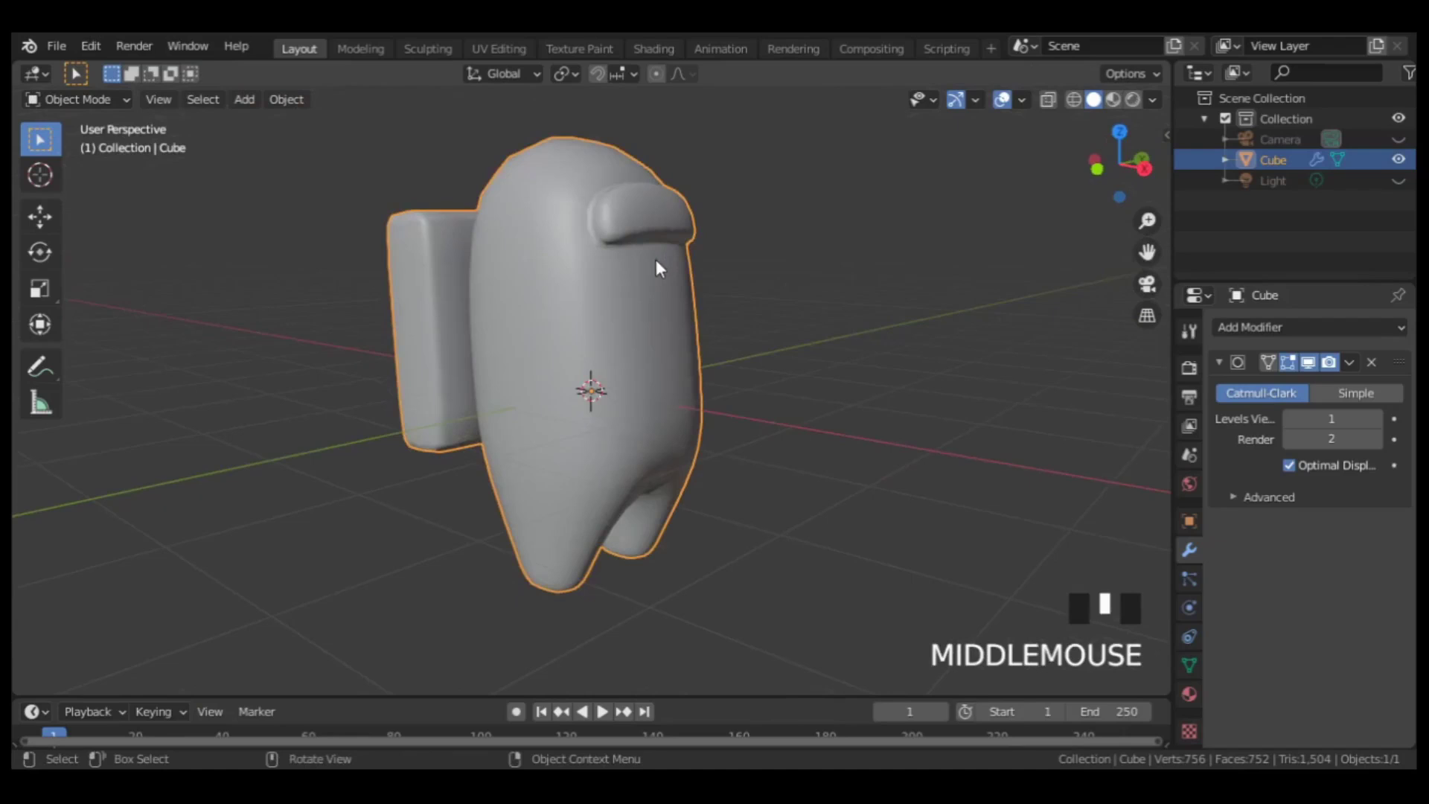
Step: Switch the viewport to rendered shading, and unhide and select the light
click(1129, 101)
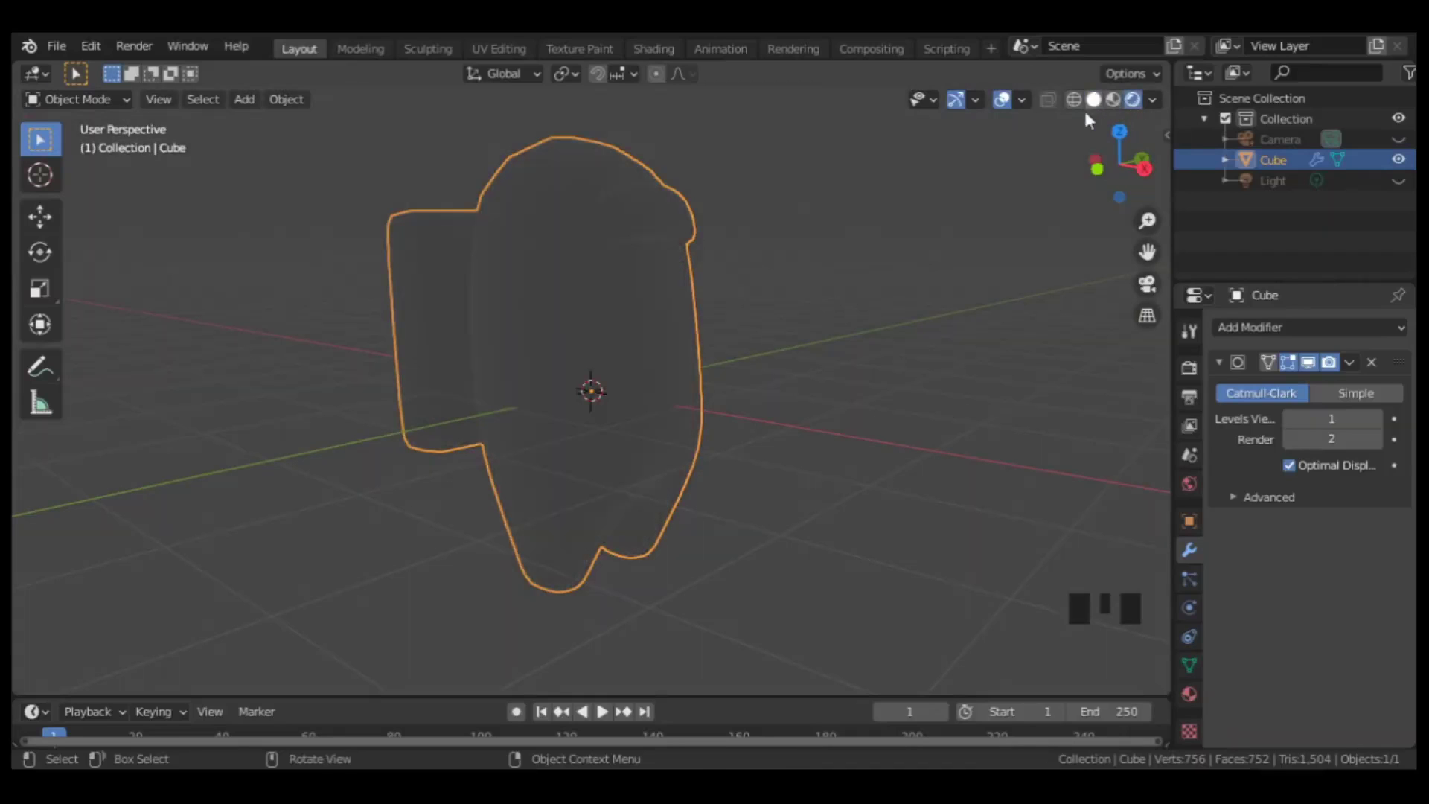
click(1398, 181)
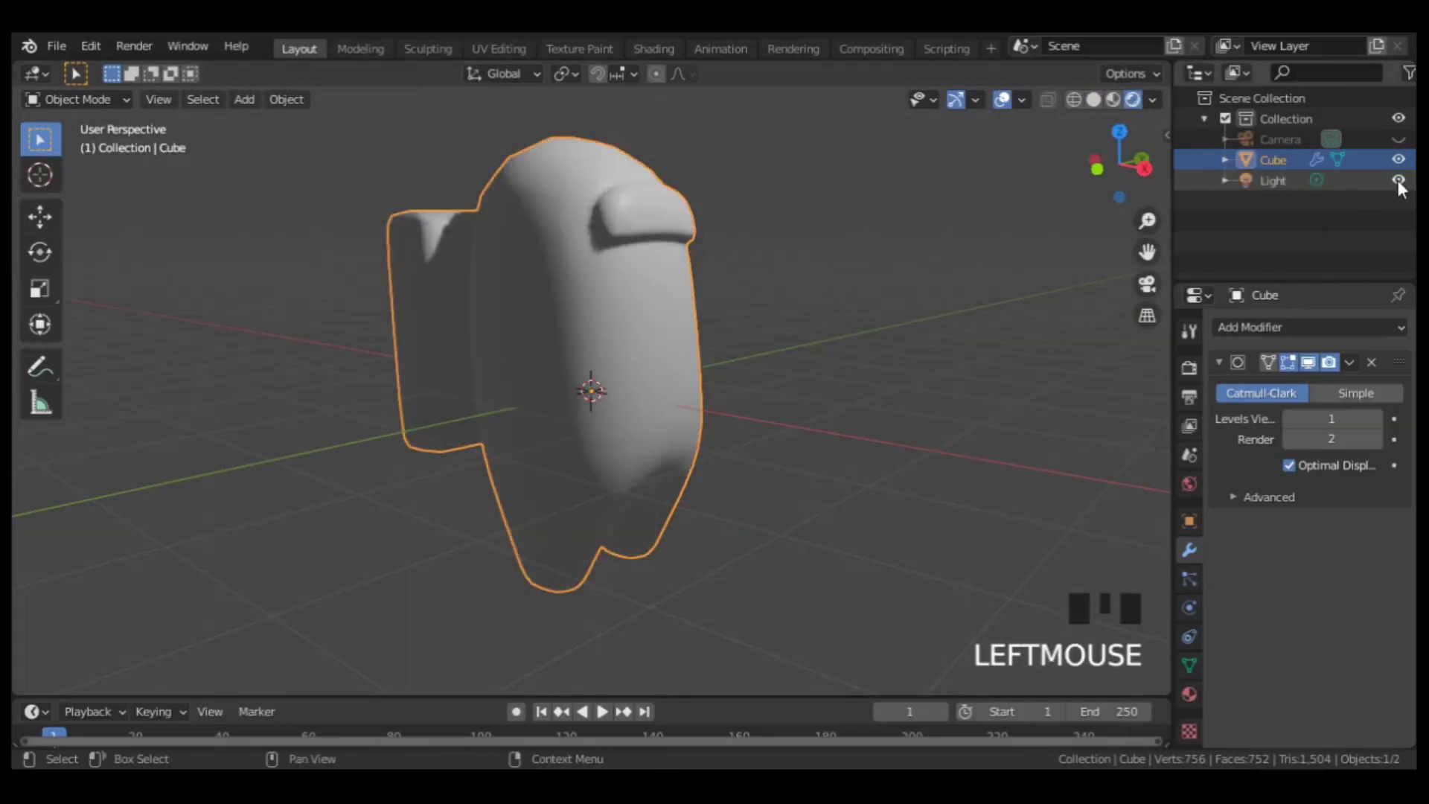
scroll(933, 262, down, 3)
scroll(897, 283, down, 3)
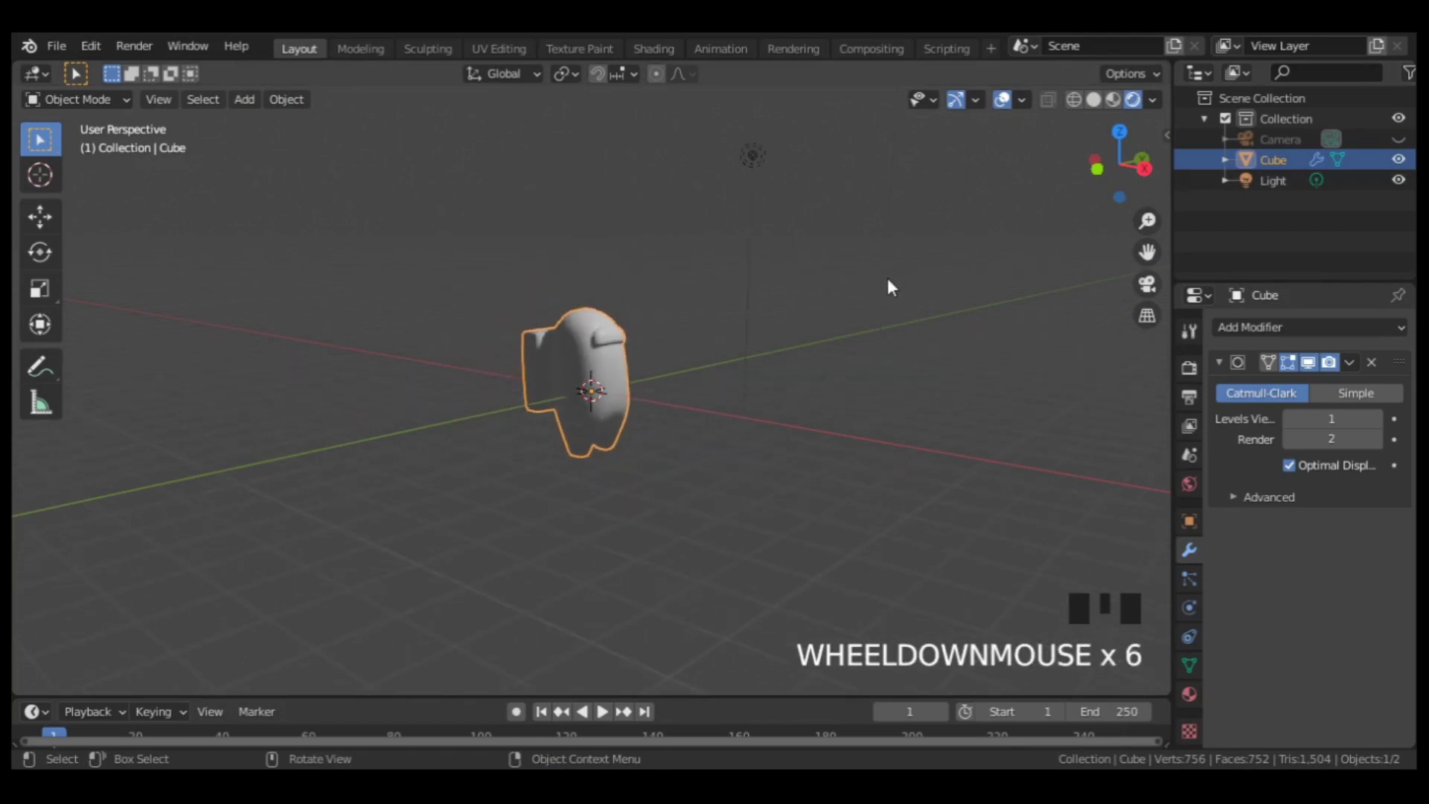
click(743, 153)
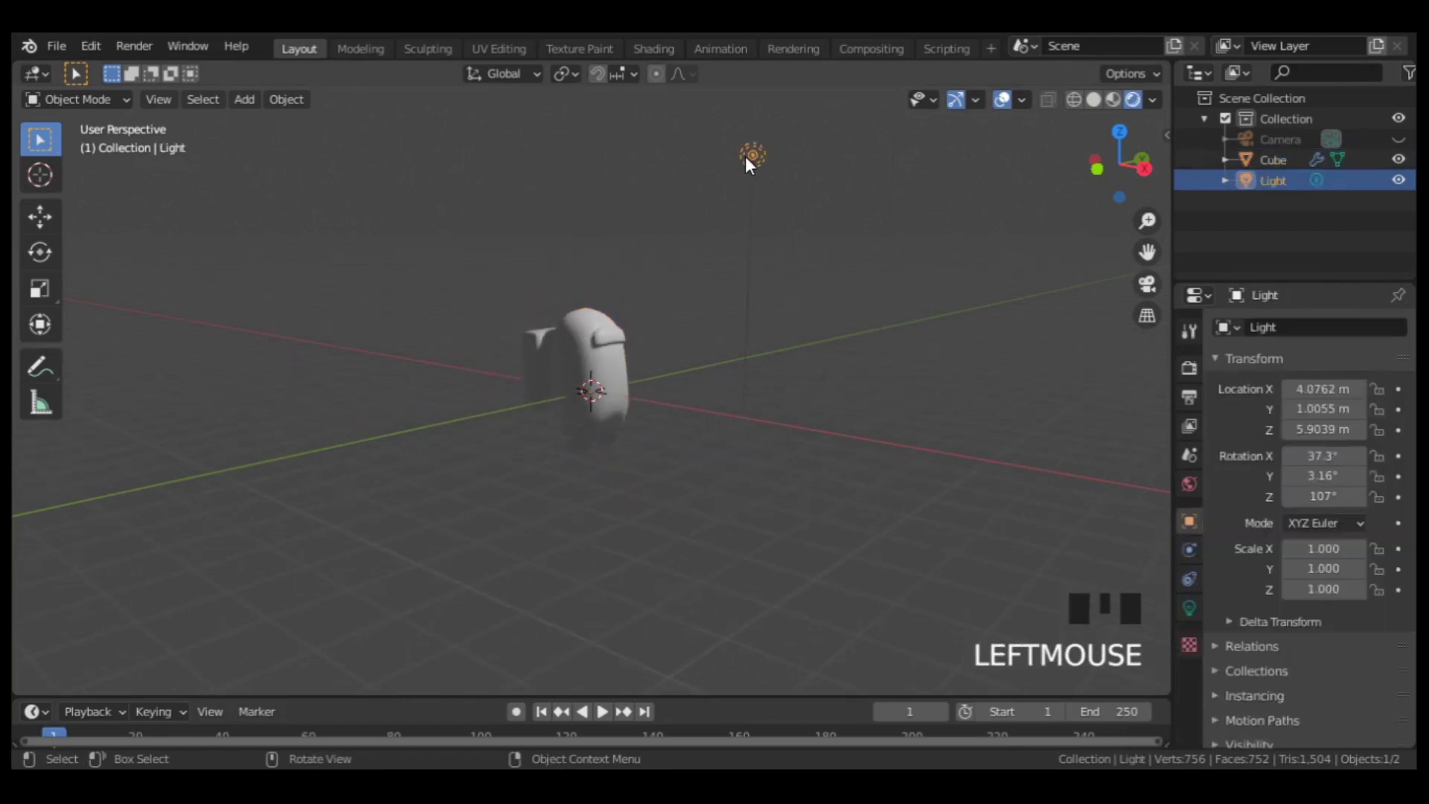
Step: Delete the existing light, add an area light, and raise it about 6.2 m along Z above the character
key(x)
click(744, 156)
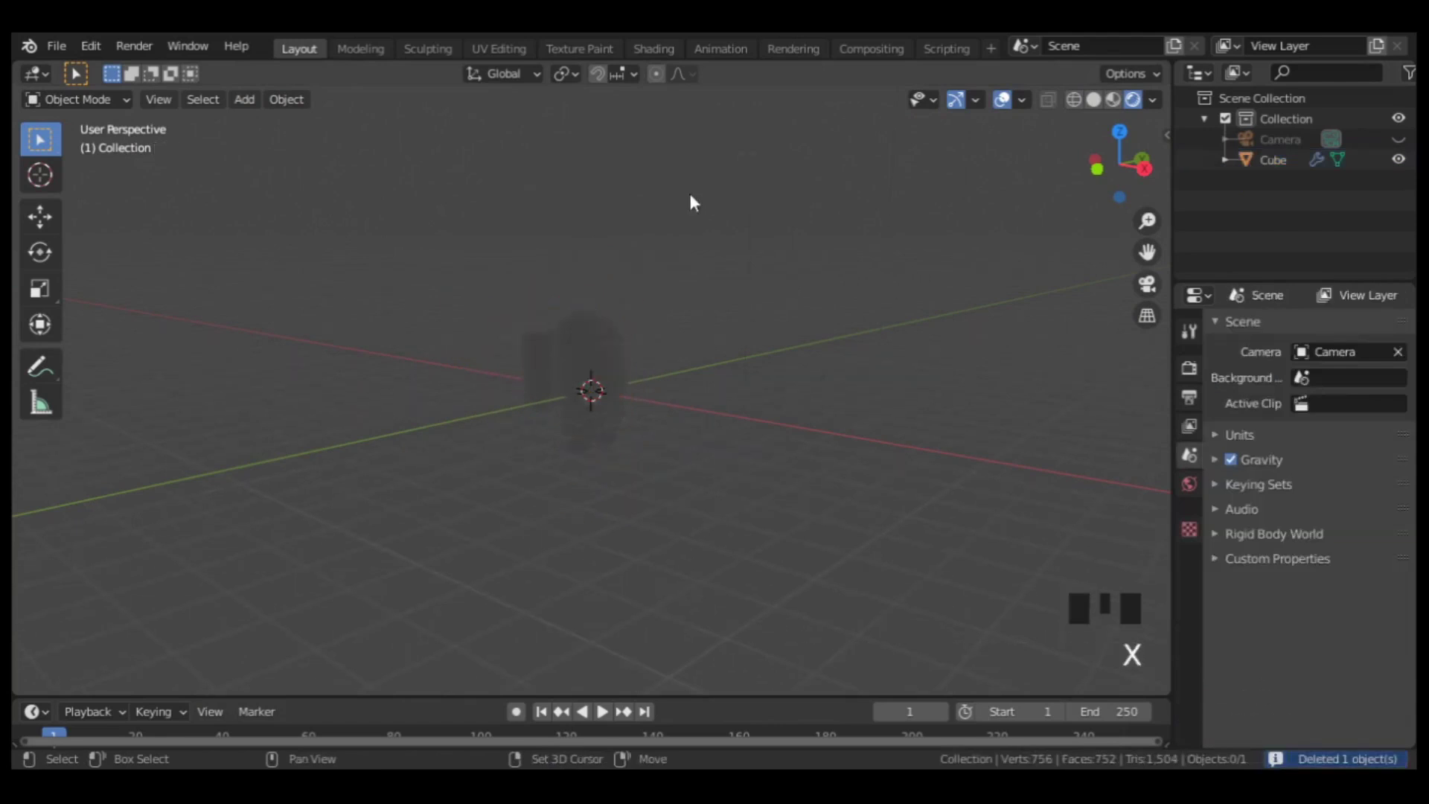
key(shift+a)
mouse_move(651, 450)
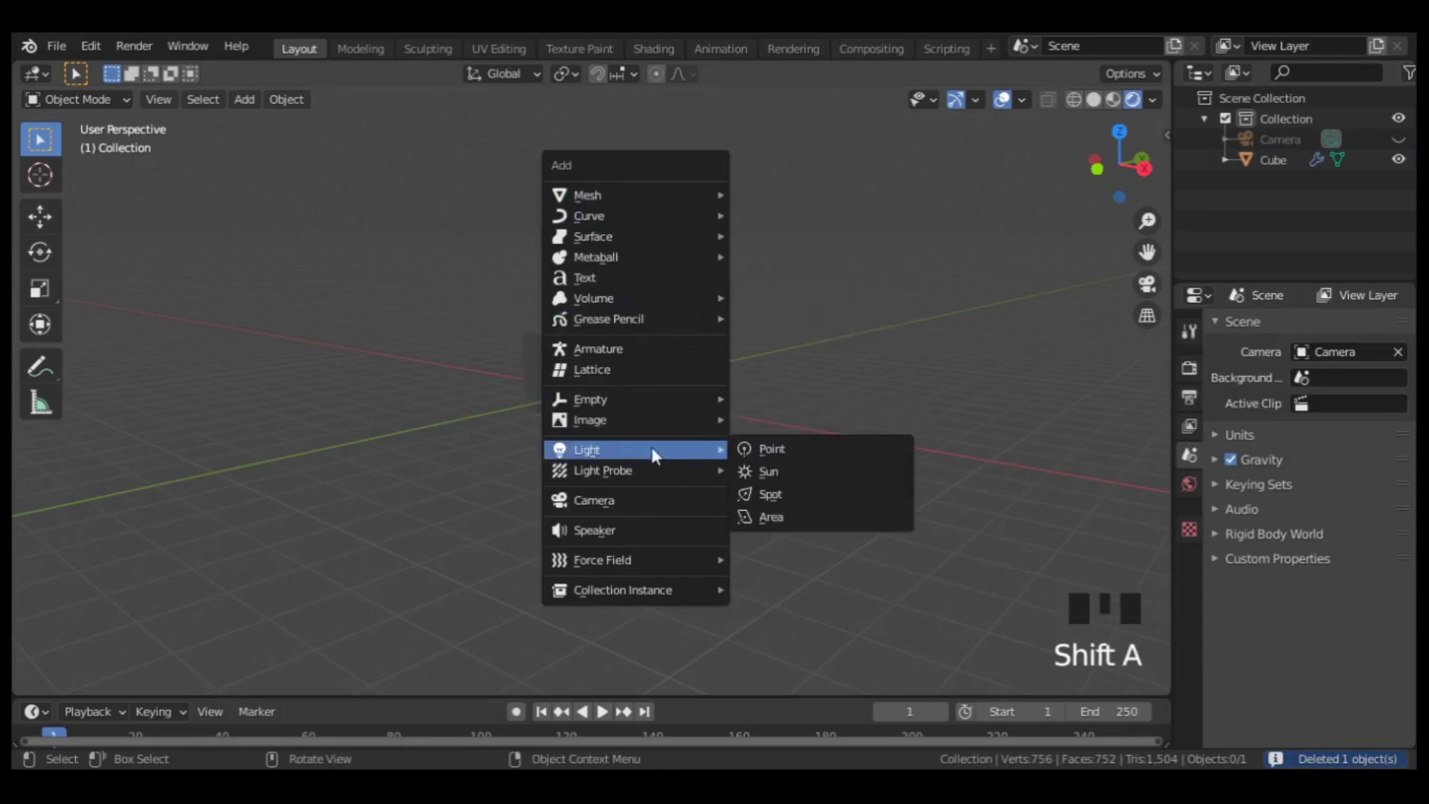
click(767, 516)
key(g)
key(z)
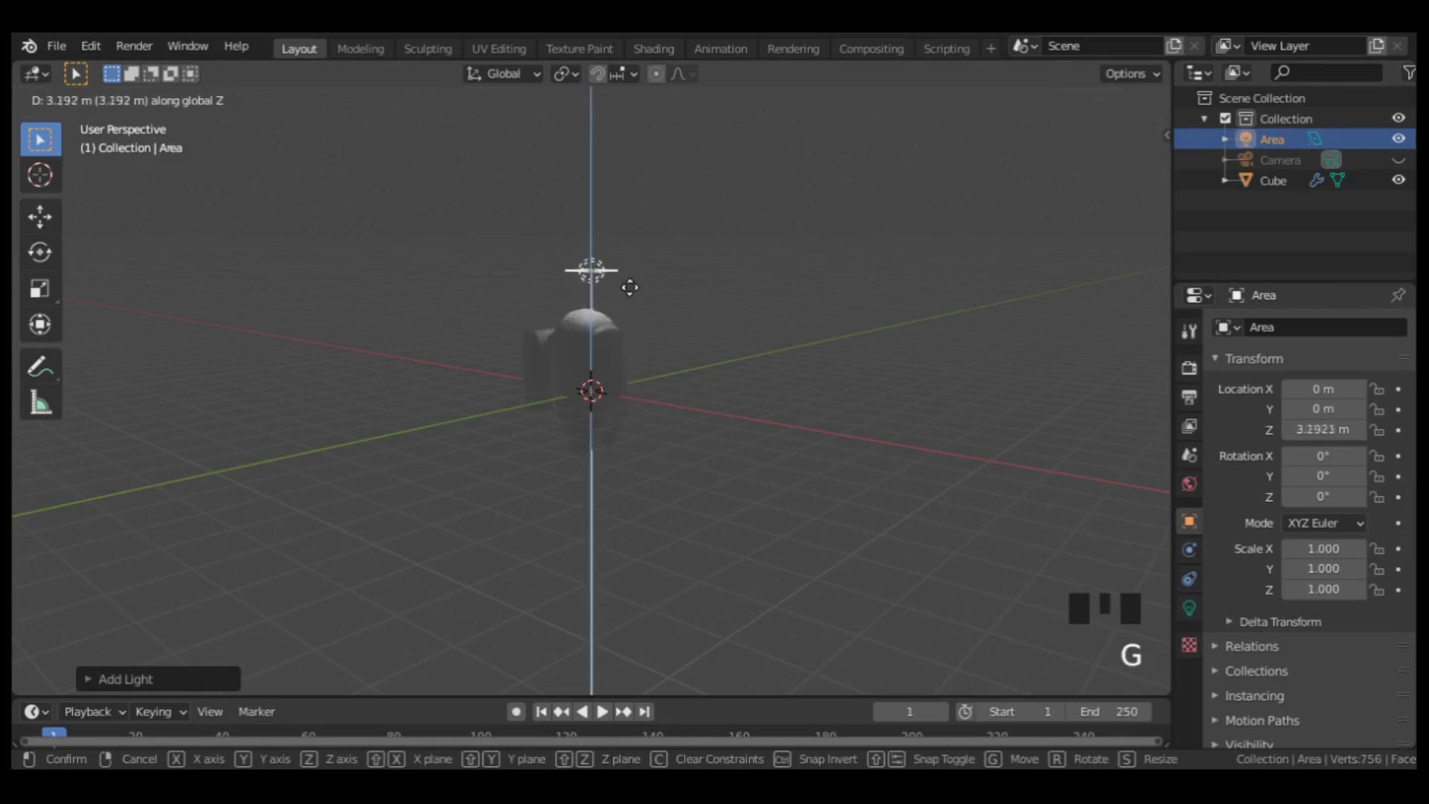
click(618, 169)
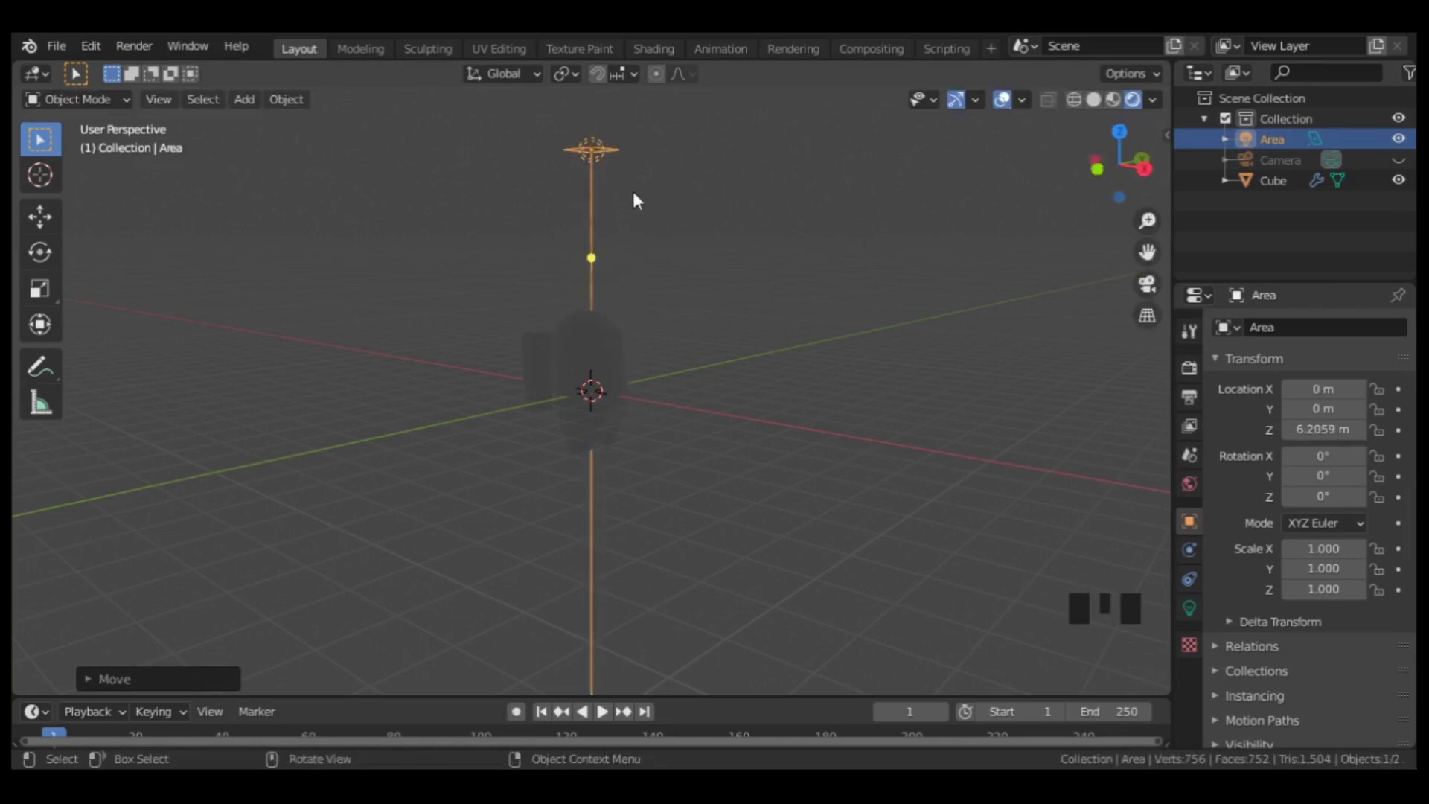
Step: Set the area light's power to 1000 W and enlarge its size to about 13.6 m
click(1189, 609)
double_click(1320, 461)
text(00)
key(Return)
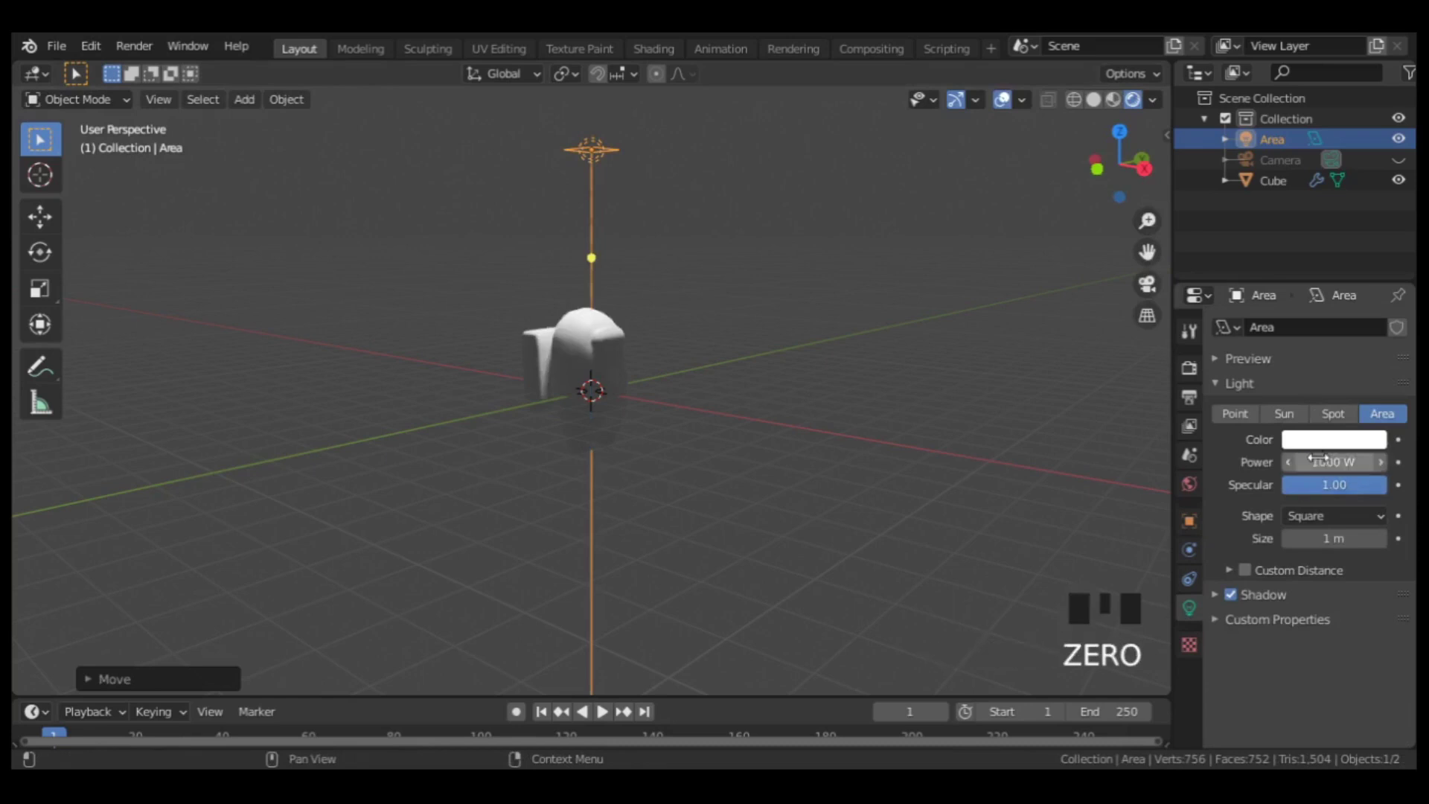
drag(1332, 538, 1403, 538)
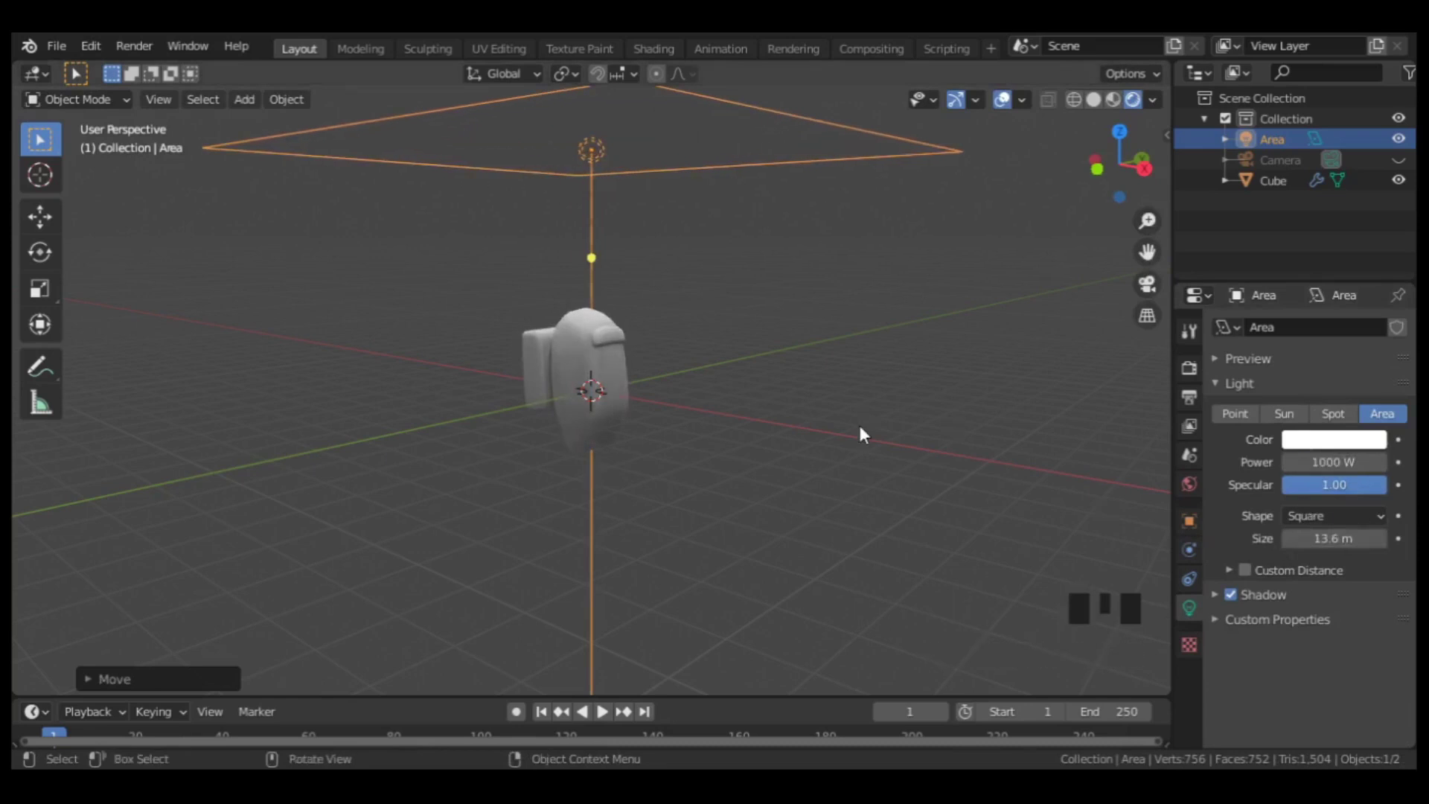
Step: Frame the character in a close three-quarter view, unhide the camera, and align the camera to this view
scroll(752, 372, up, 4)
mouse_move(748, 376)
middle_down()
mouse_move(735, 345)
mouse_move(739, 359)
middle_up()
scroll(707, 310, up, 1)
middle_drag(708, 311, 718, 337)
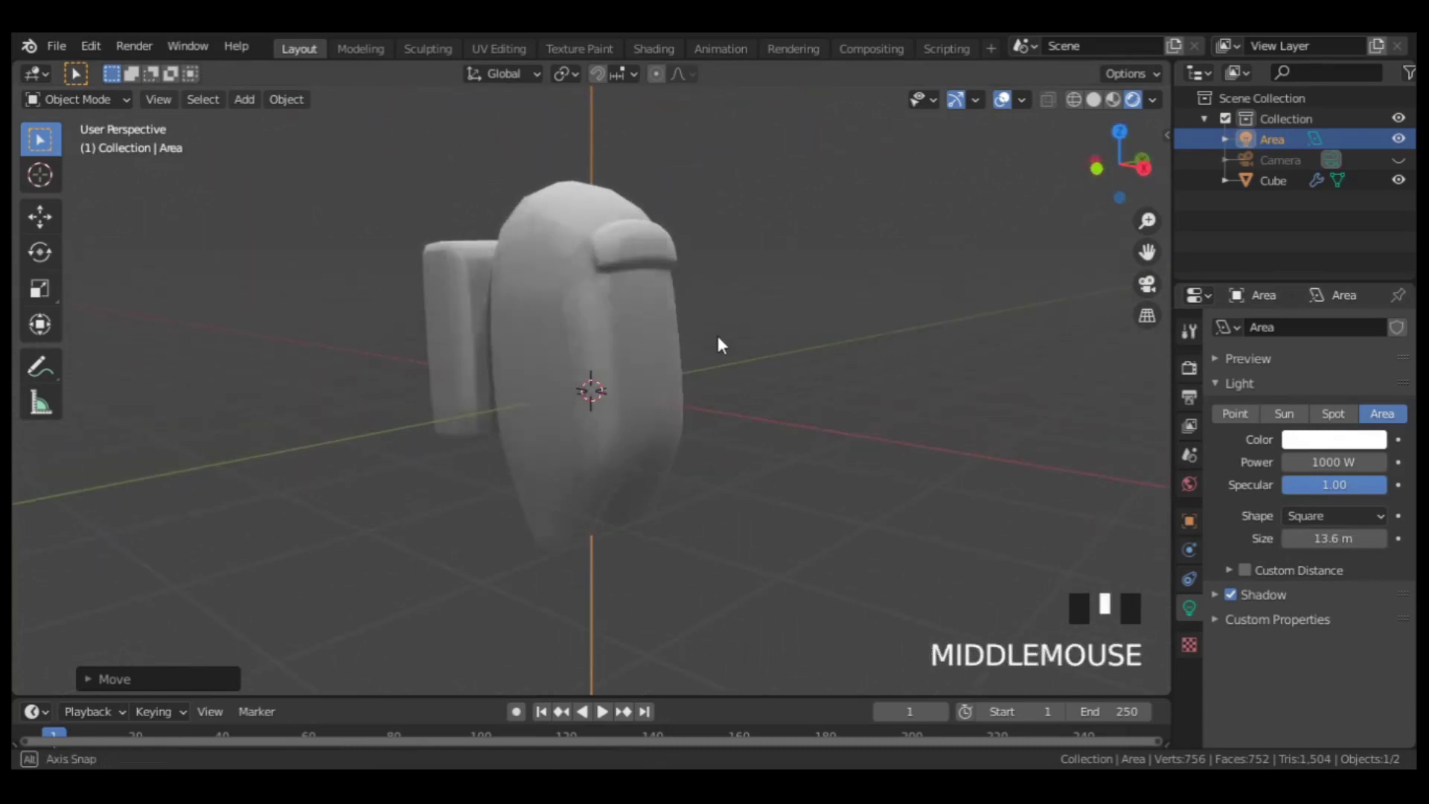
click(1397, 159)
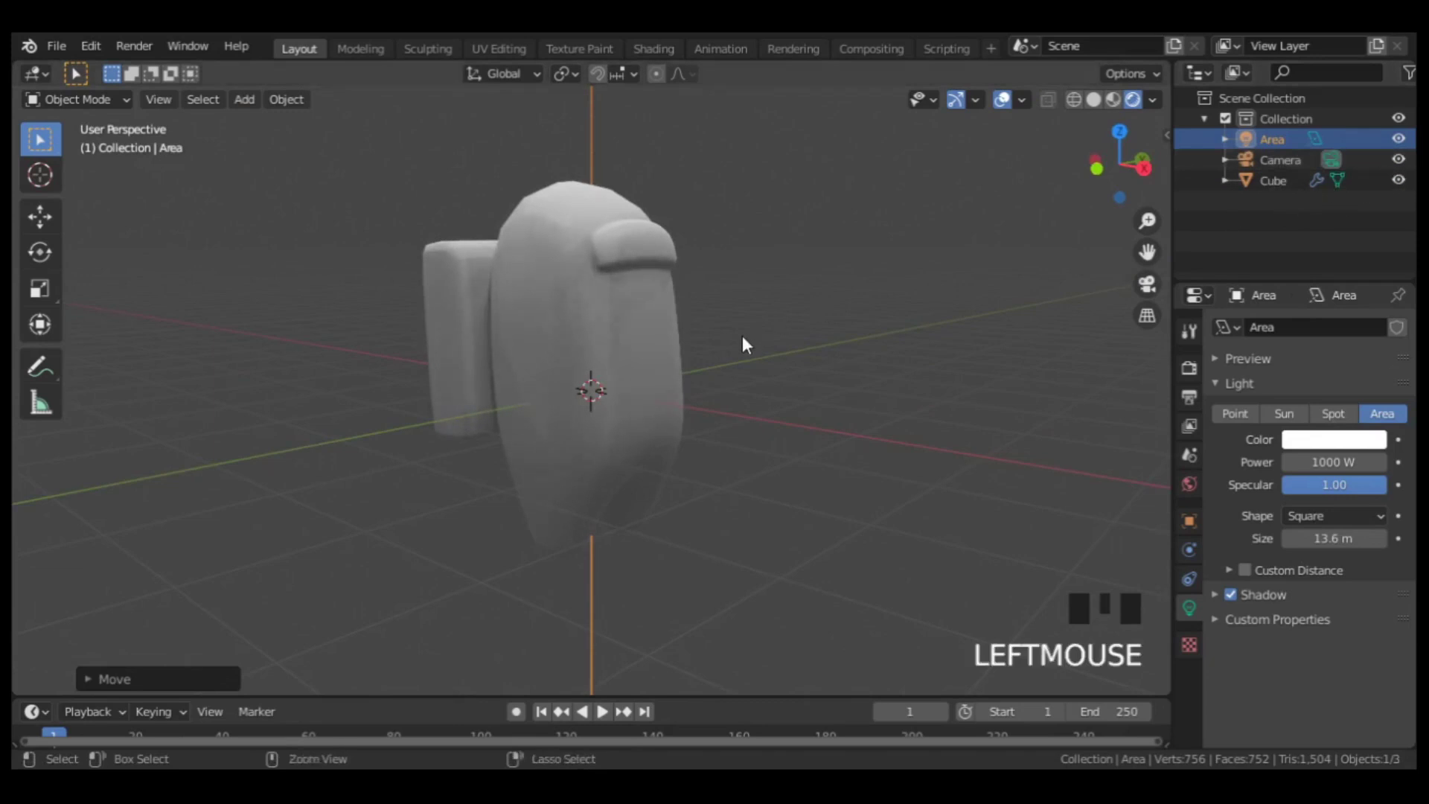
key(ctrl+alt+KP_0)
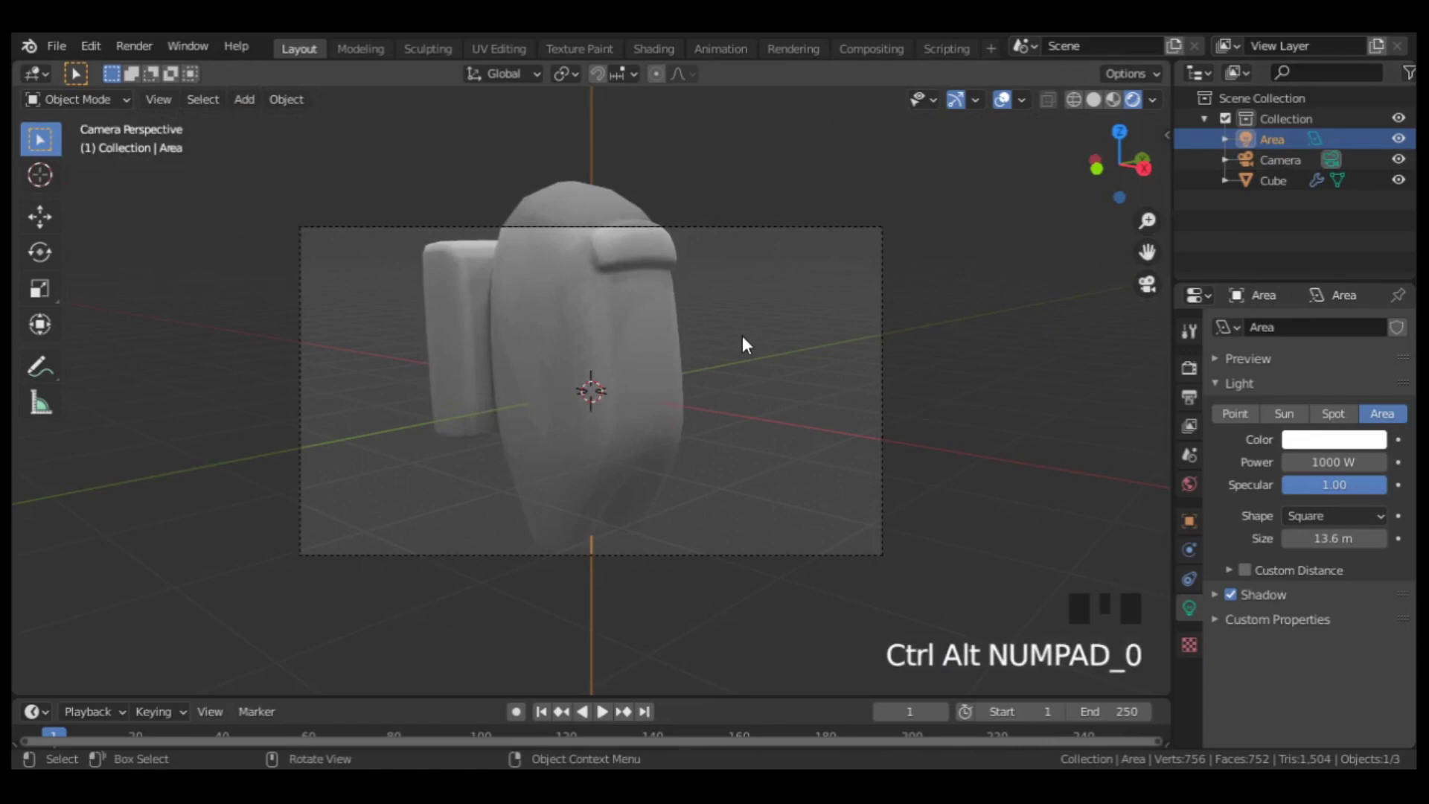
Step: Move the camera back along its local Z and shift it slightly upward so the whole character fits the frame
click(881, 247)
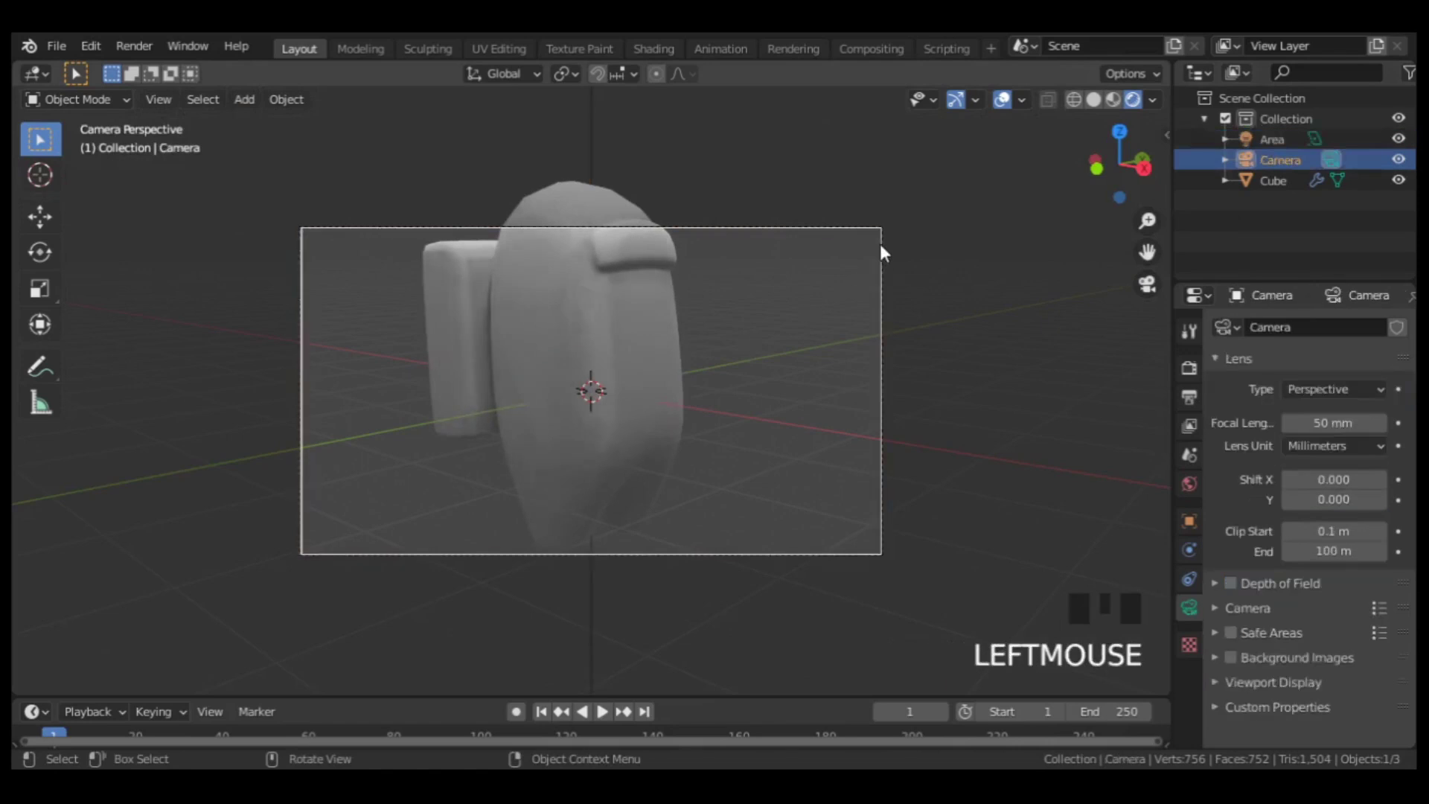
key(g)
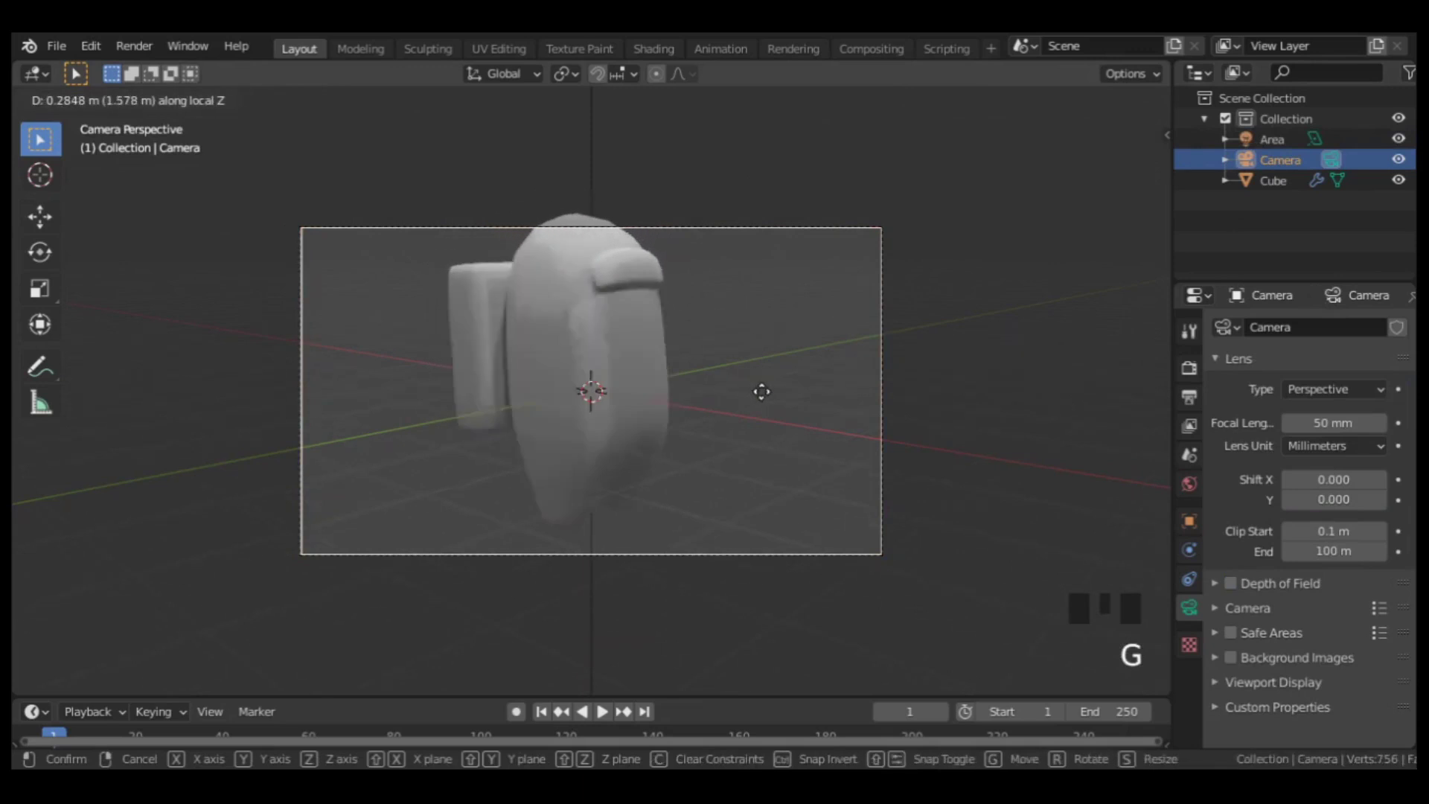
click(764, 434)
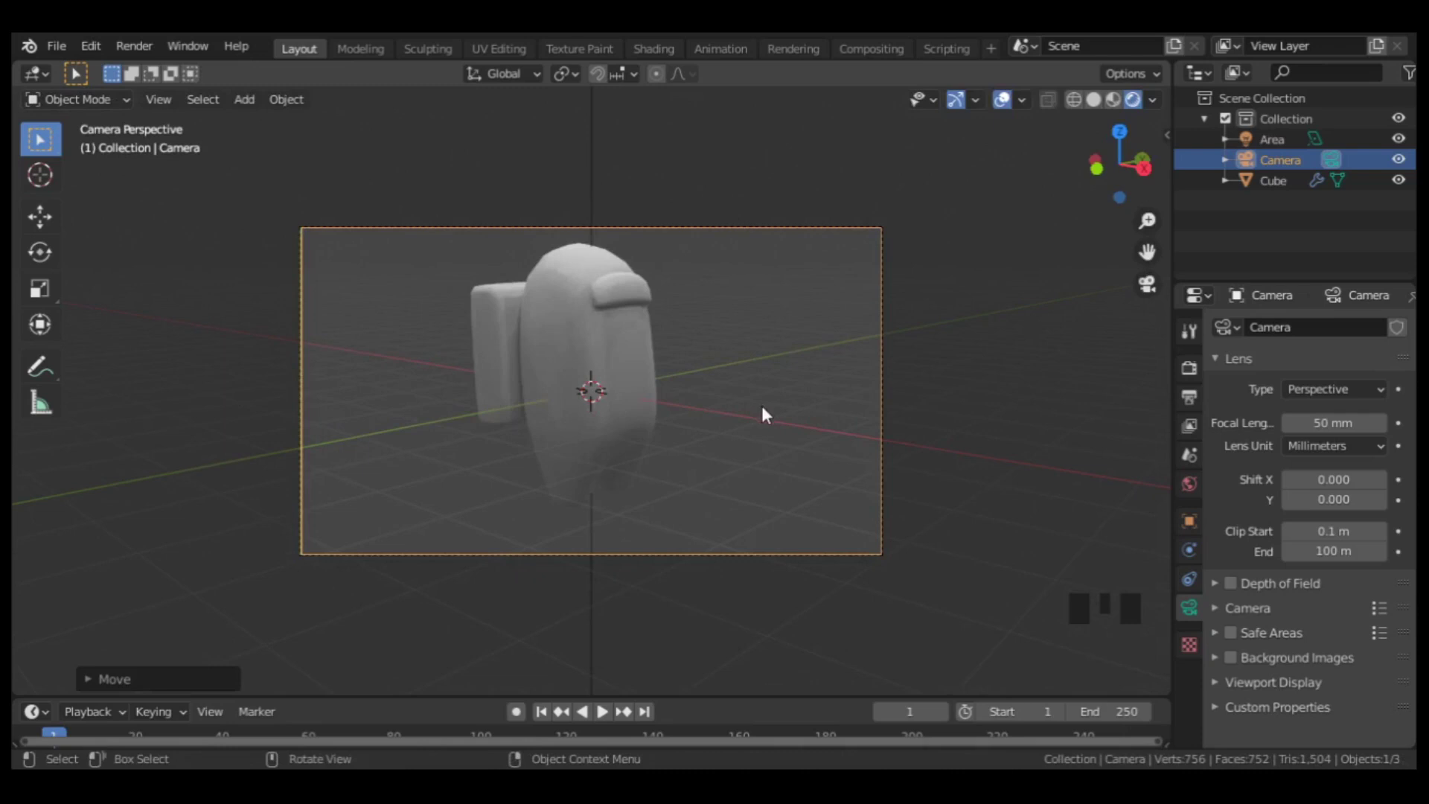
key(g)
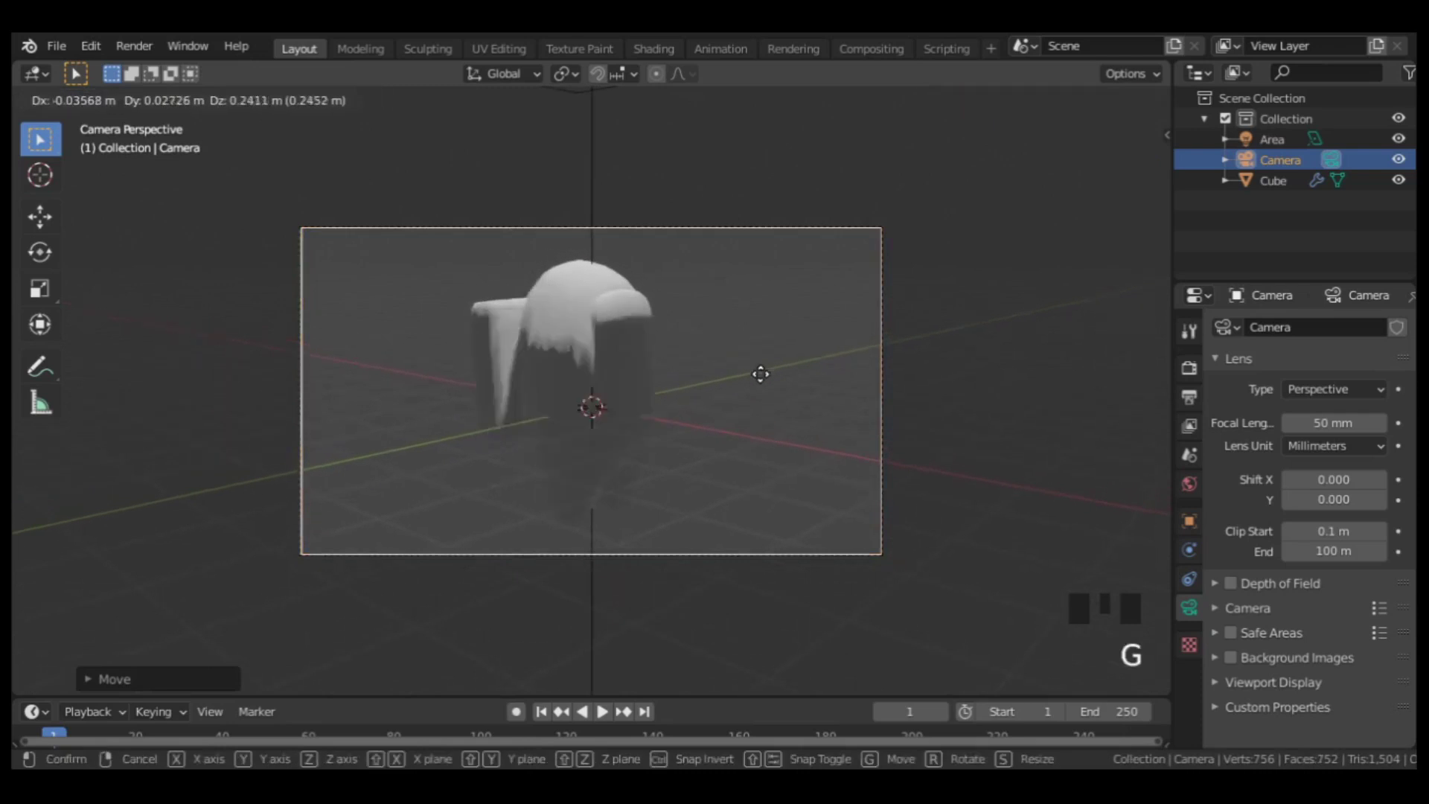
click(759, 378)
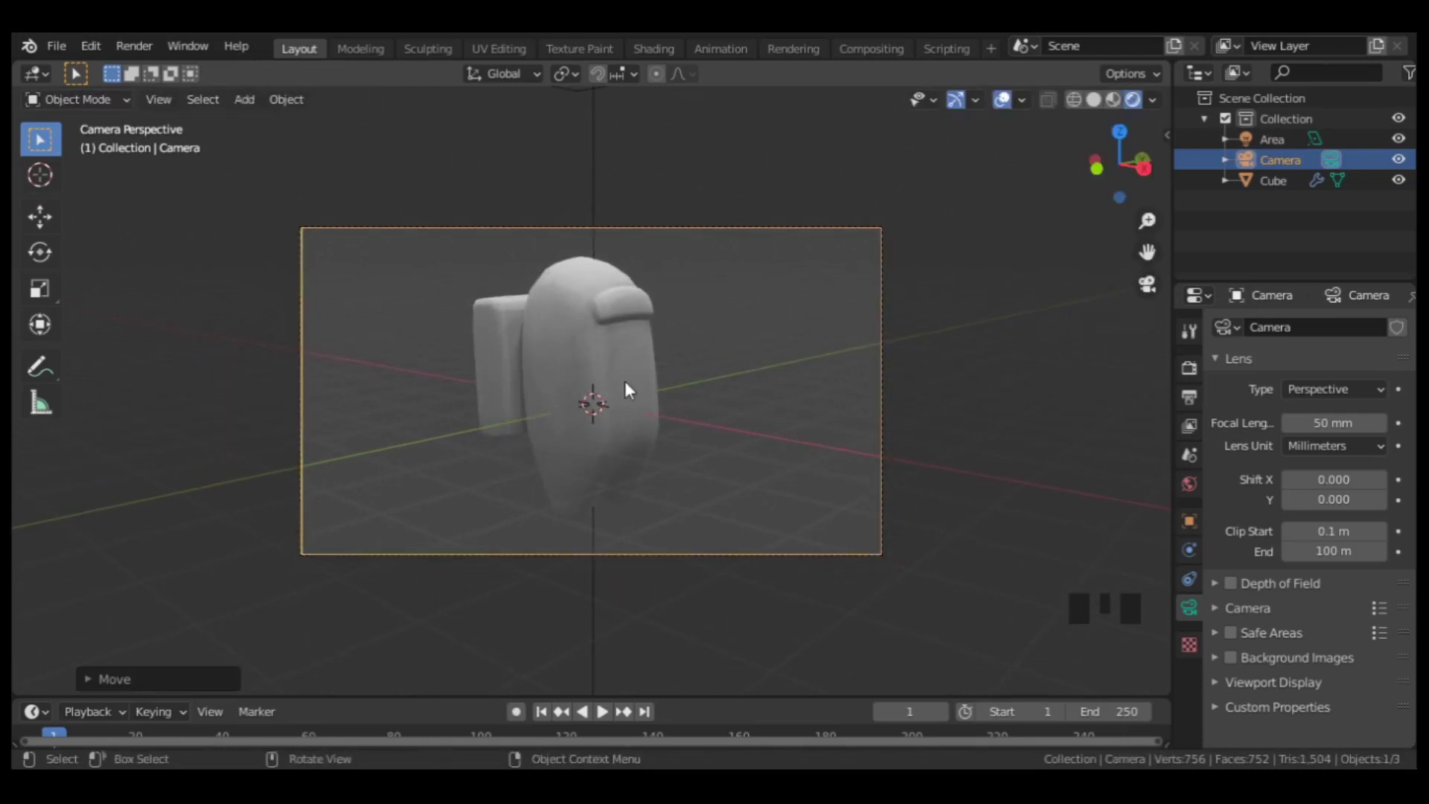
Step: Add a plane and lower it about 1.65 m along Z to the character's feet
key(shift+a)
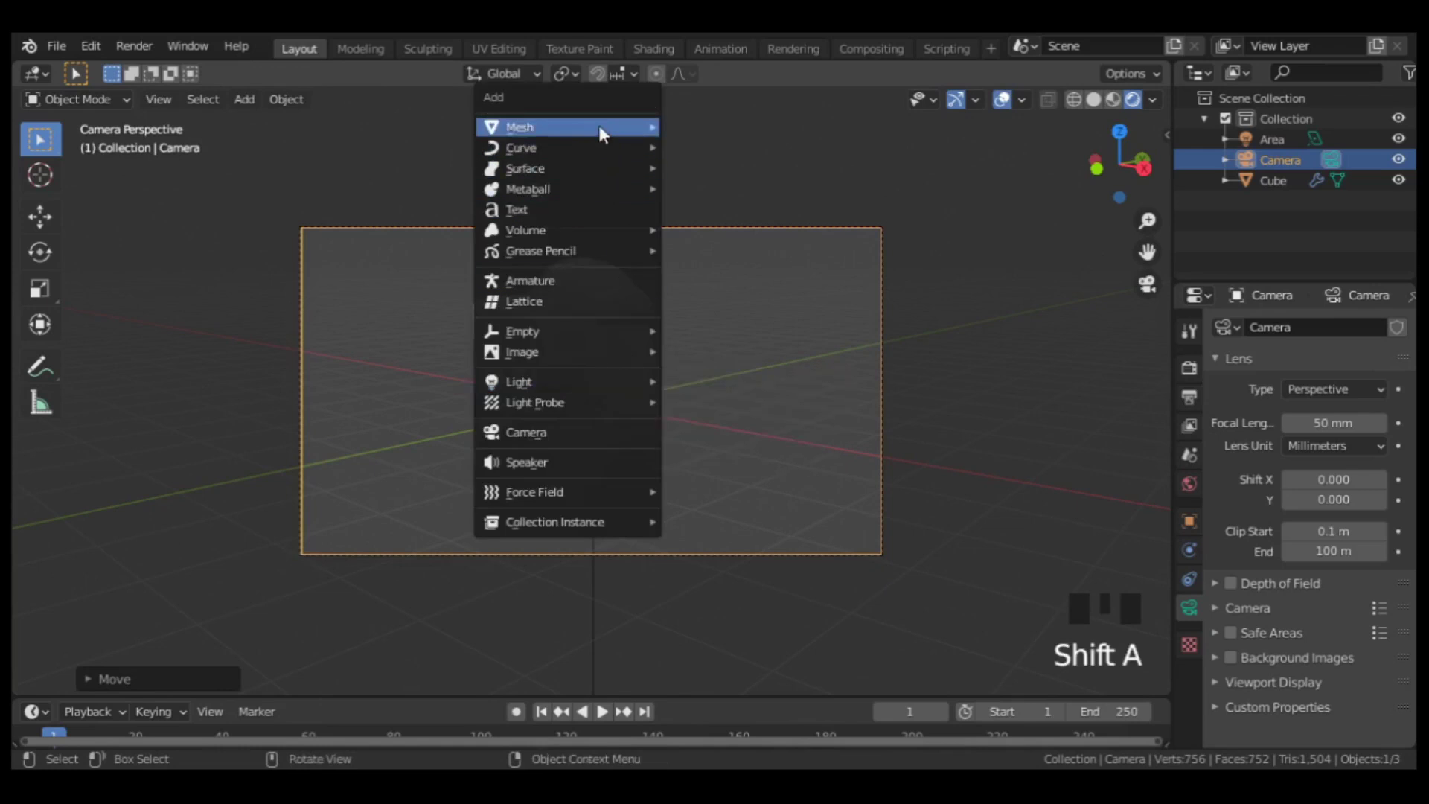
mouse_move(598, 127)
click(690, 127)
key(g)
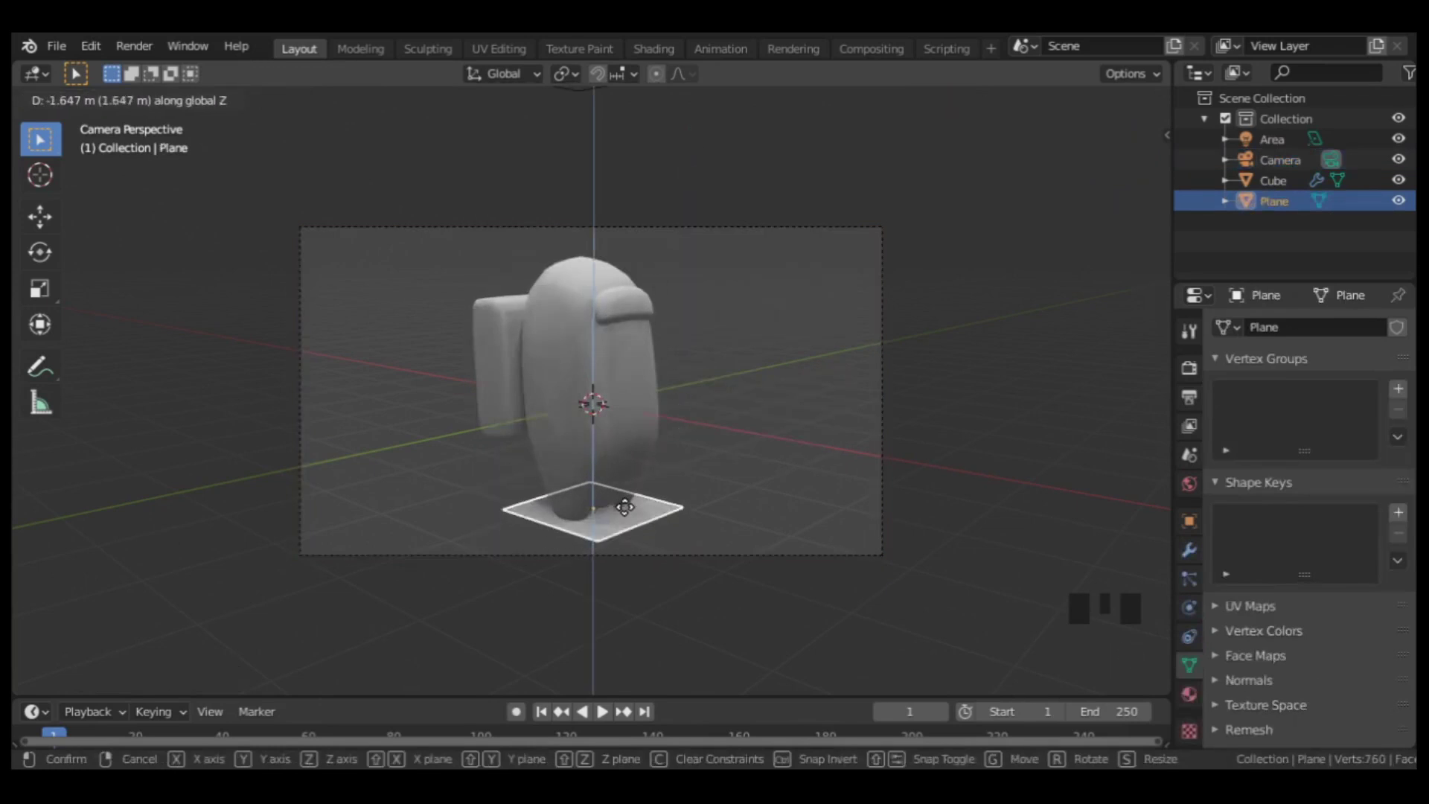
click(624, 507)
Step: Scale the plane's mesh up in Edit Mode into a large floor beneath the character
key(Tab)
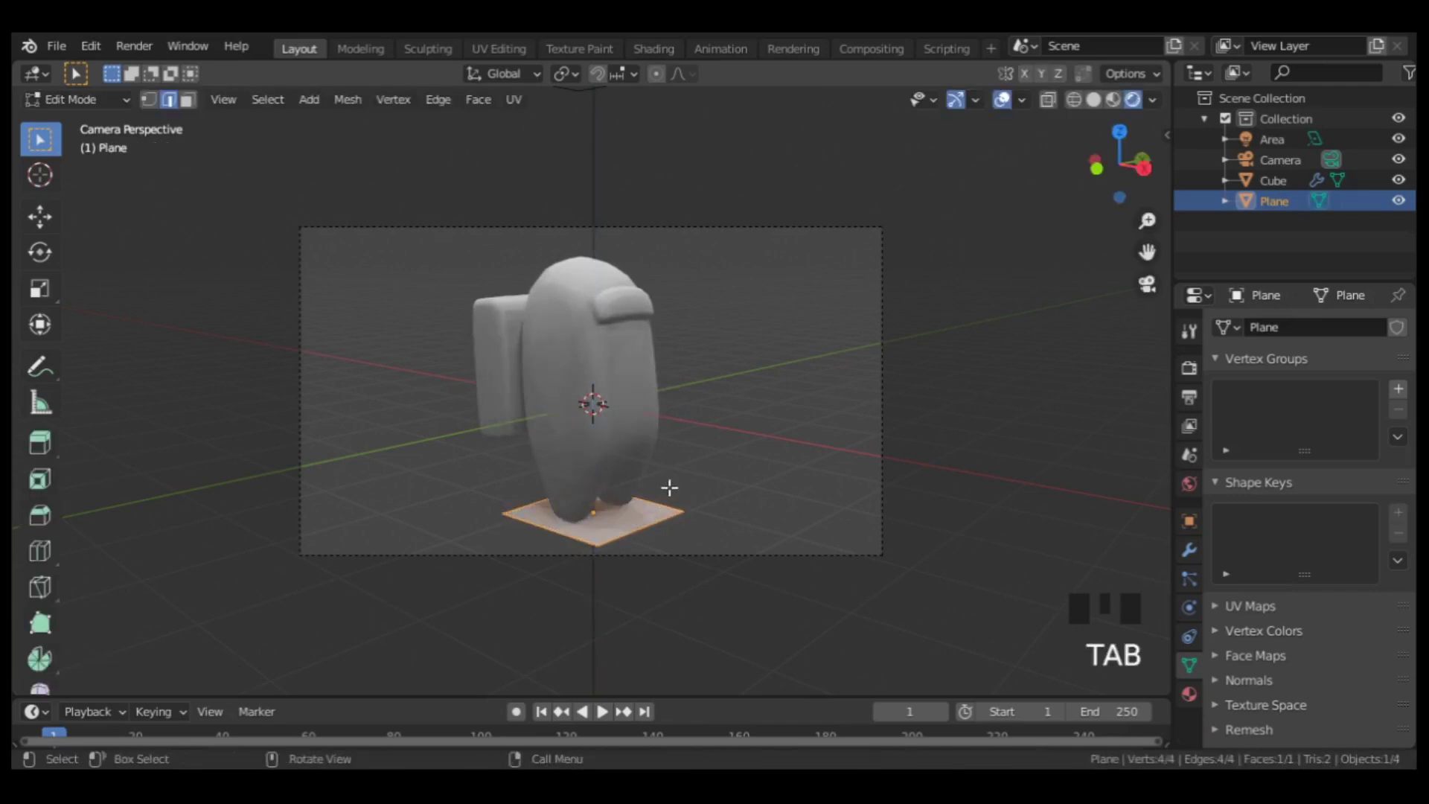
key(s)
click(472, 433)
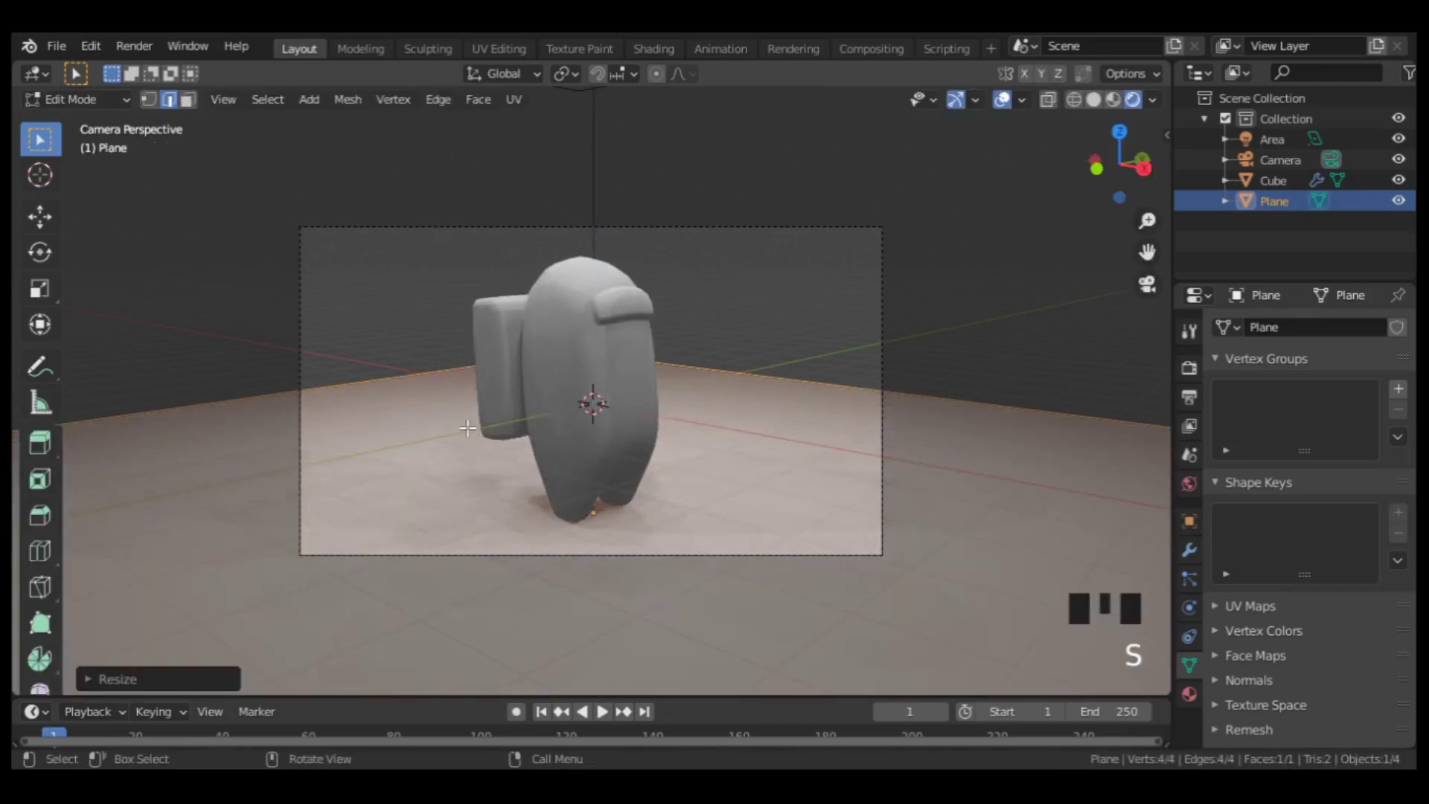
Step: Extrude the floor's edge behind the backpack upward into a wall and bevel the corner edge with 14 segments
click(410, 375)
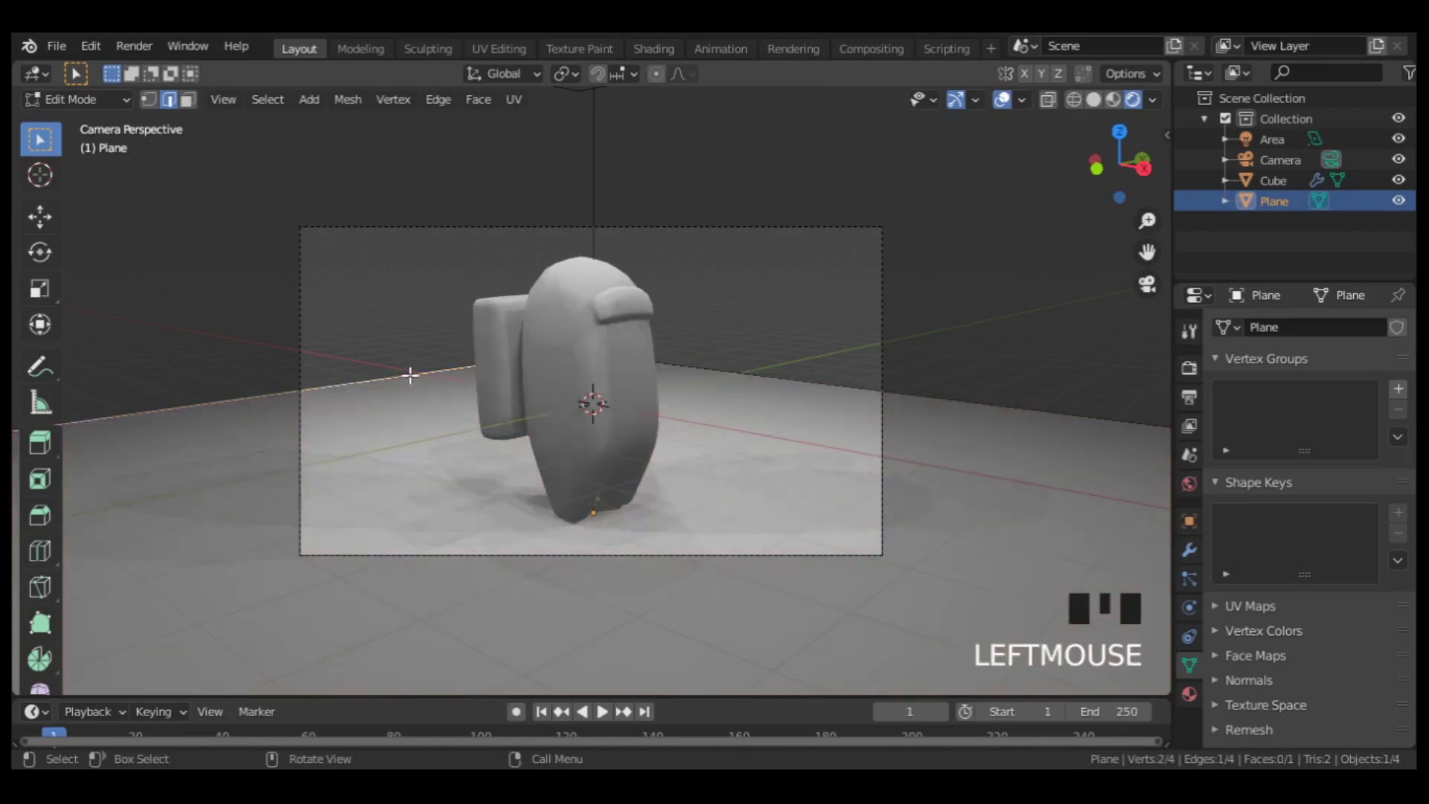
key(e)
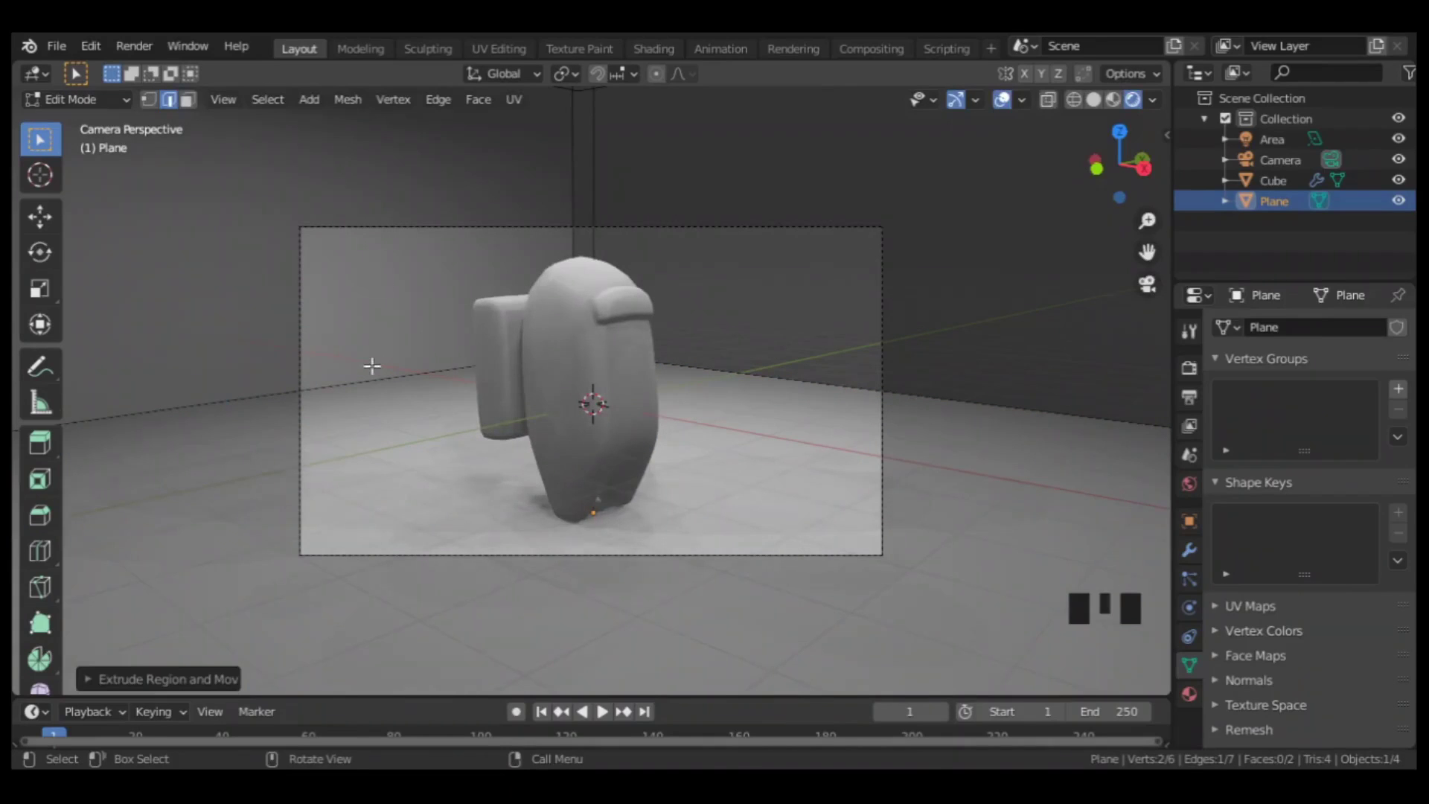
click(370, 381)
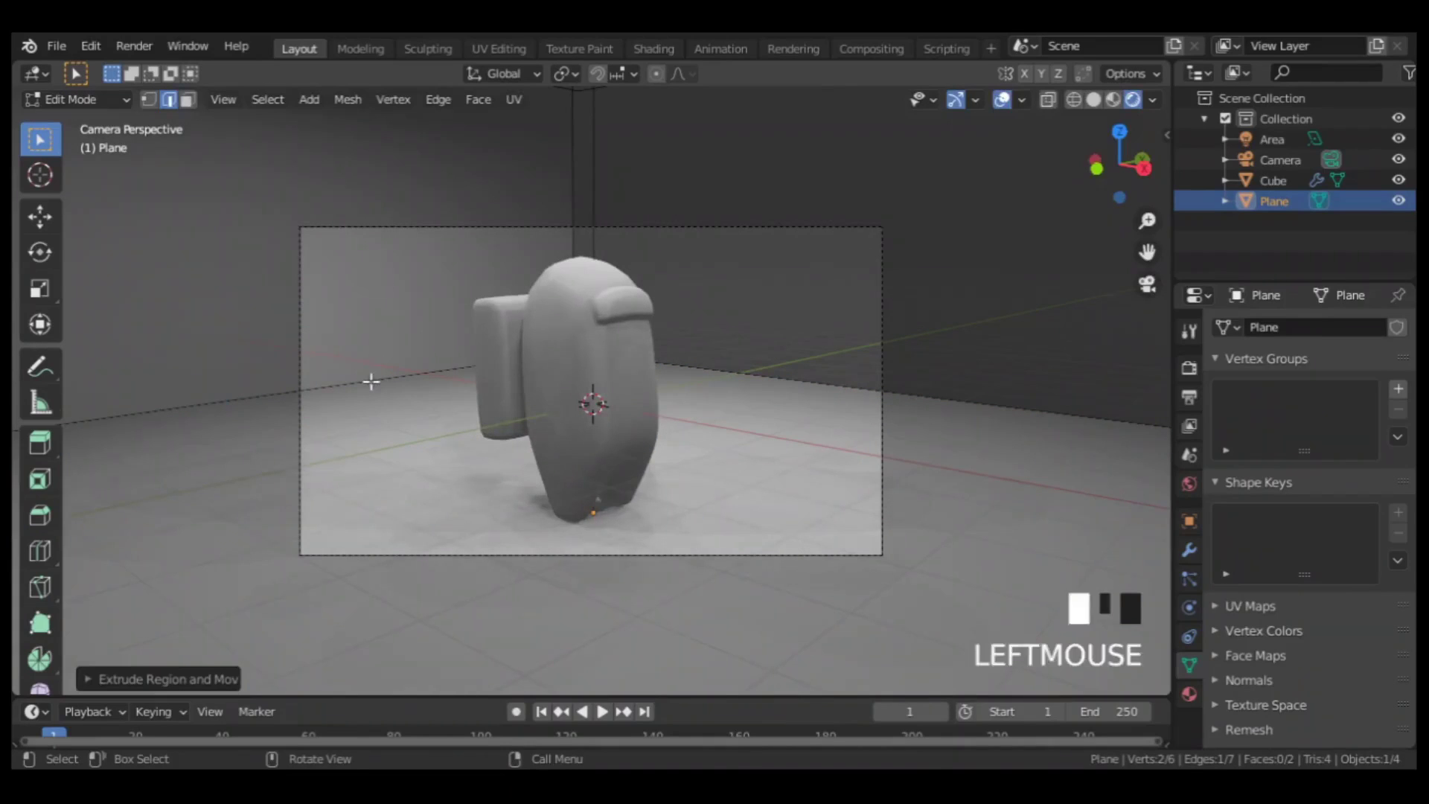
key(ctrl+b)
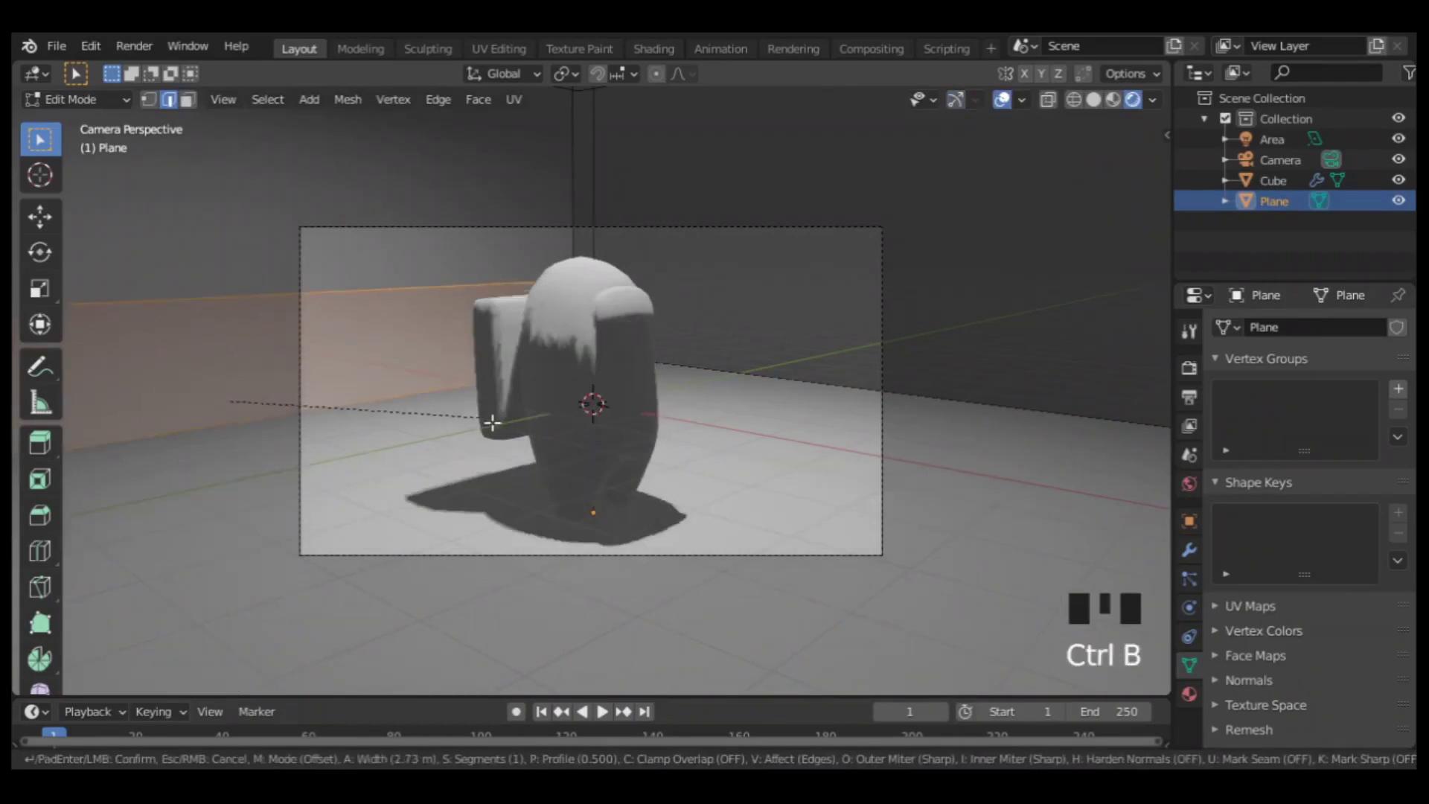
scroll(664, 426, up, 13)
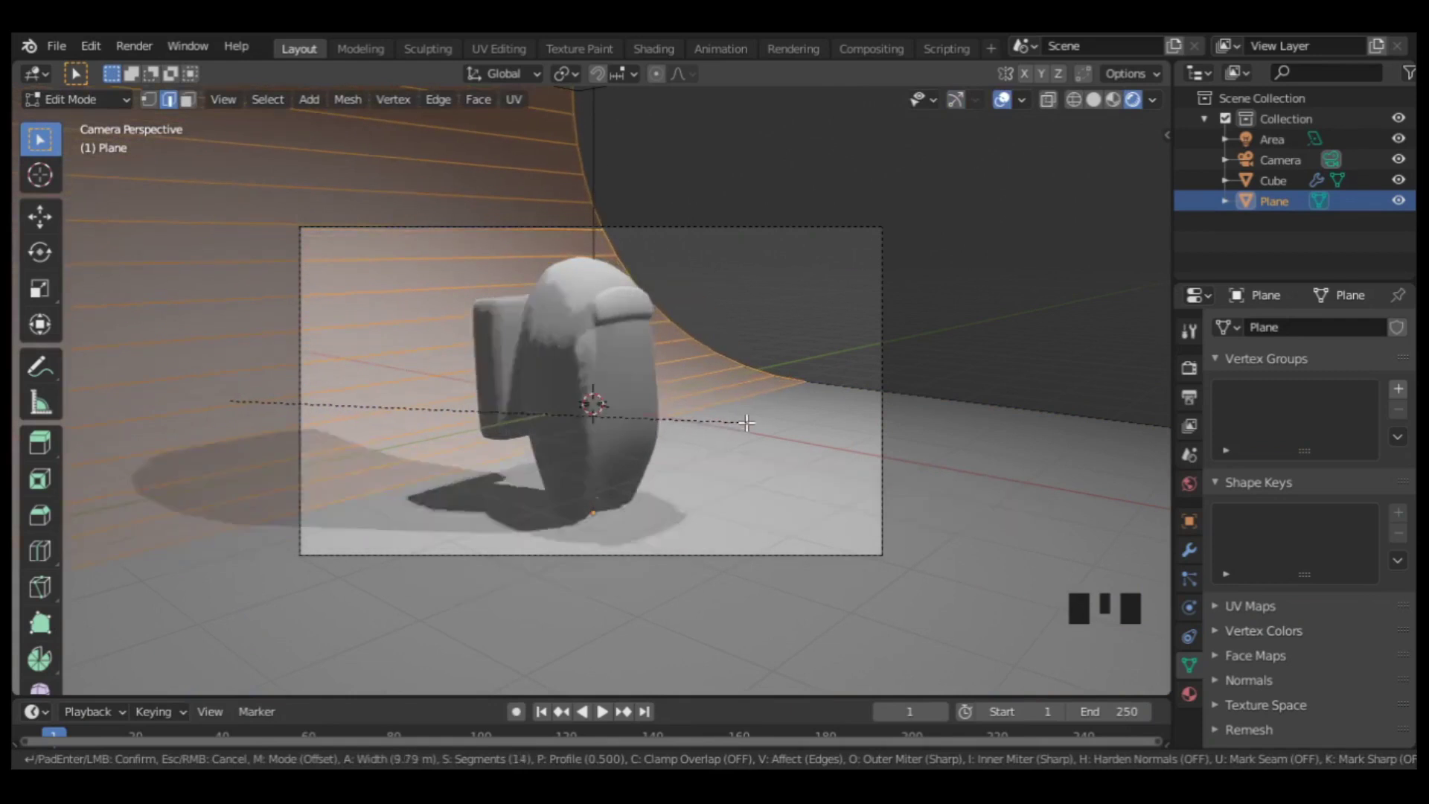
click(736, 422)
Step: Return to Object Mode and shade the backdrop smooth
key(Tab)
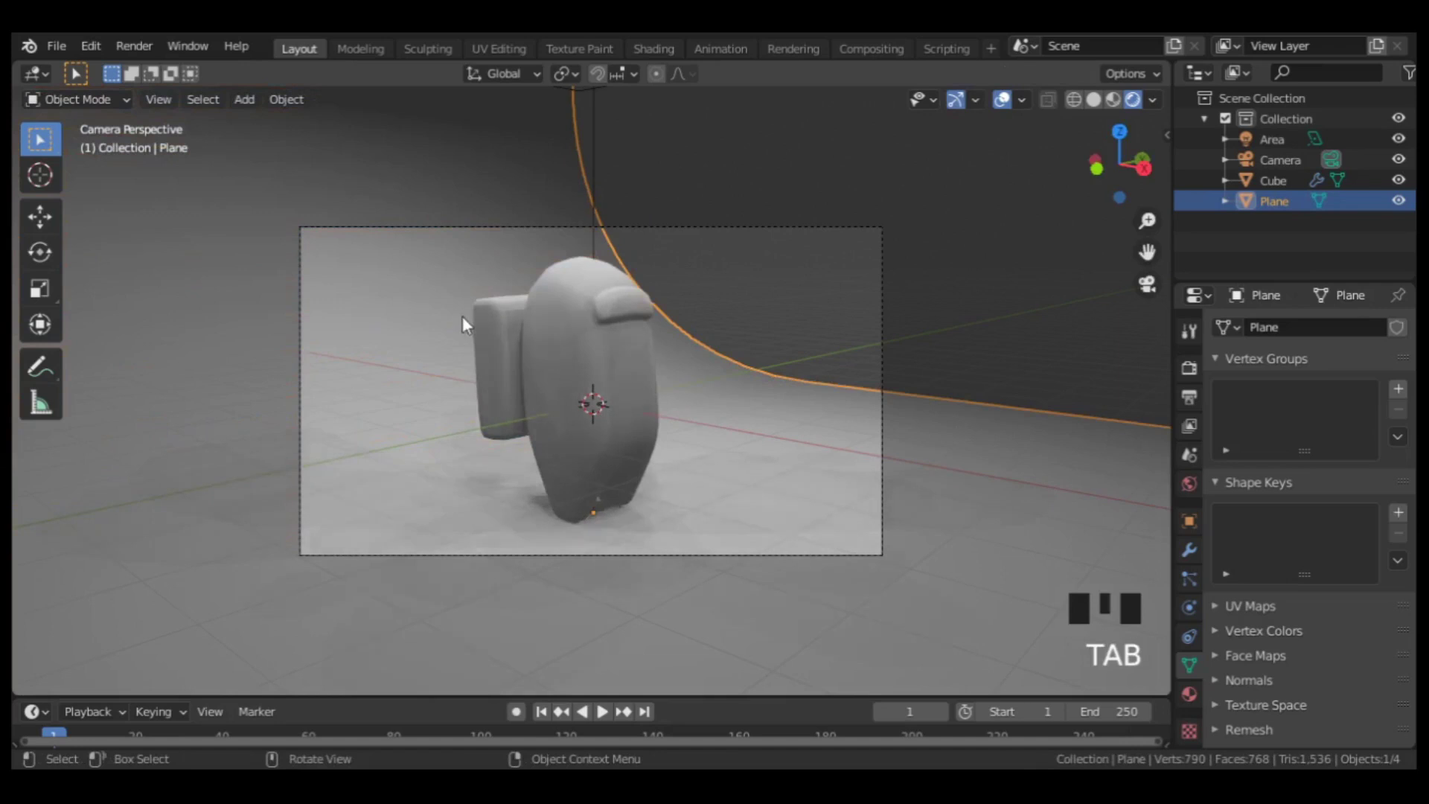
right_click(462, 317)
click(459, 318)
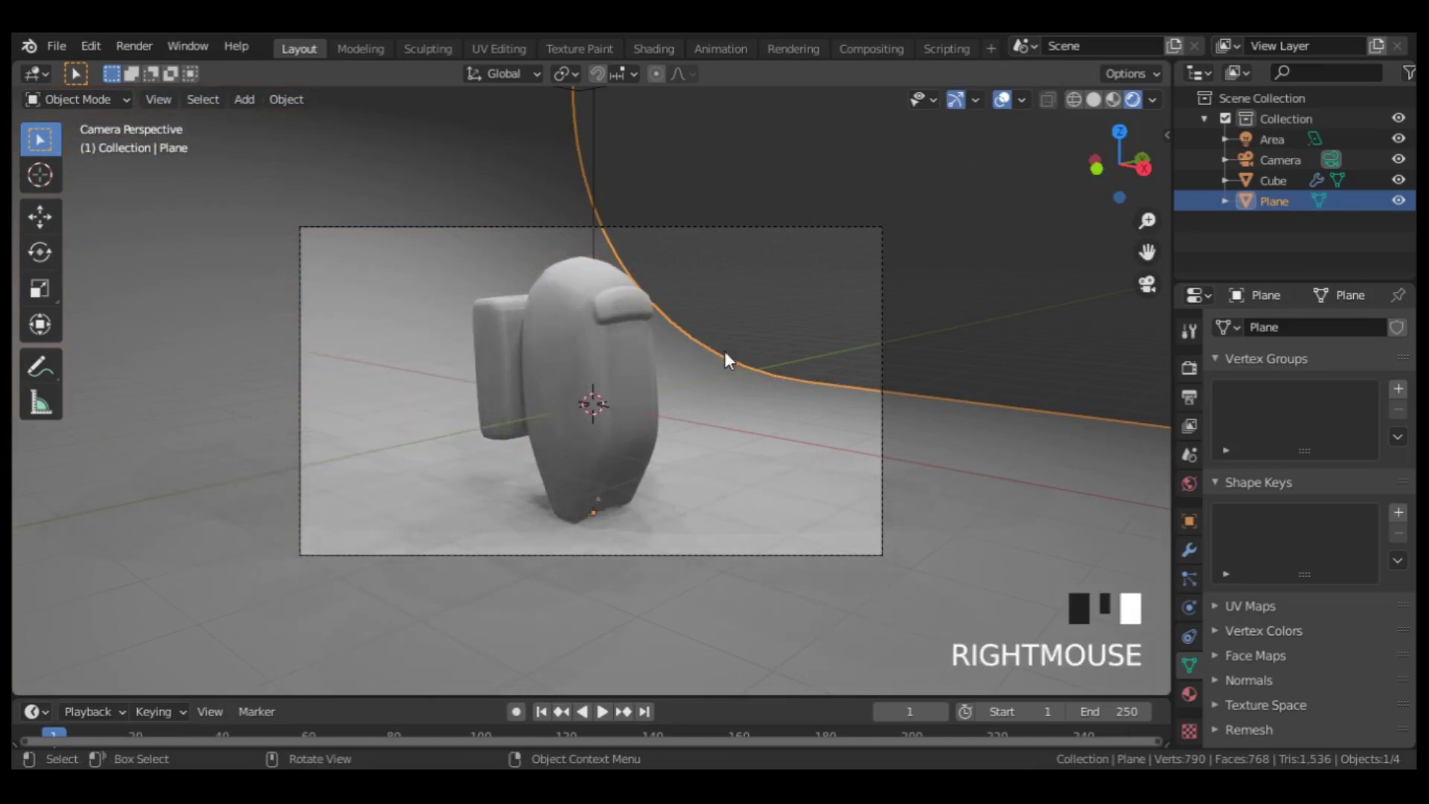
Step: Rotate the backdrop about -44° around Z to face the camera and scale it up to fill the frame
key(r)
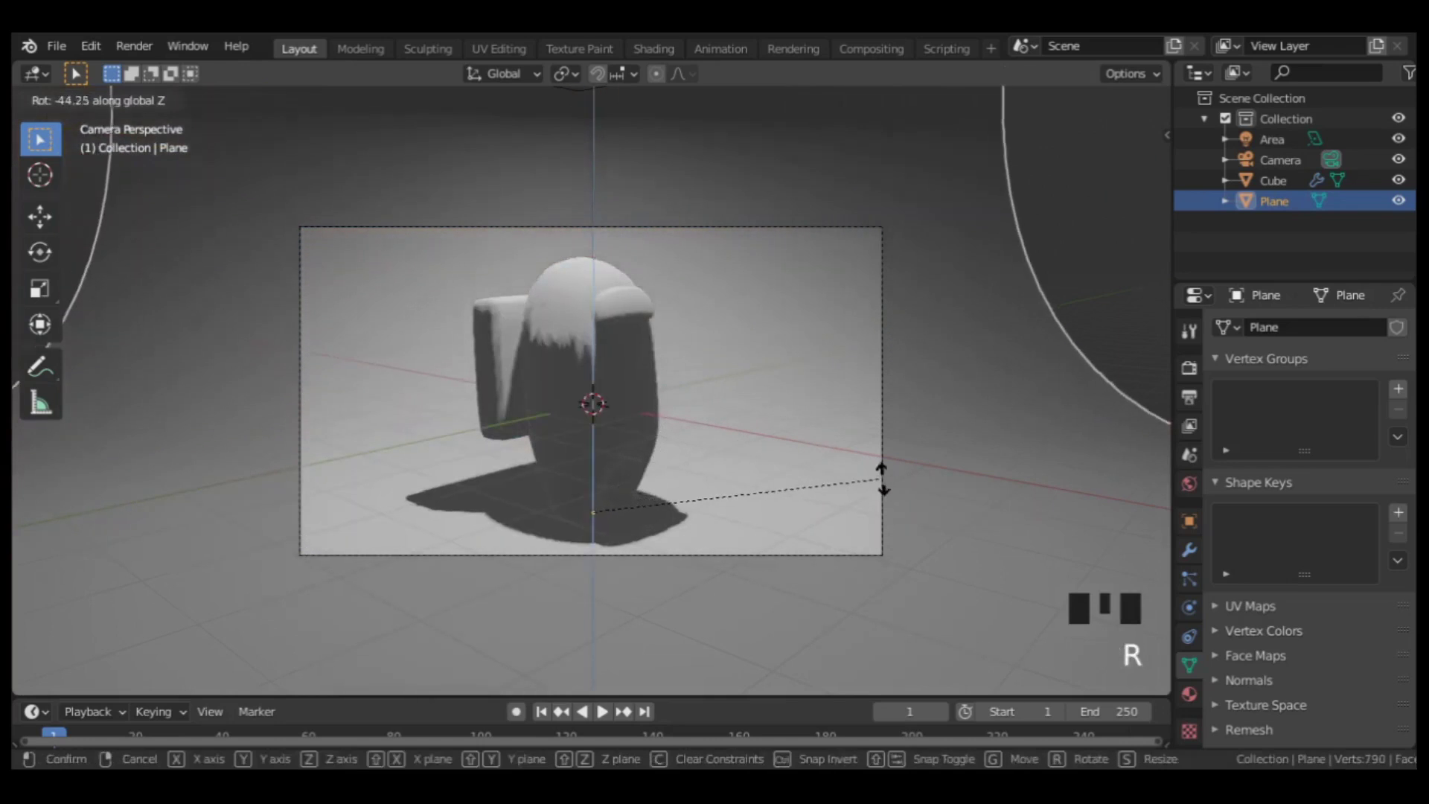
click(894, 479)
key(s)
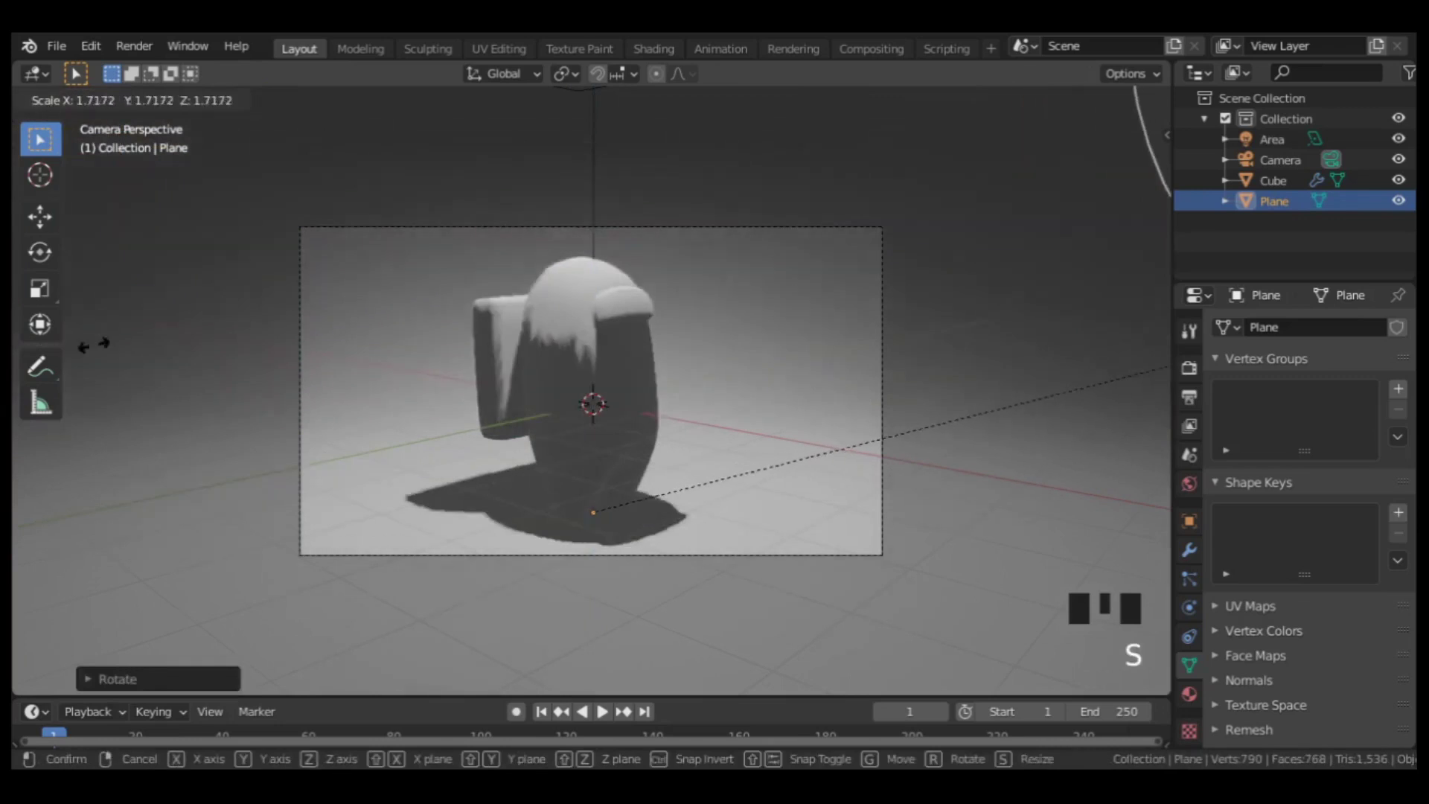
click(812, 361)
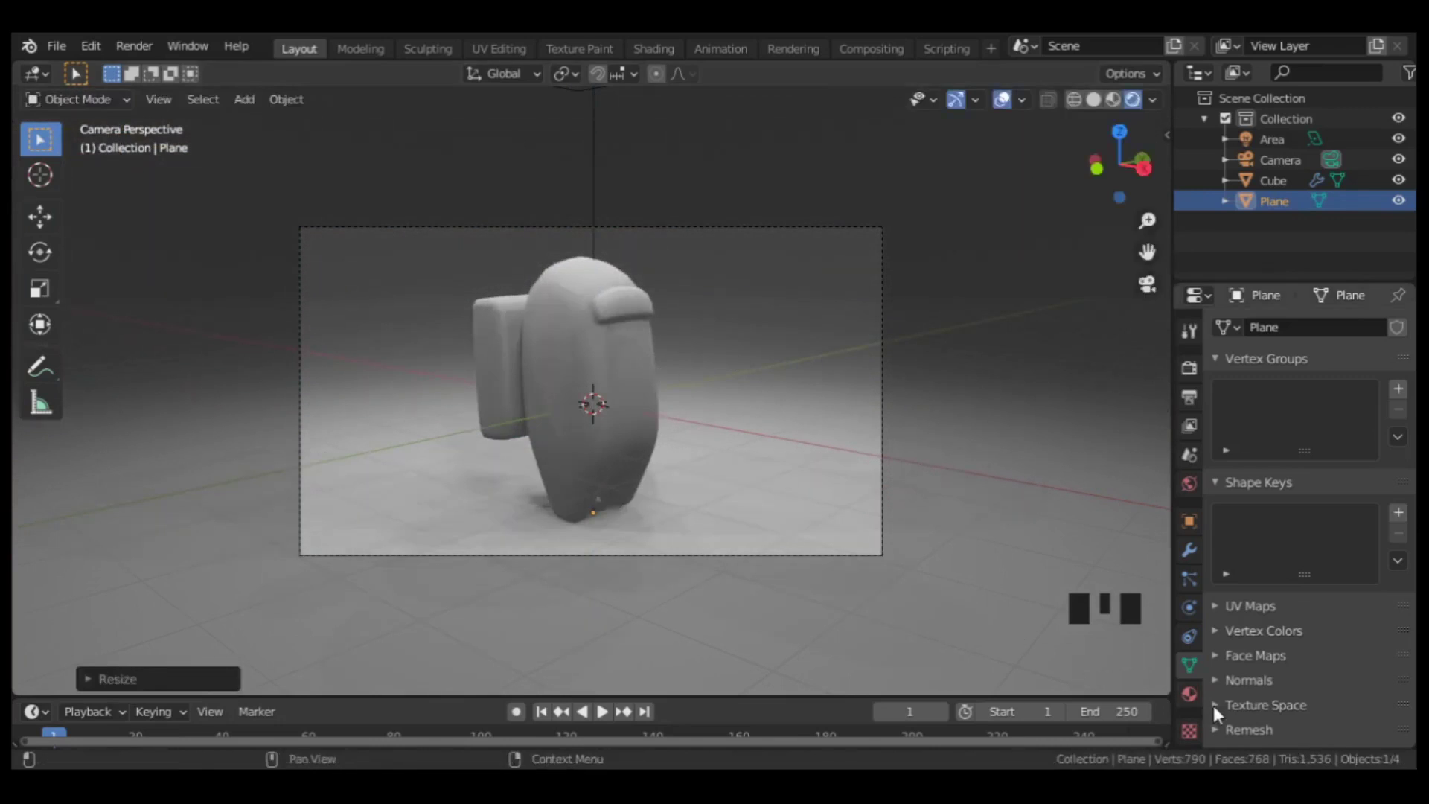
Step: Give the backdrop a new material and darken its base color to a light grey
click(1189, 695)
click(1310, 418)
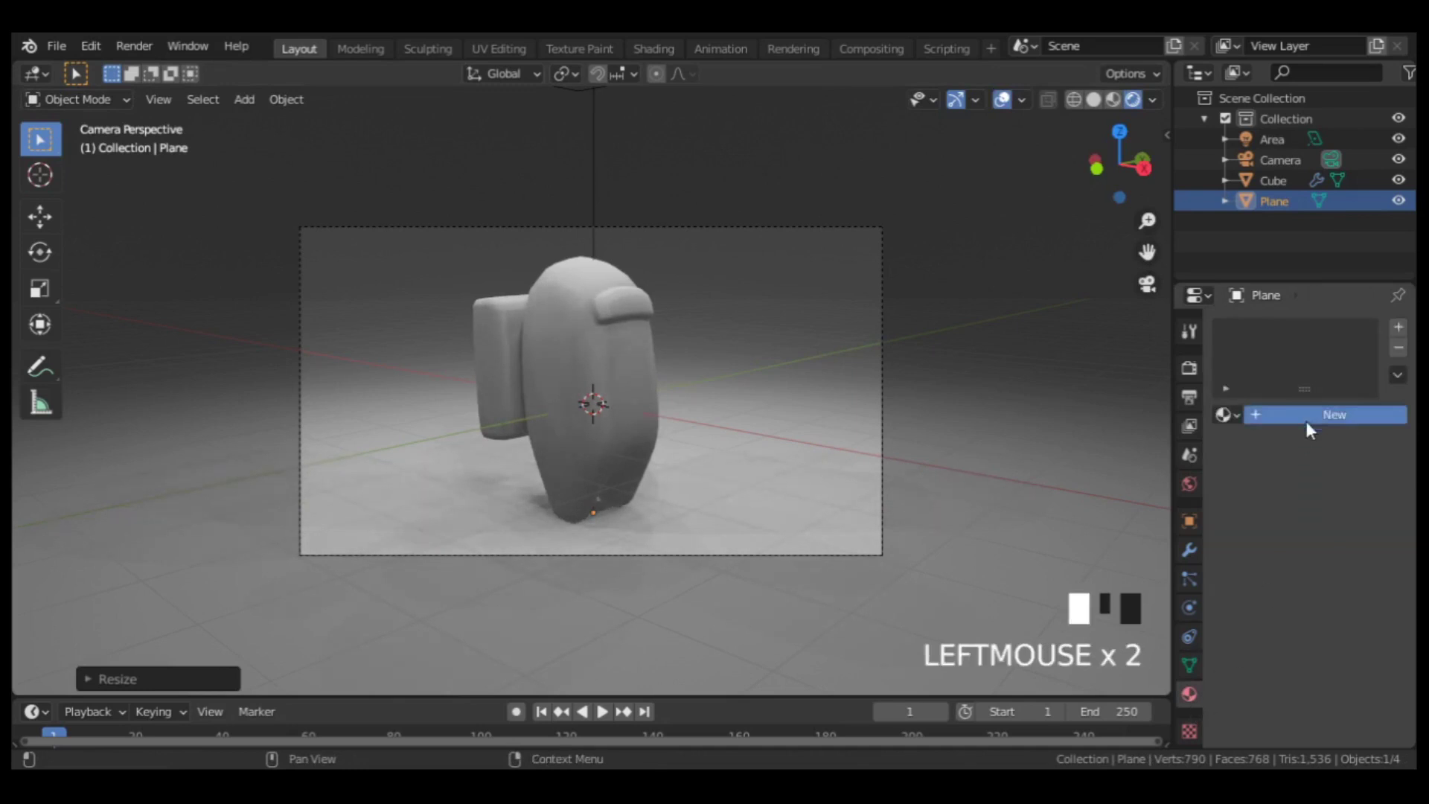
click(1341, 627)
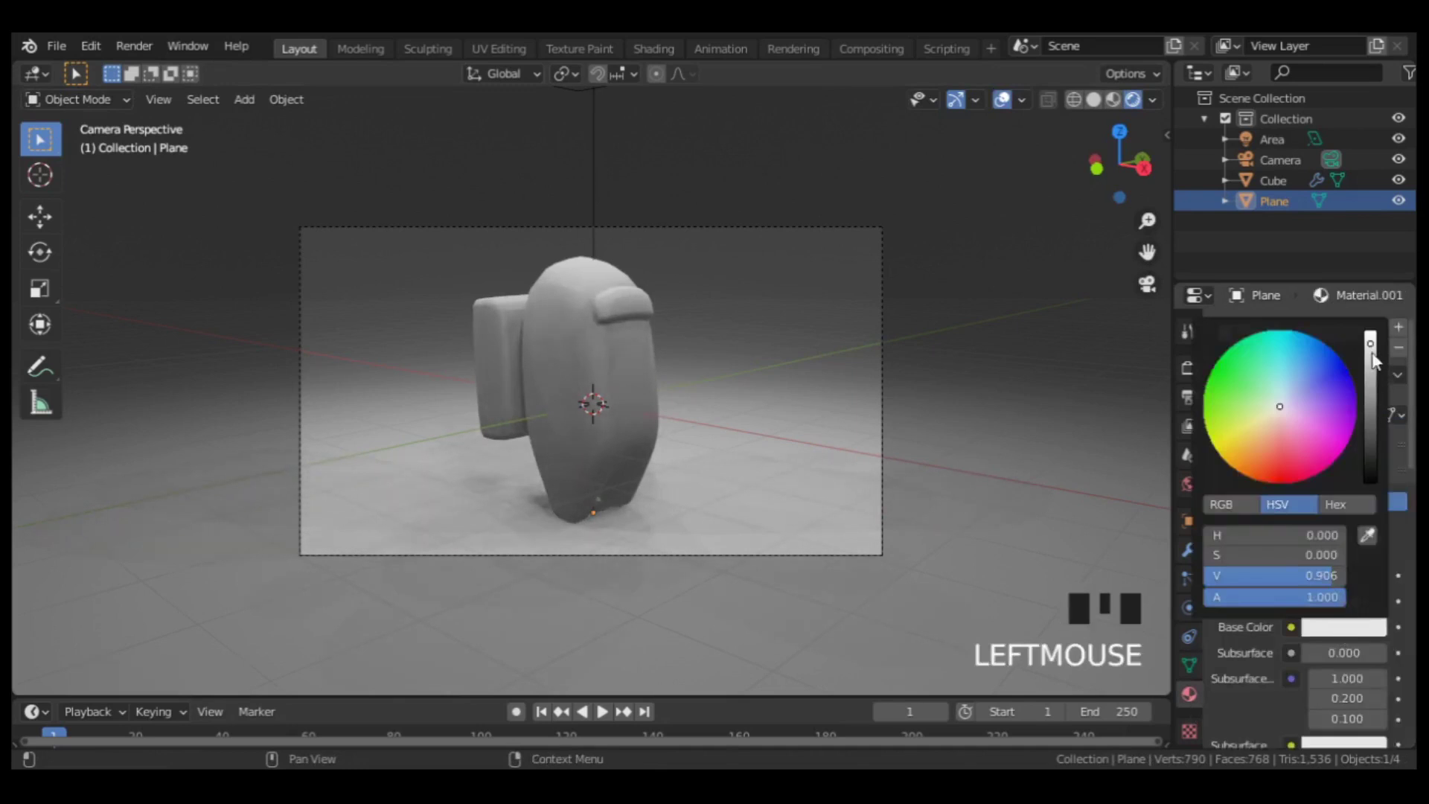
mouse_move(1372, 354)
mouse_down()
mouse_move(1371, 388)
mouse_move(1372, 375)
mouse_up()
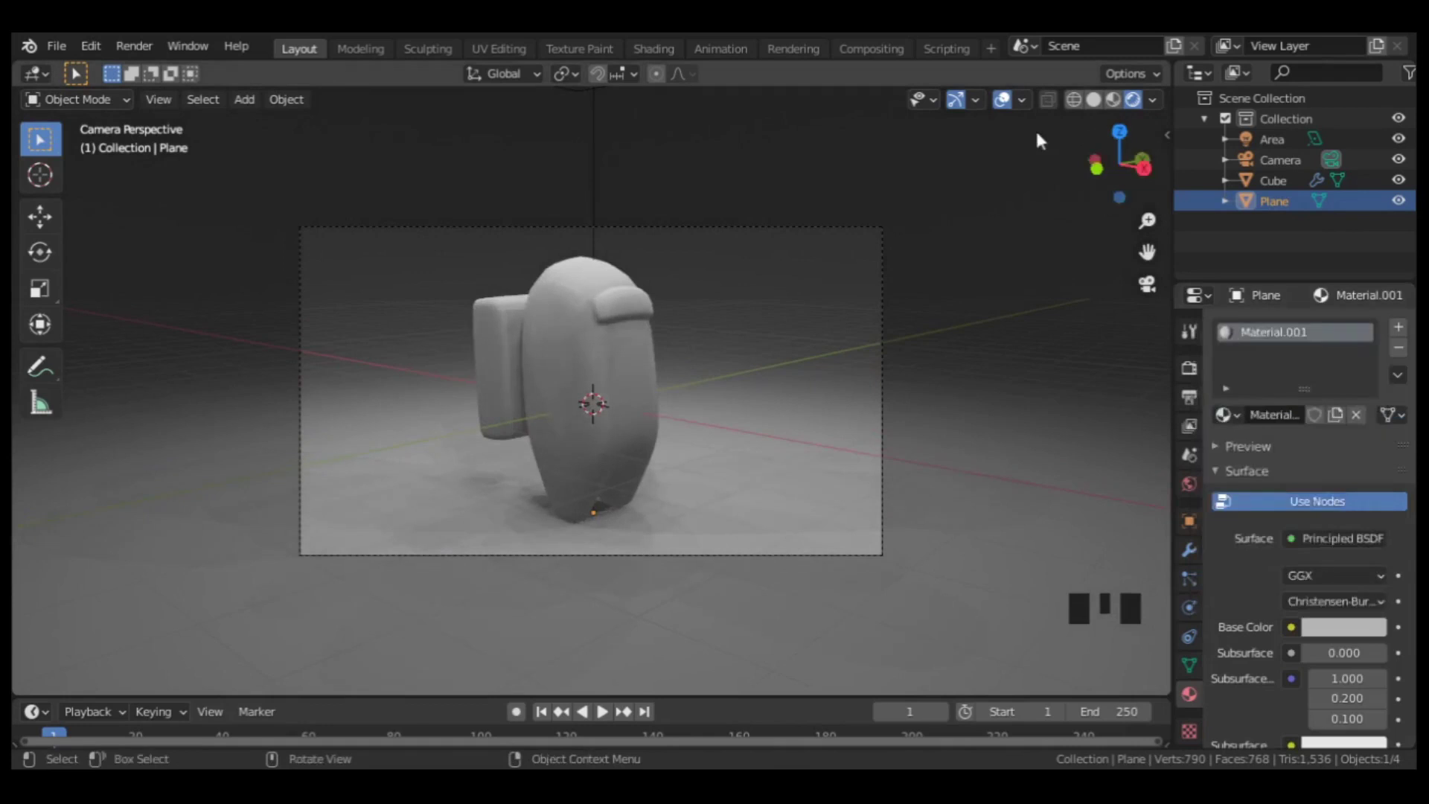
Step: Select the character and set its material's roughness to 0
scroll(902, 361, up, 4)
click(601, 354)
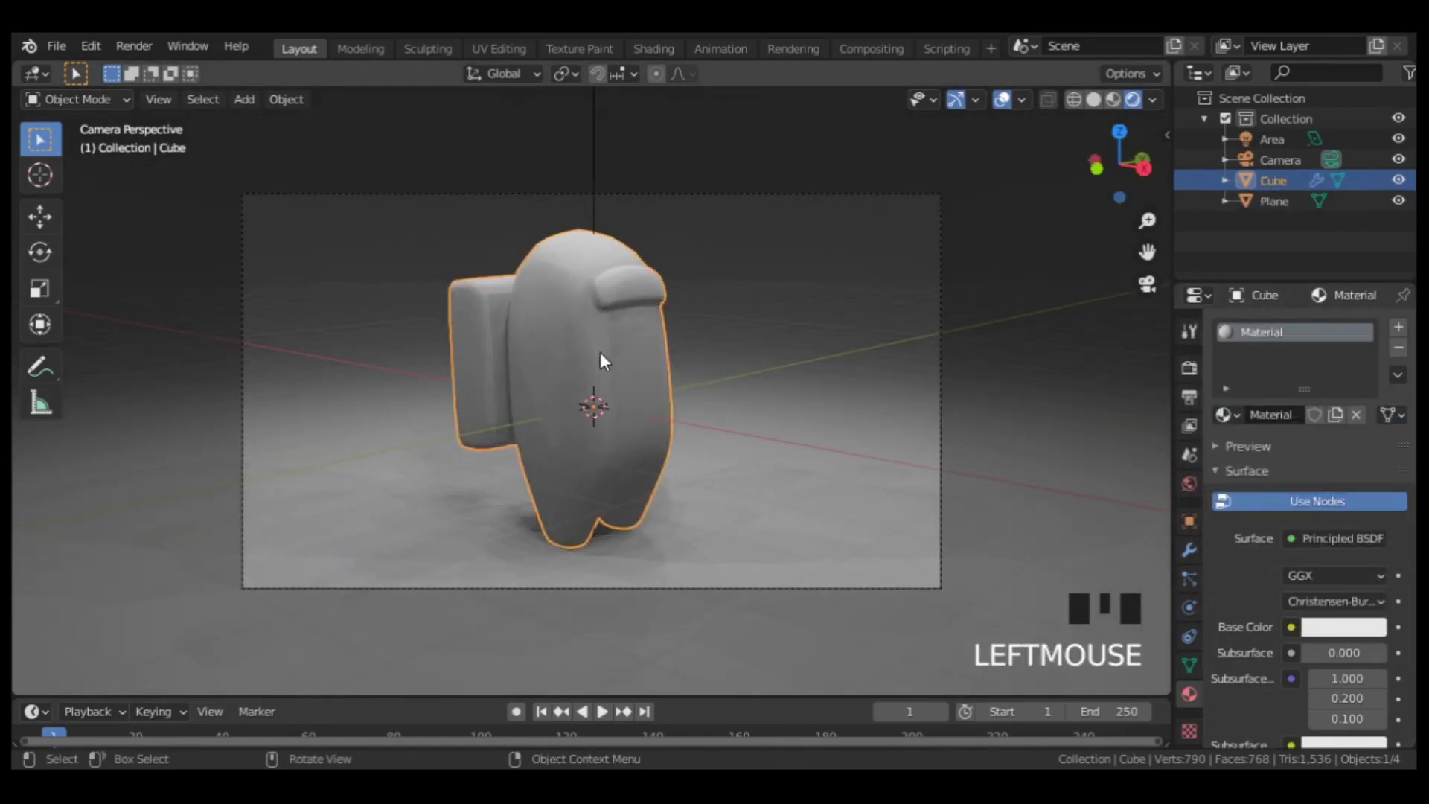
scroll(1248, 534, down, 8)
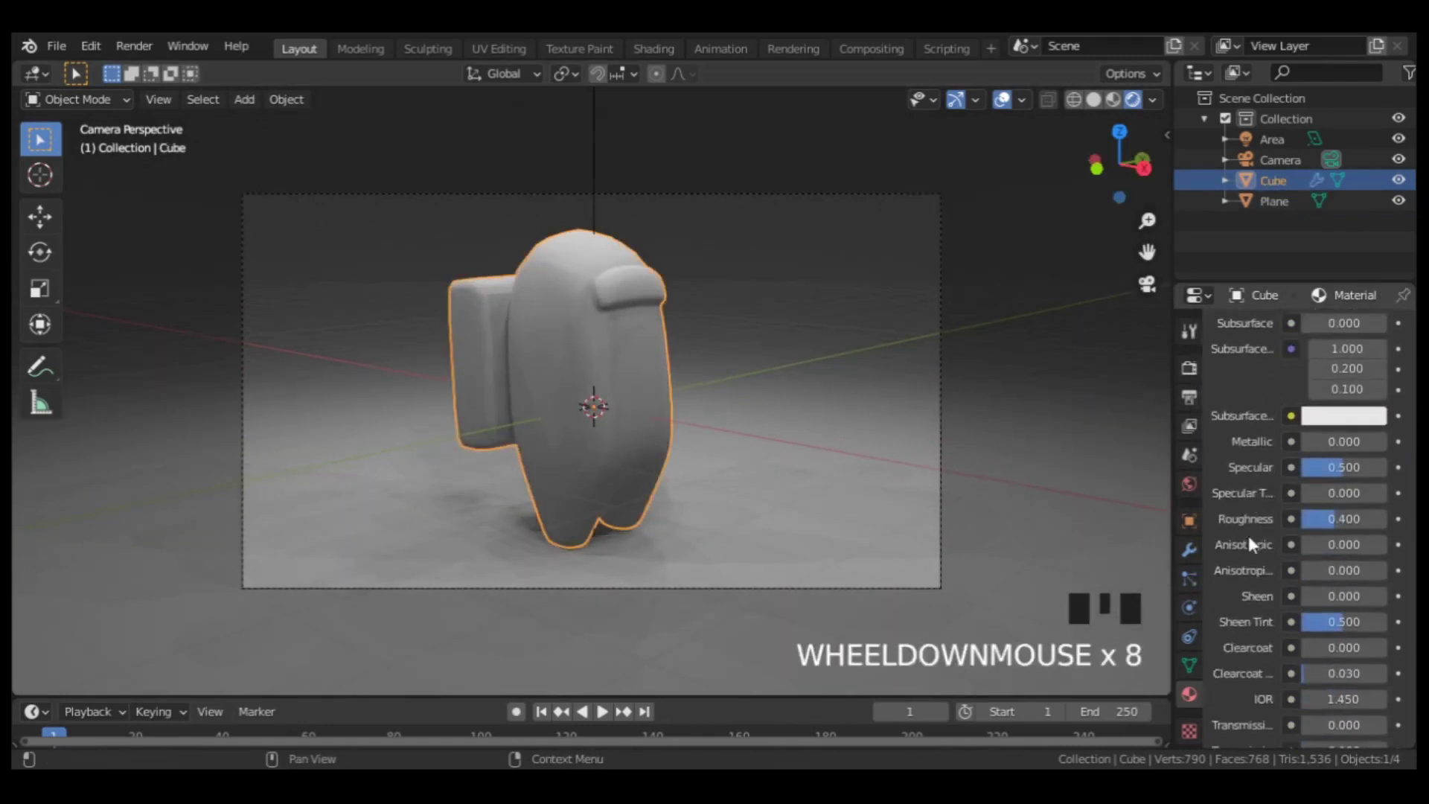
drag(1341, 519, 1295, 519)
Step: Enter Edit Mode on the character and select all the faces of the visor, including its outer rim, in face select mode
scroll(849, 422, up, 3)
key(Tab)
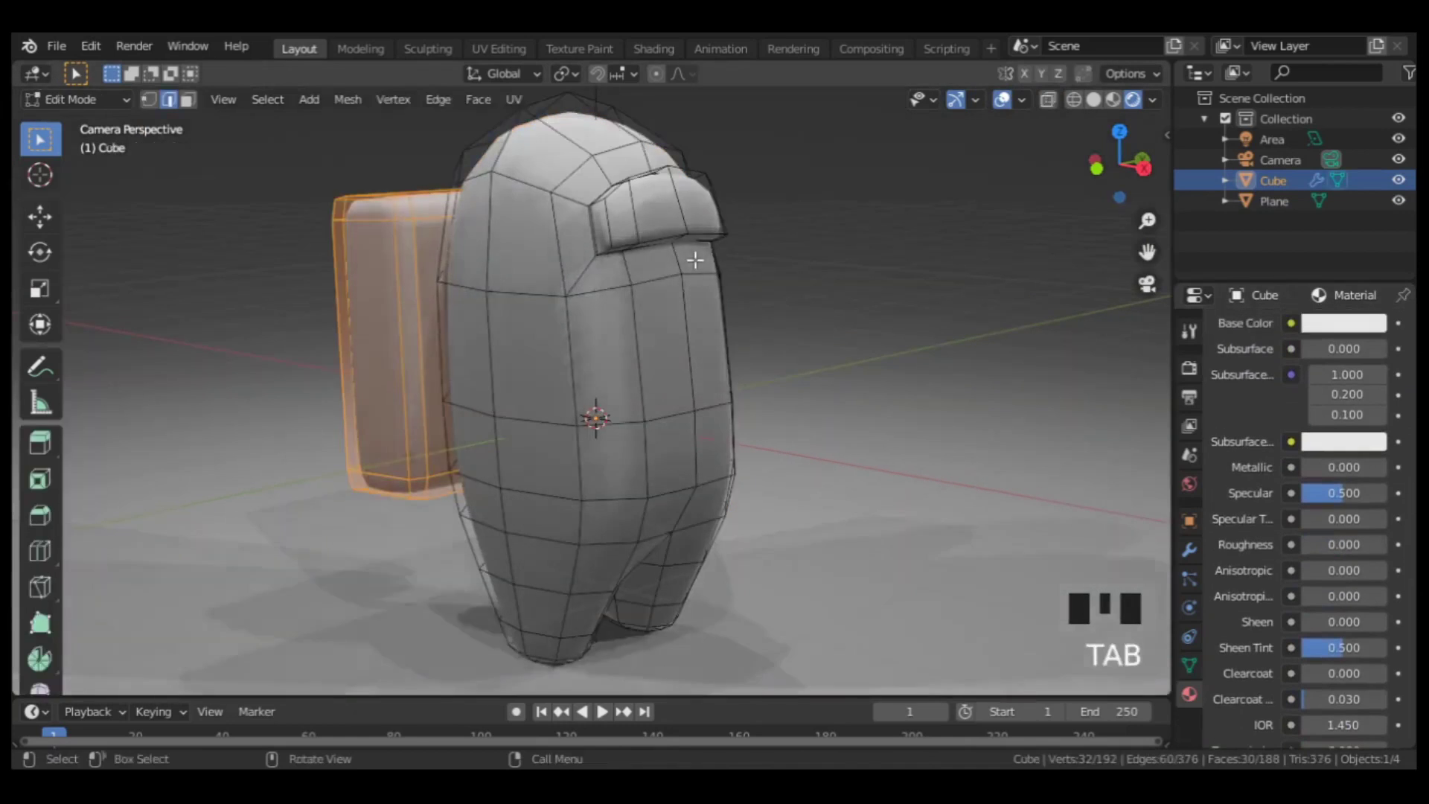
middle_drag(689, 233, 626, 278)
scroll(626, 277, up, 4)
key(3)
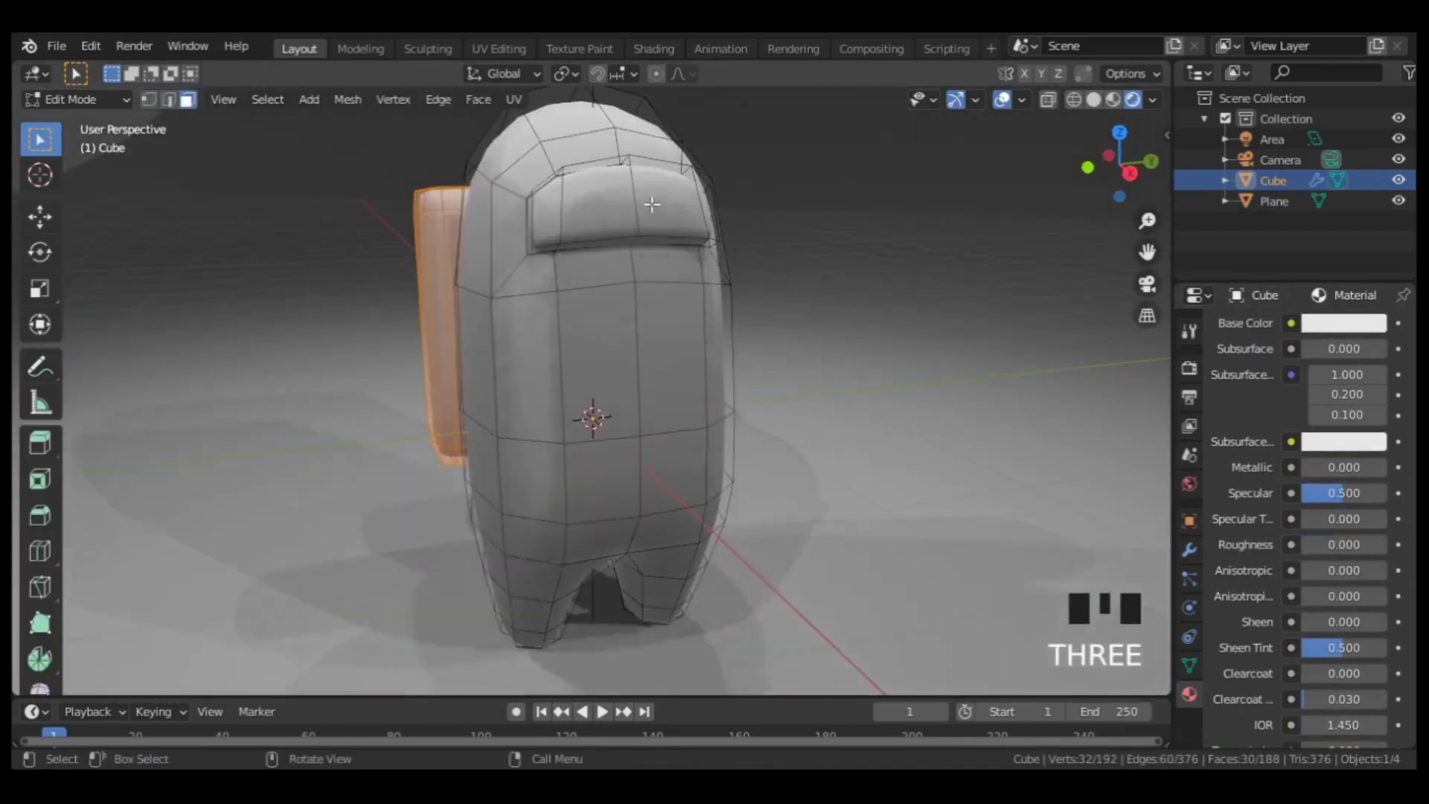
click(622, 206)
key(ctrl+KP_Add)
key(ctrl+KP_Add)
key(ctrl+KP_Add)
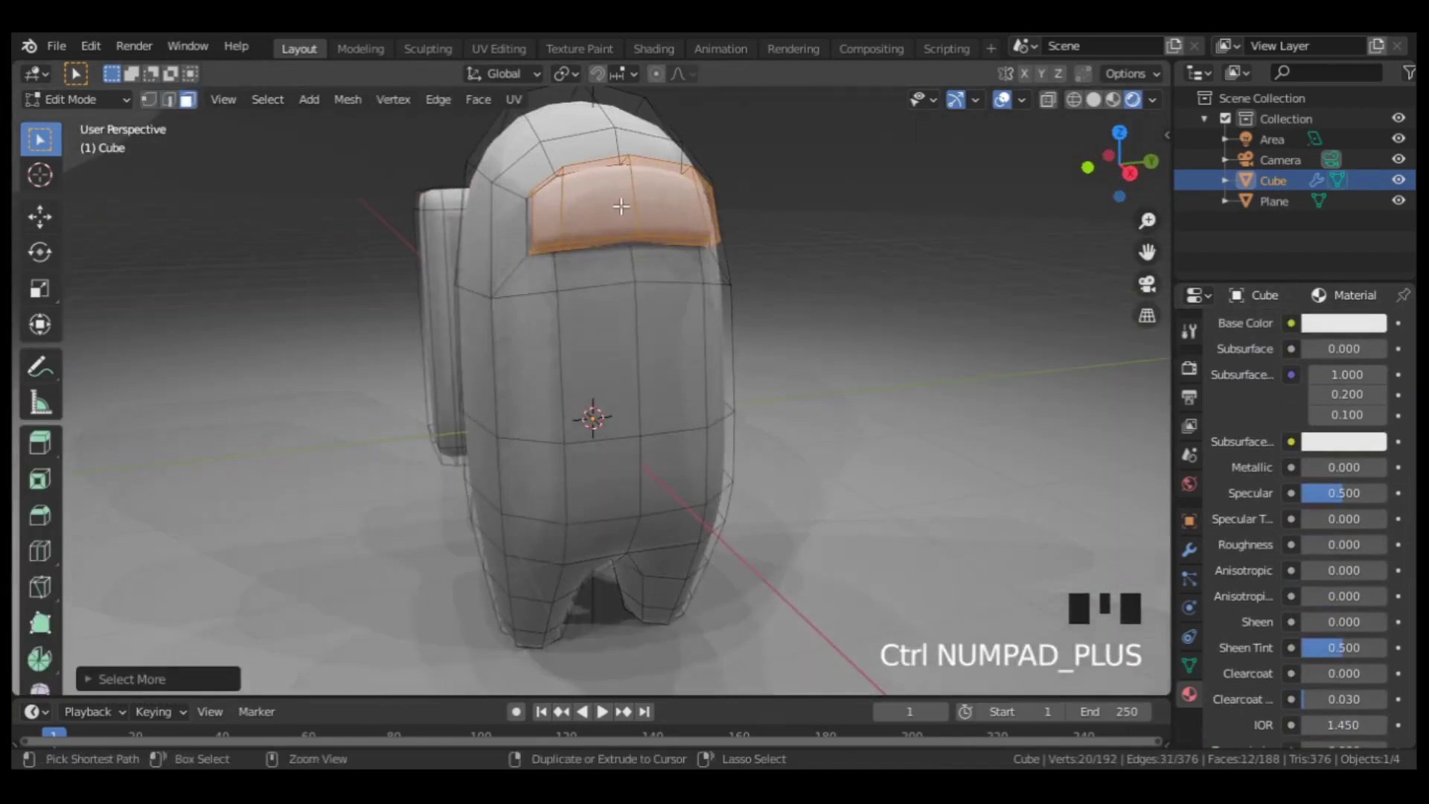
key(ctrl+KP_Subtract)
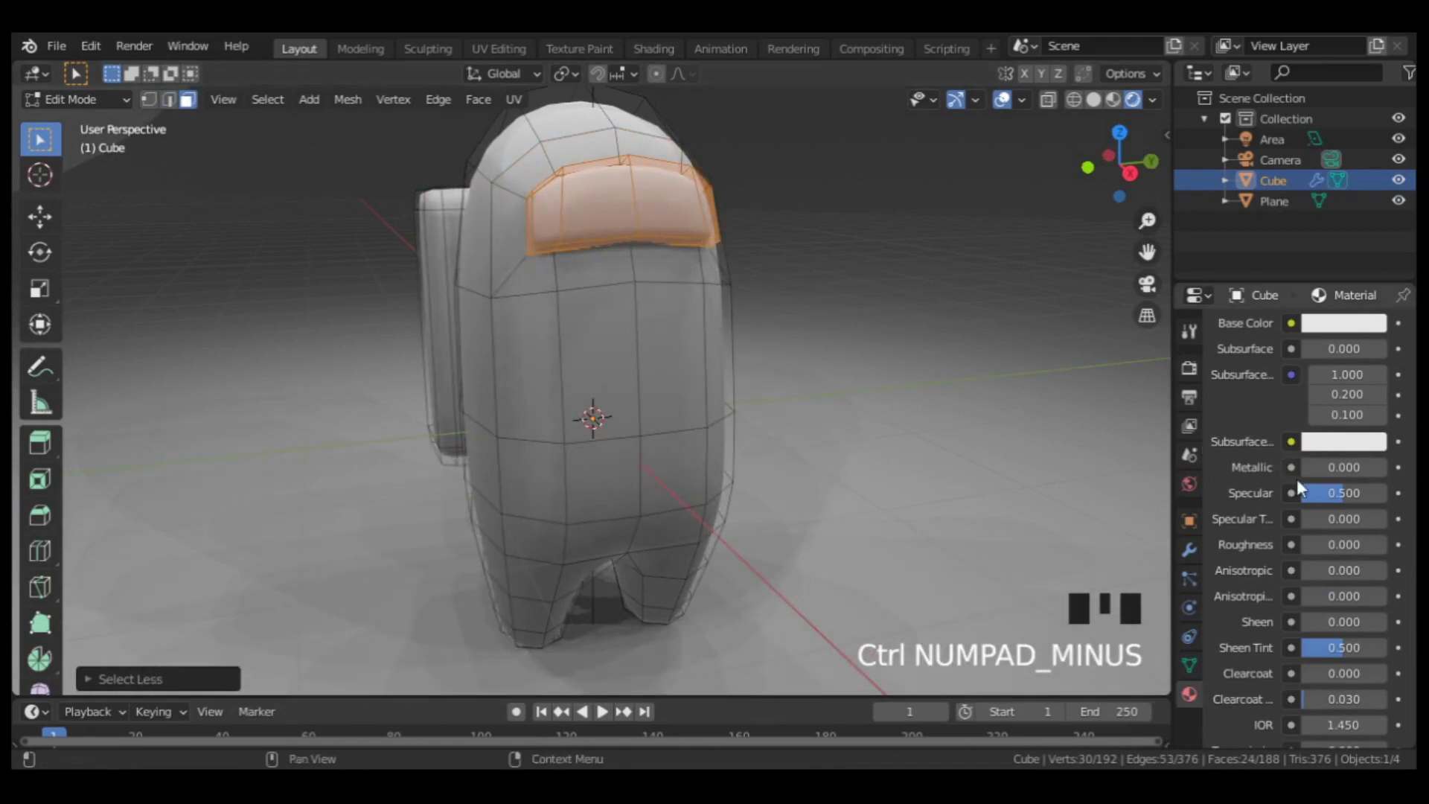
Step: Add a second material slot with a new material, make its base color black, and assign it to the selected visor faces
scroll(1288, 478, up, 7)
click(1399, 329)
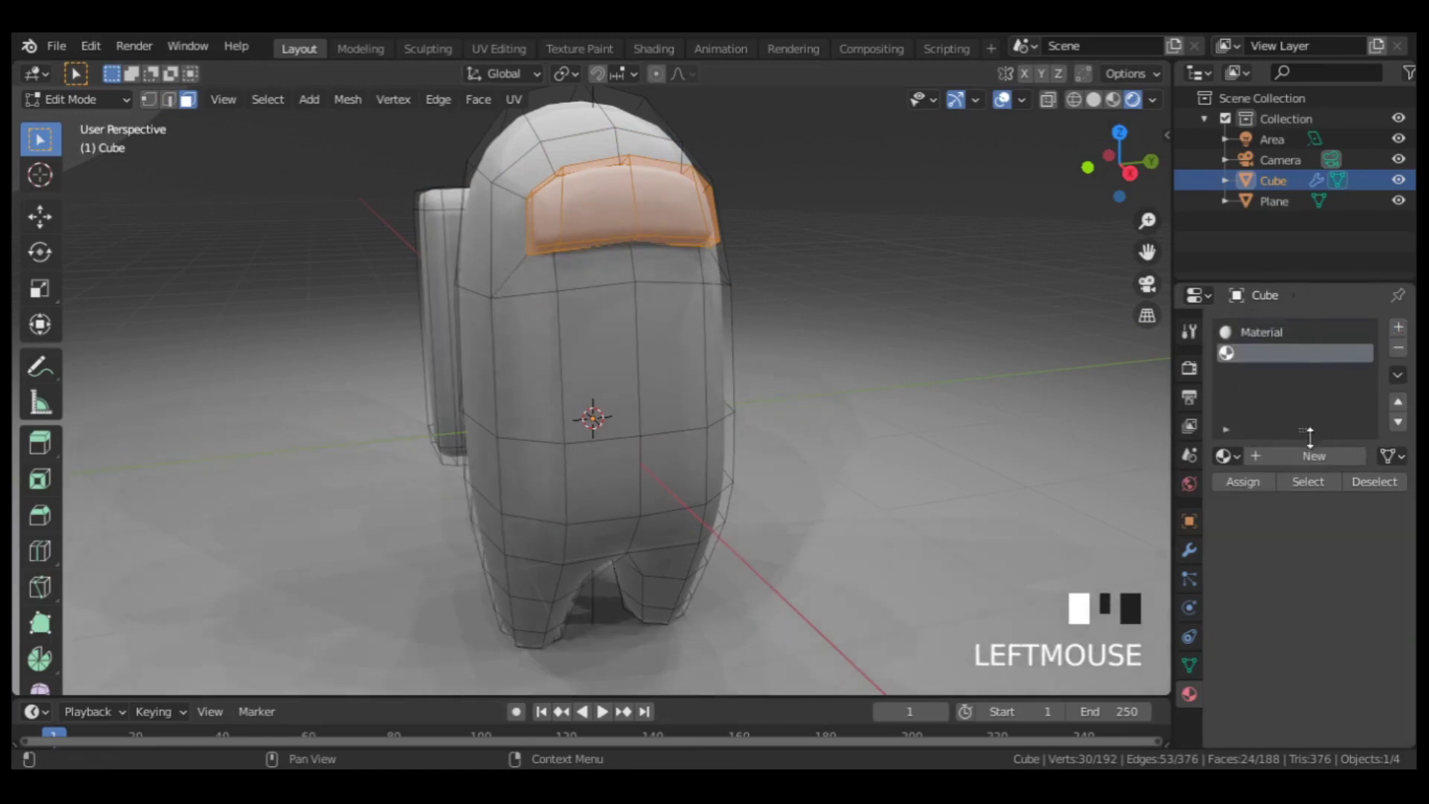
click(1308, 455)
click(1330, 696)
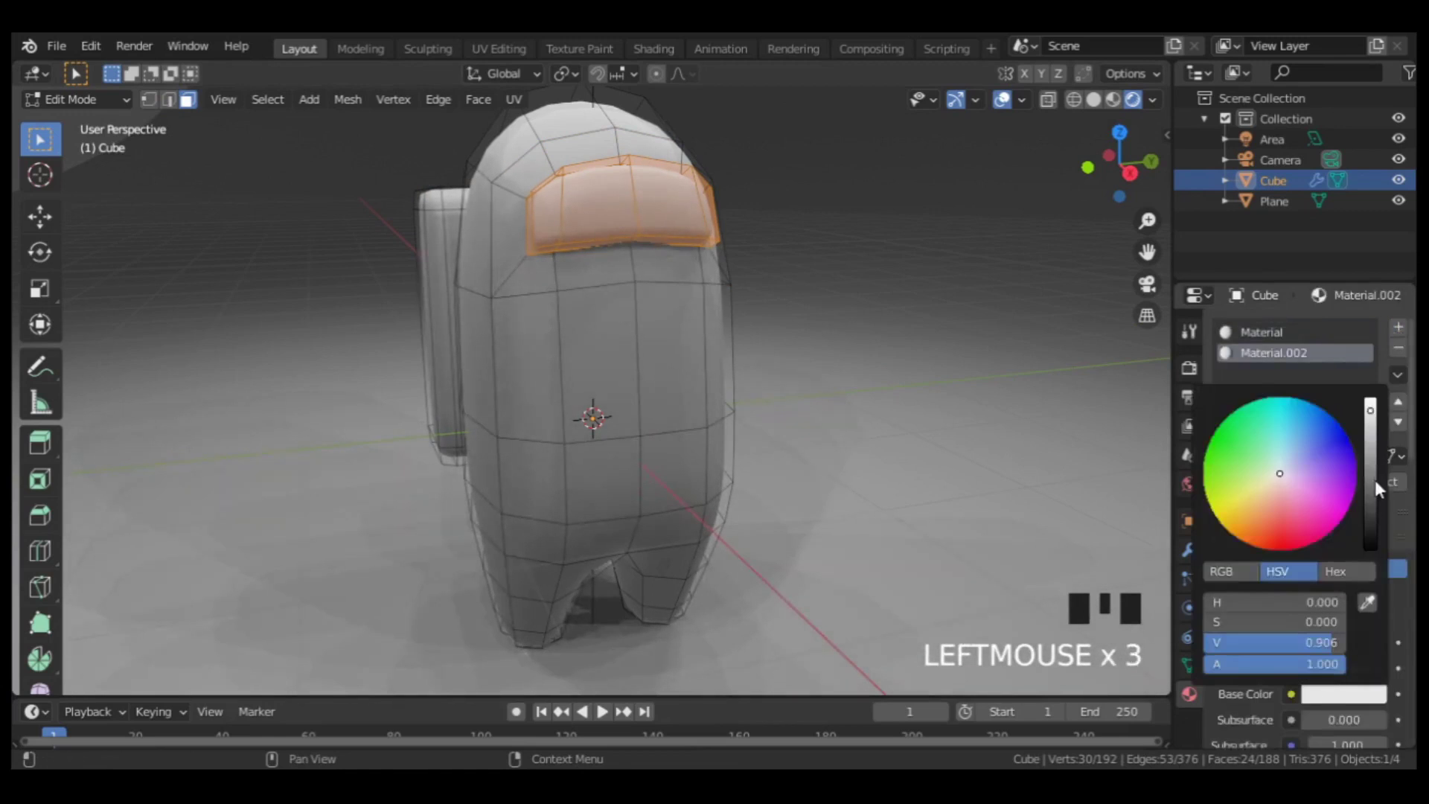
drag(1375, 467, 1376, 556)
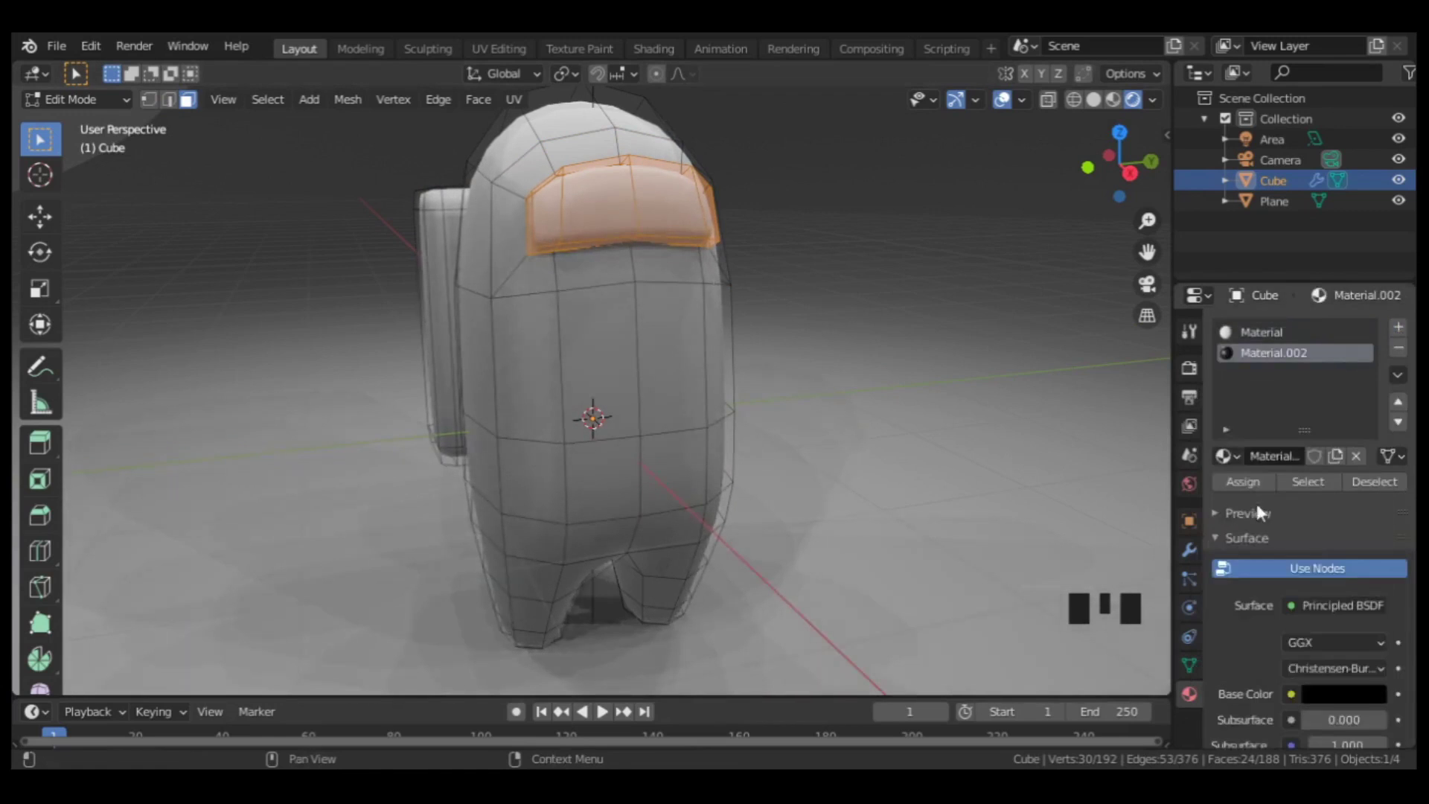
scroll(1303, 573, down, 6)
scroll(1284, 570, up, 5)
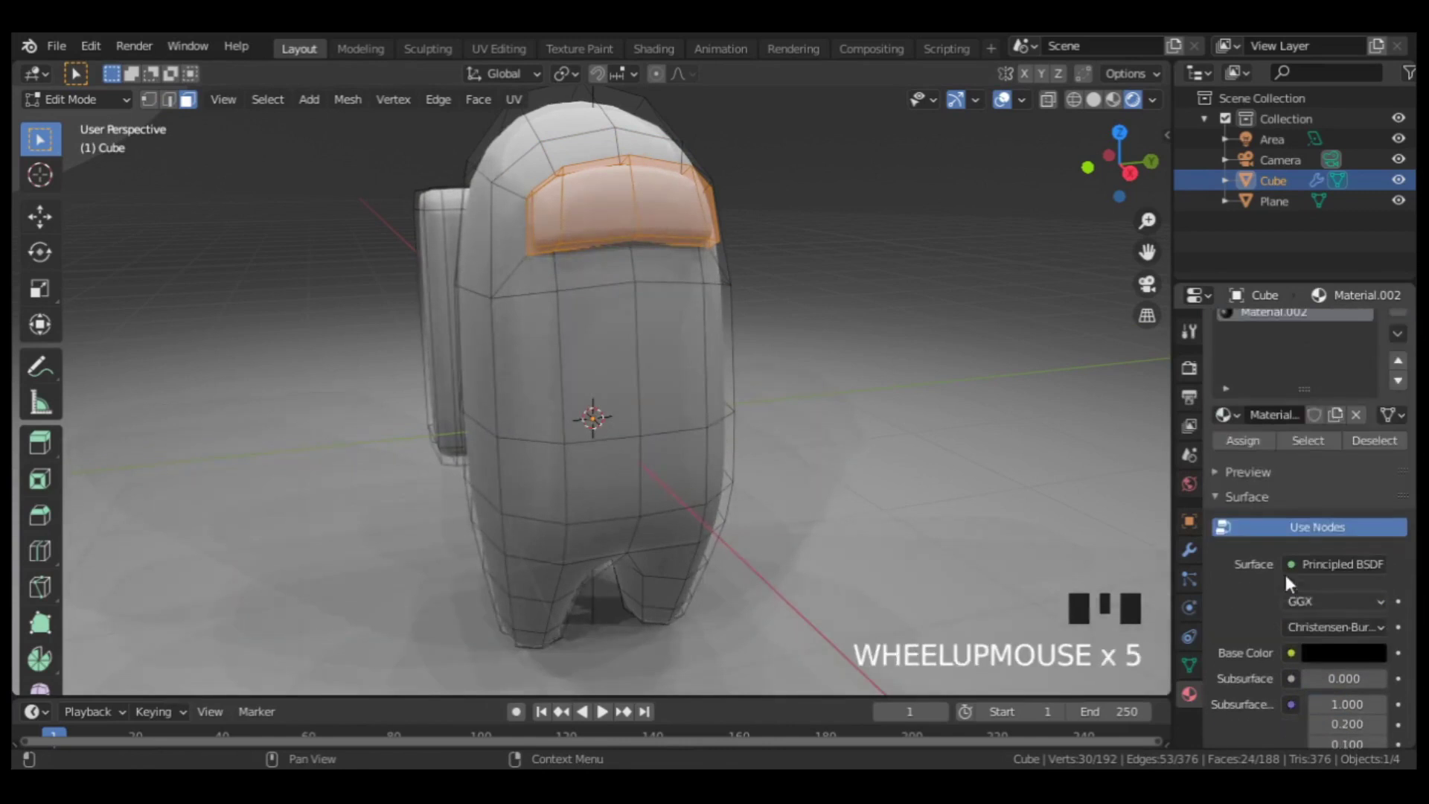
click(1244, 440)
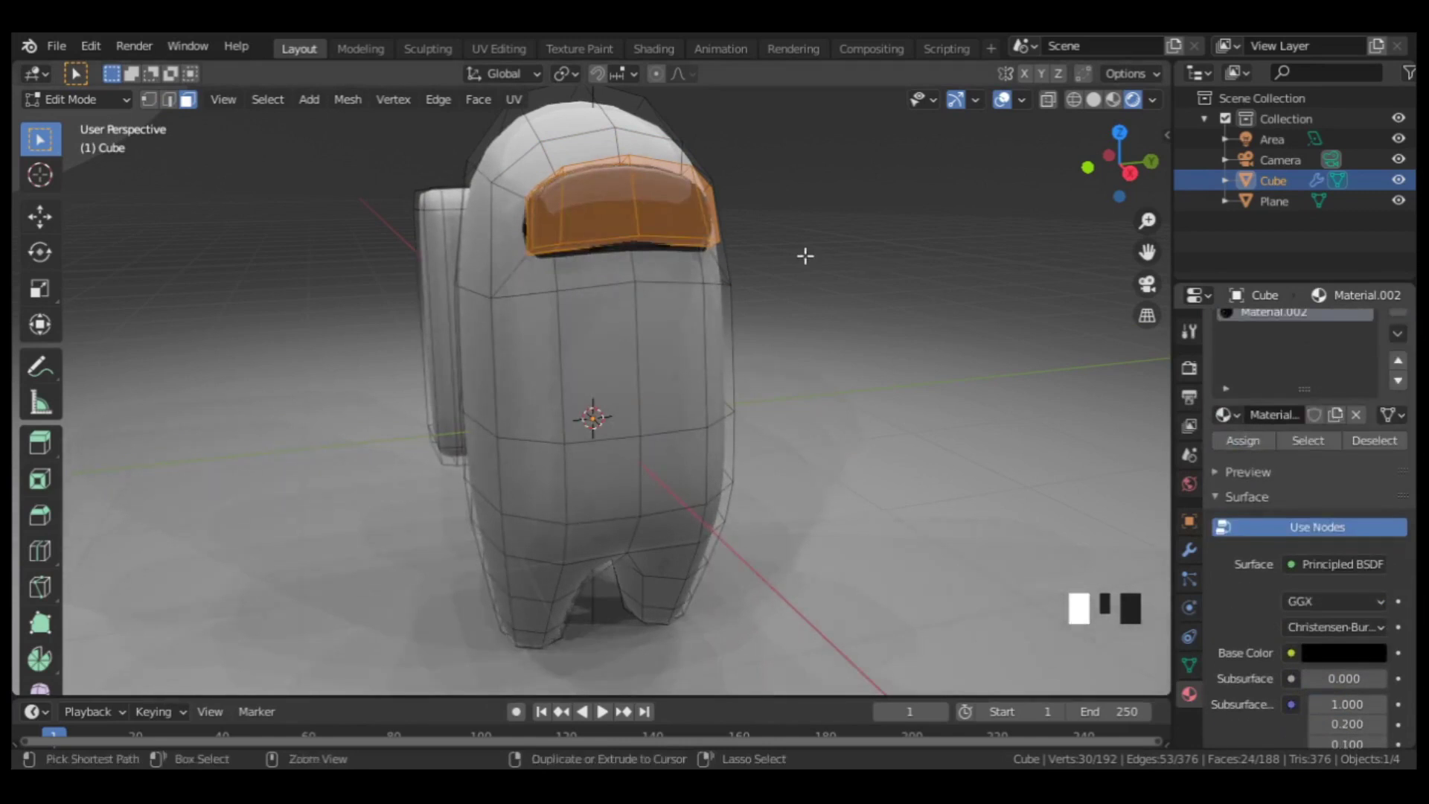
Step: Shrink the selection to the visor's inner faces and assign them a new material in a third slot
key(ctrl+KP_Subtract)
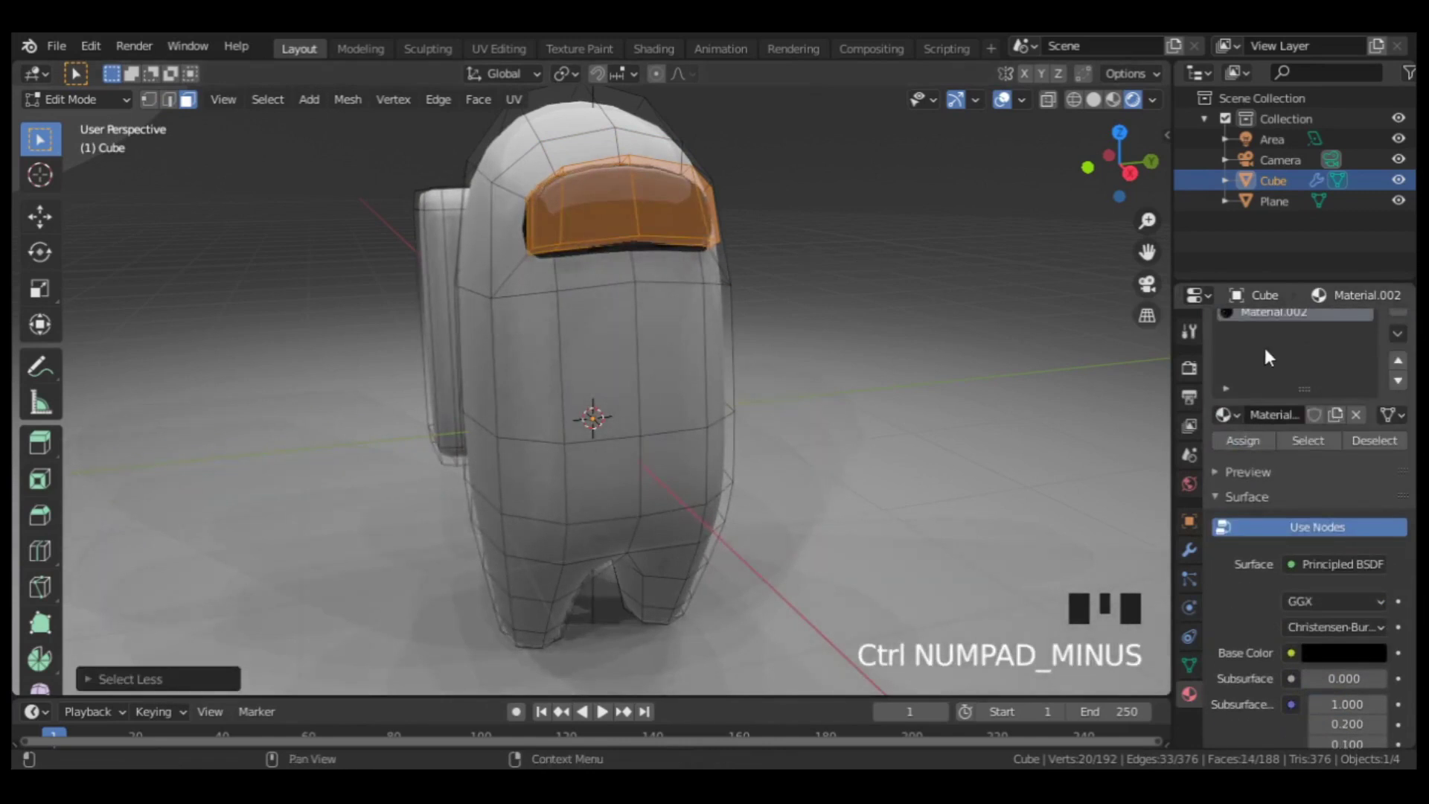
scroll(1283, 348, up, 1)
click(1399, 329)
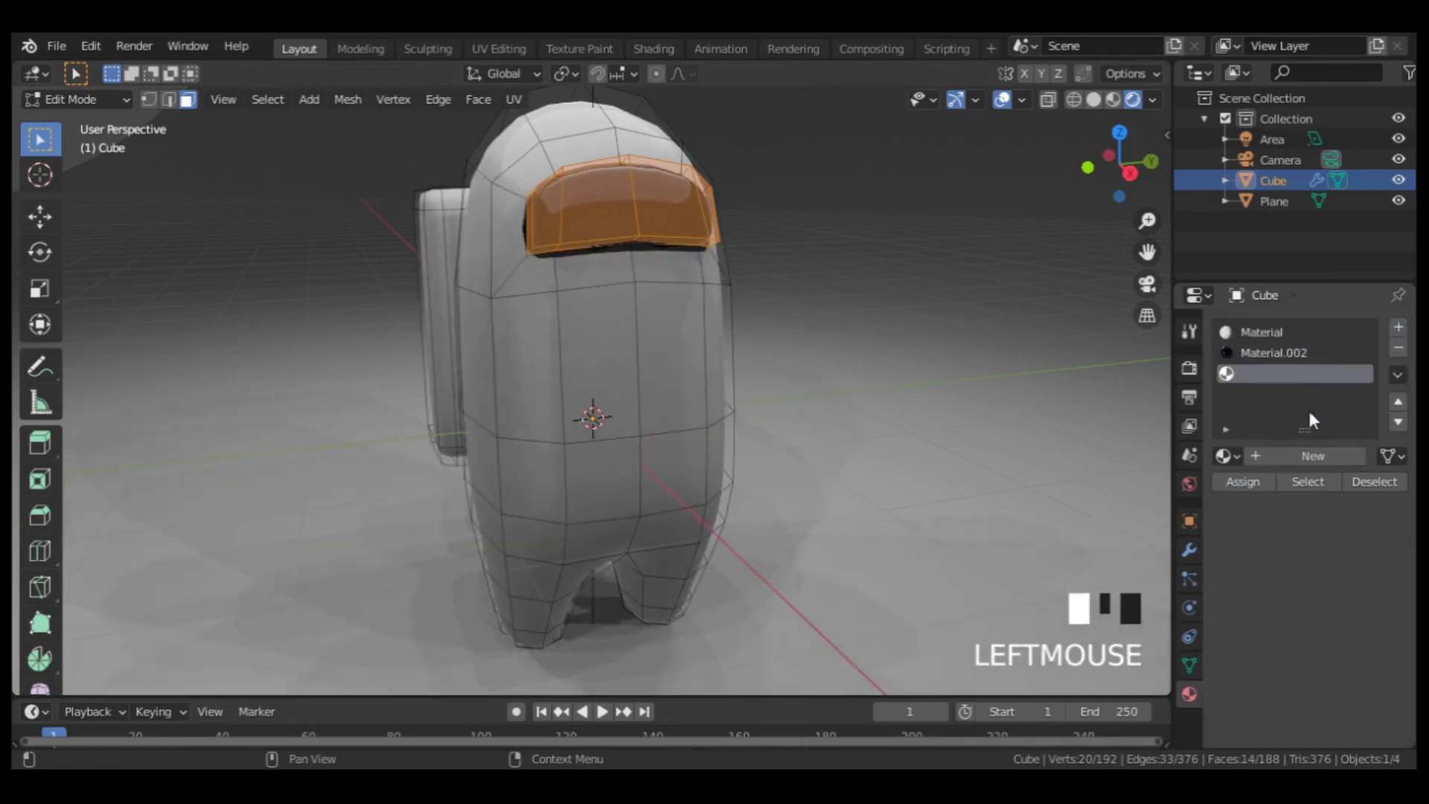
click(1297, 456)
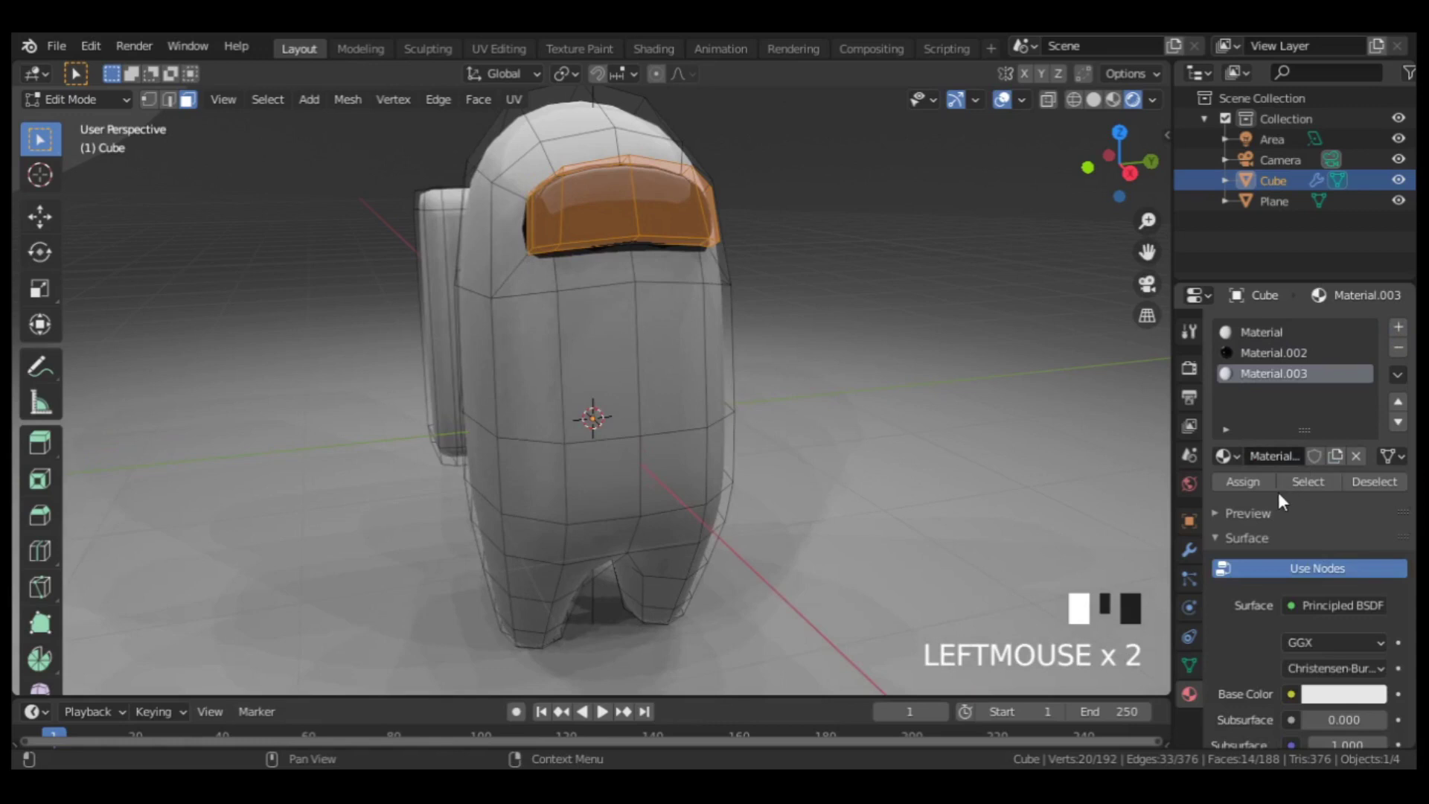
click(1263, 483)
Step: Set the inner visor material's base color to violet-blue and its roughness to 0
scroll(1279, 517, down, 3)
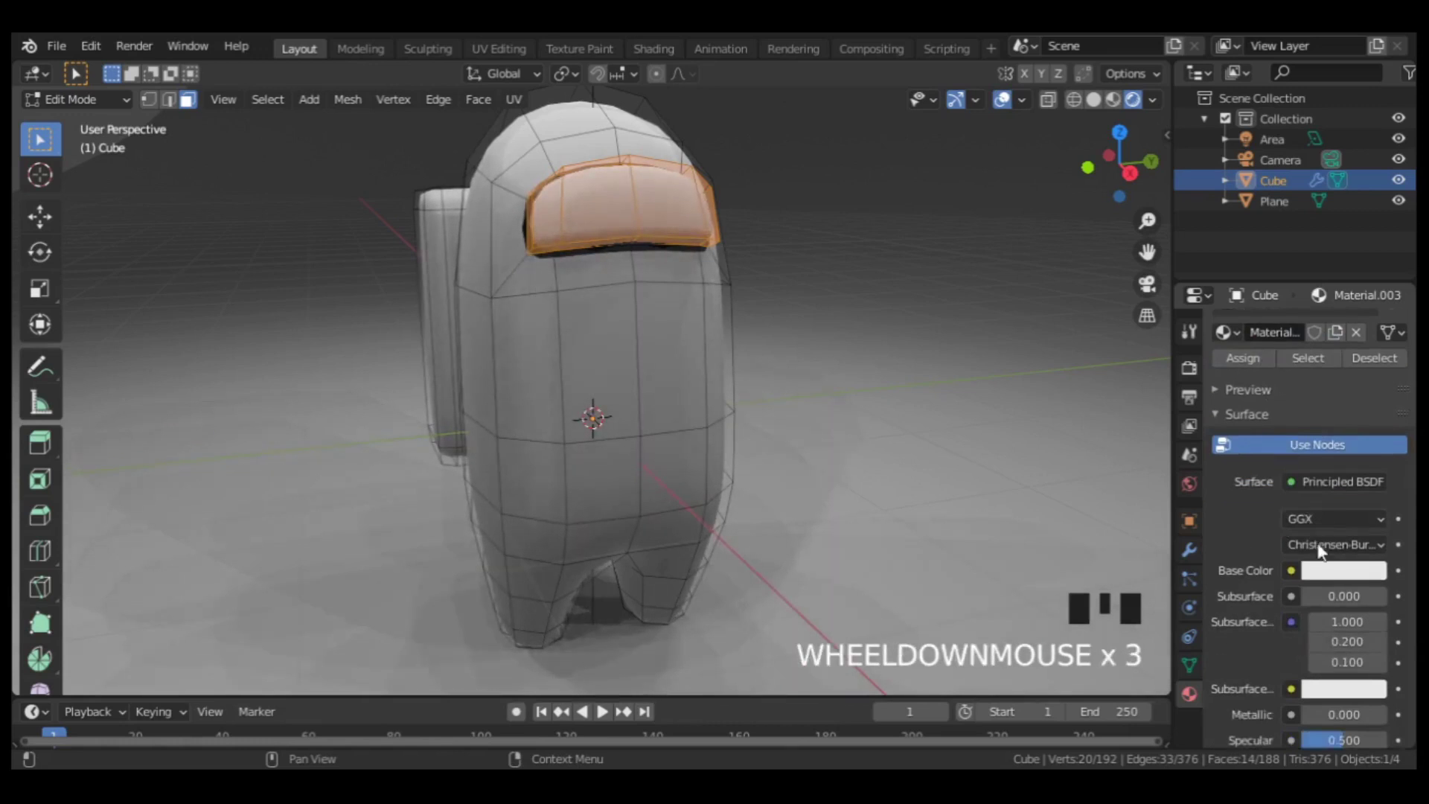
click(1317, 569)
drag(1287, 356, 1316, 370)
scroll(1277, 587, down, 7)
drag(1340, 503, 1299, 500)
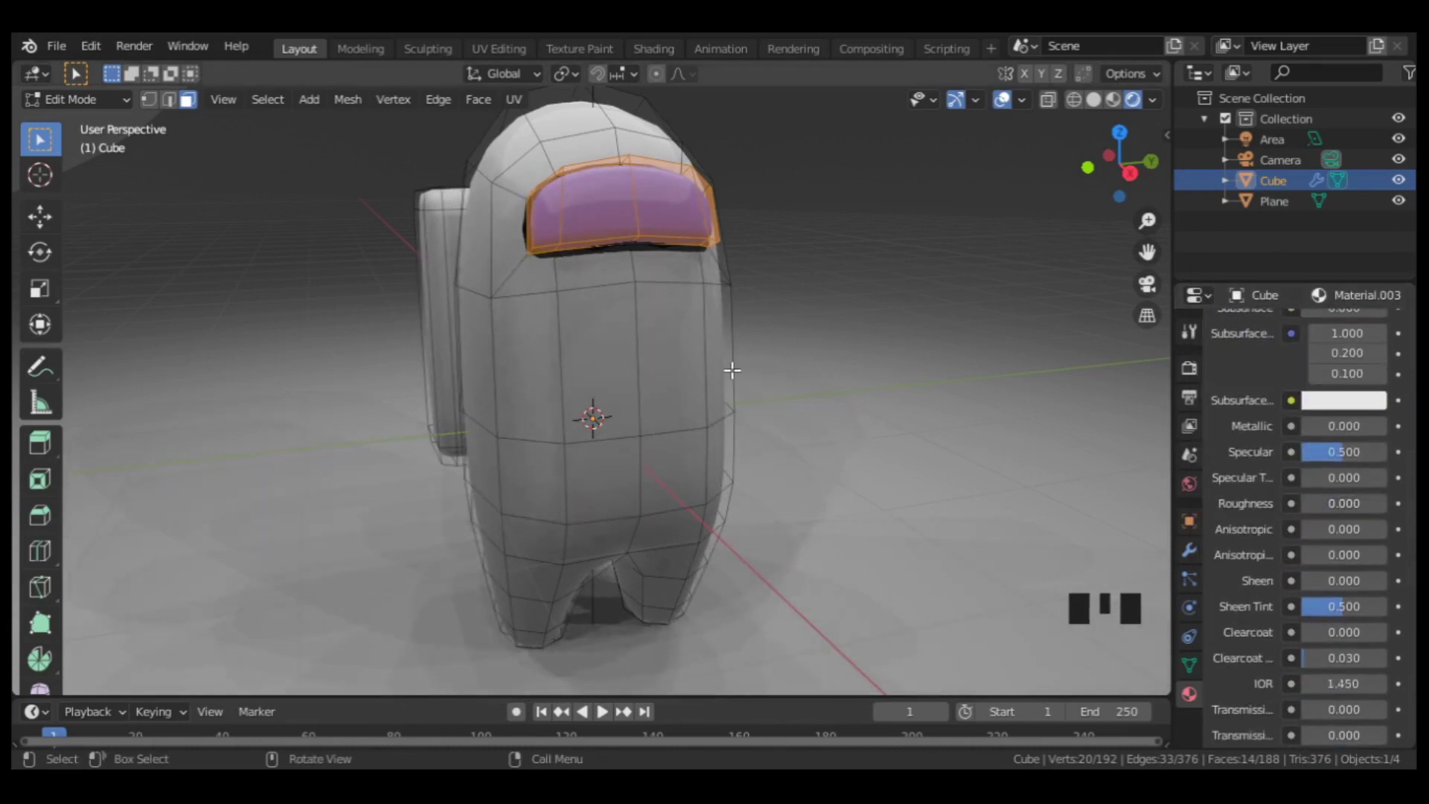
Step: Return to Object Mode, look through the camera, and hide the viewport overlays
key(Tab)
key(KP_0)
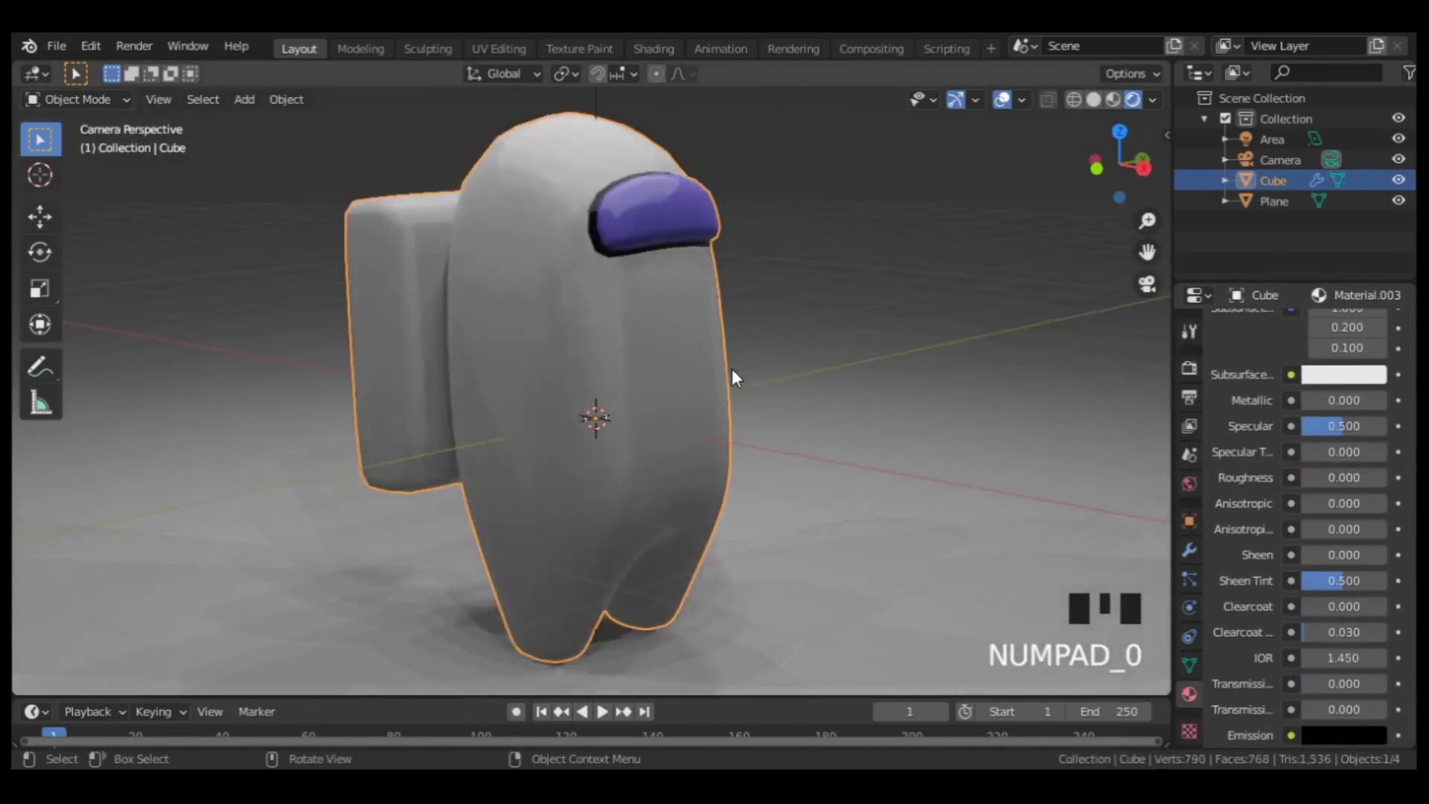
scroll(731, 369, down, 3)
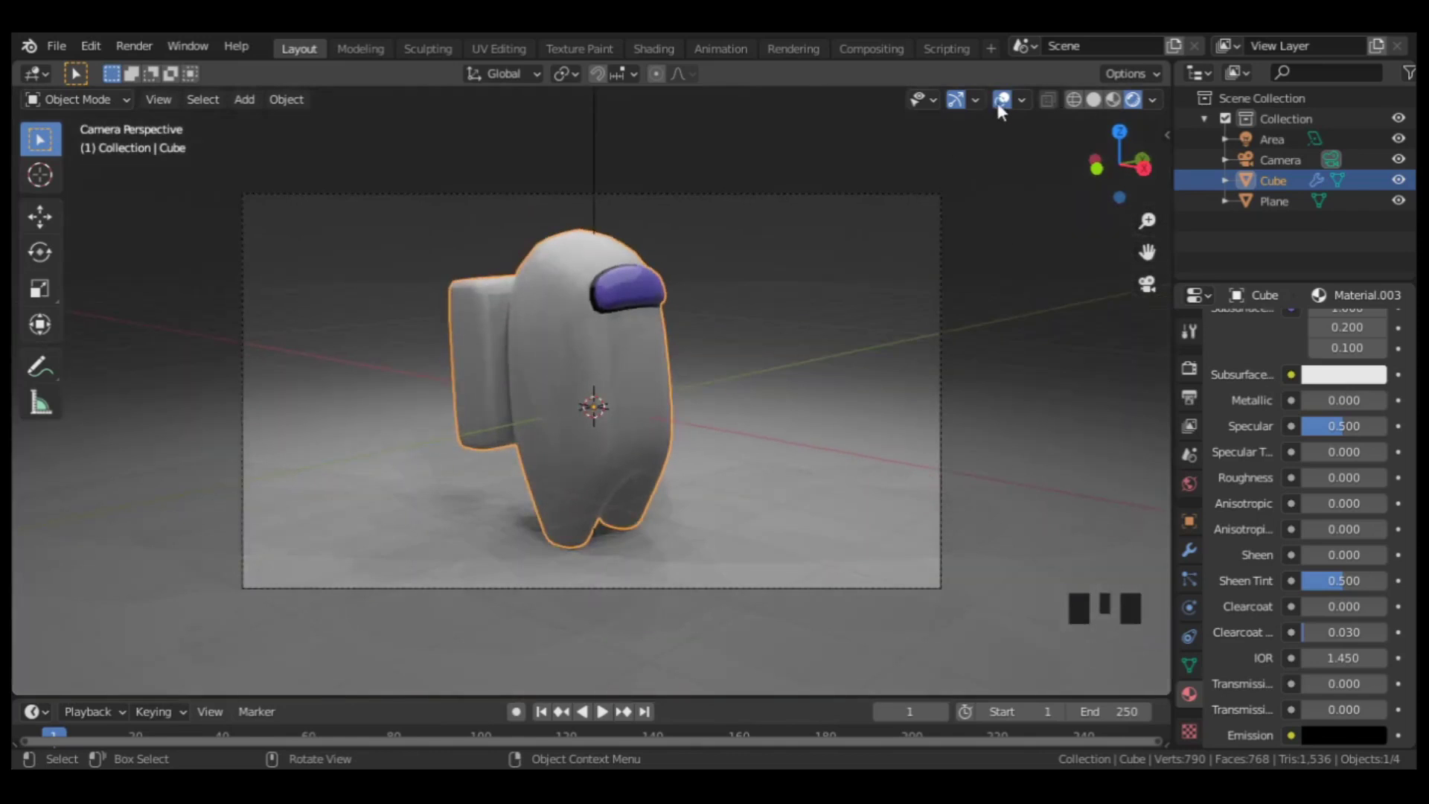
click(1000, 100)
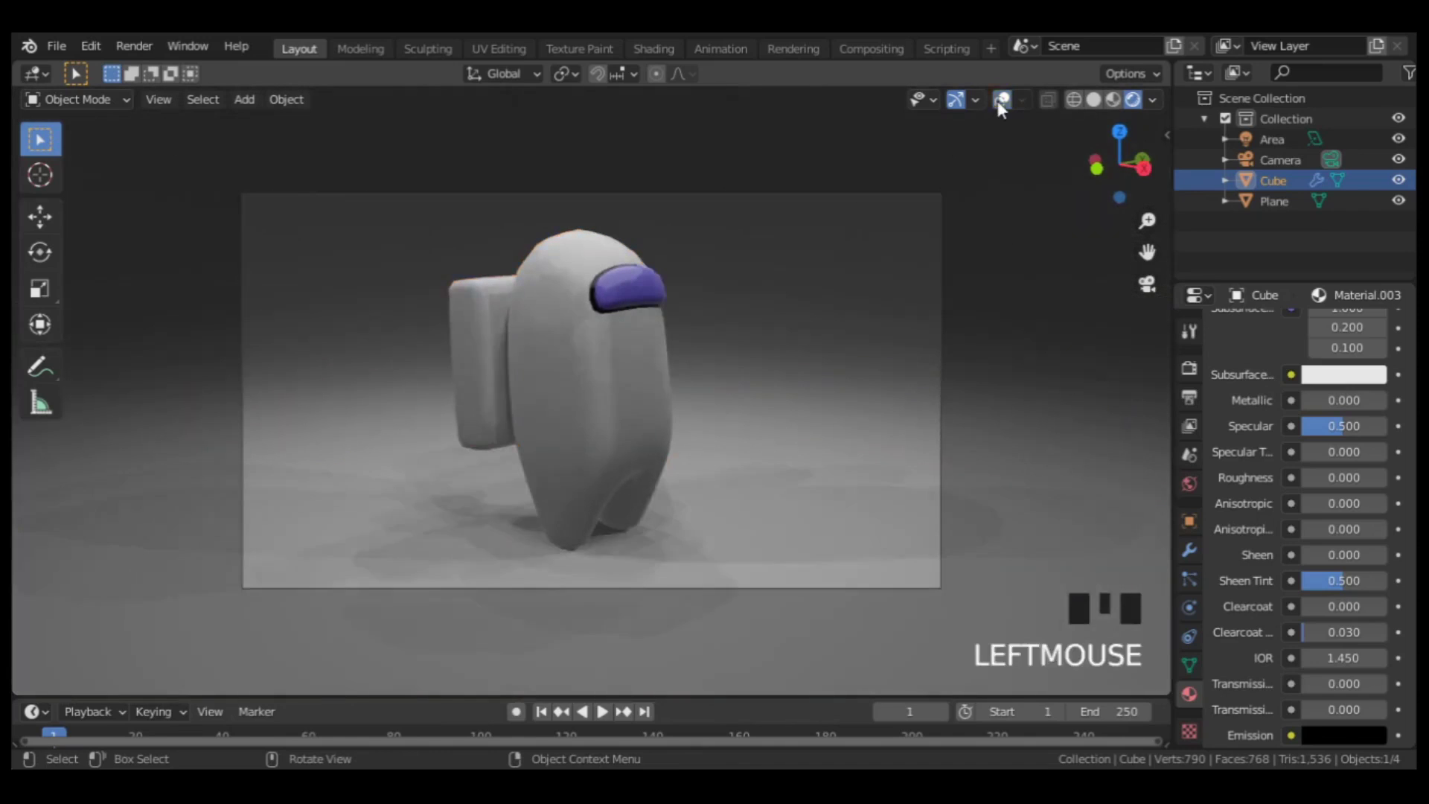
Step: Rotate the character slightly around the global Z axis so its visor turns more toward the camera
key(r)
key(z)
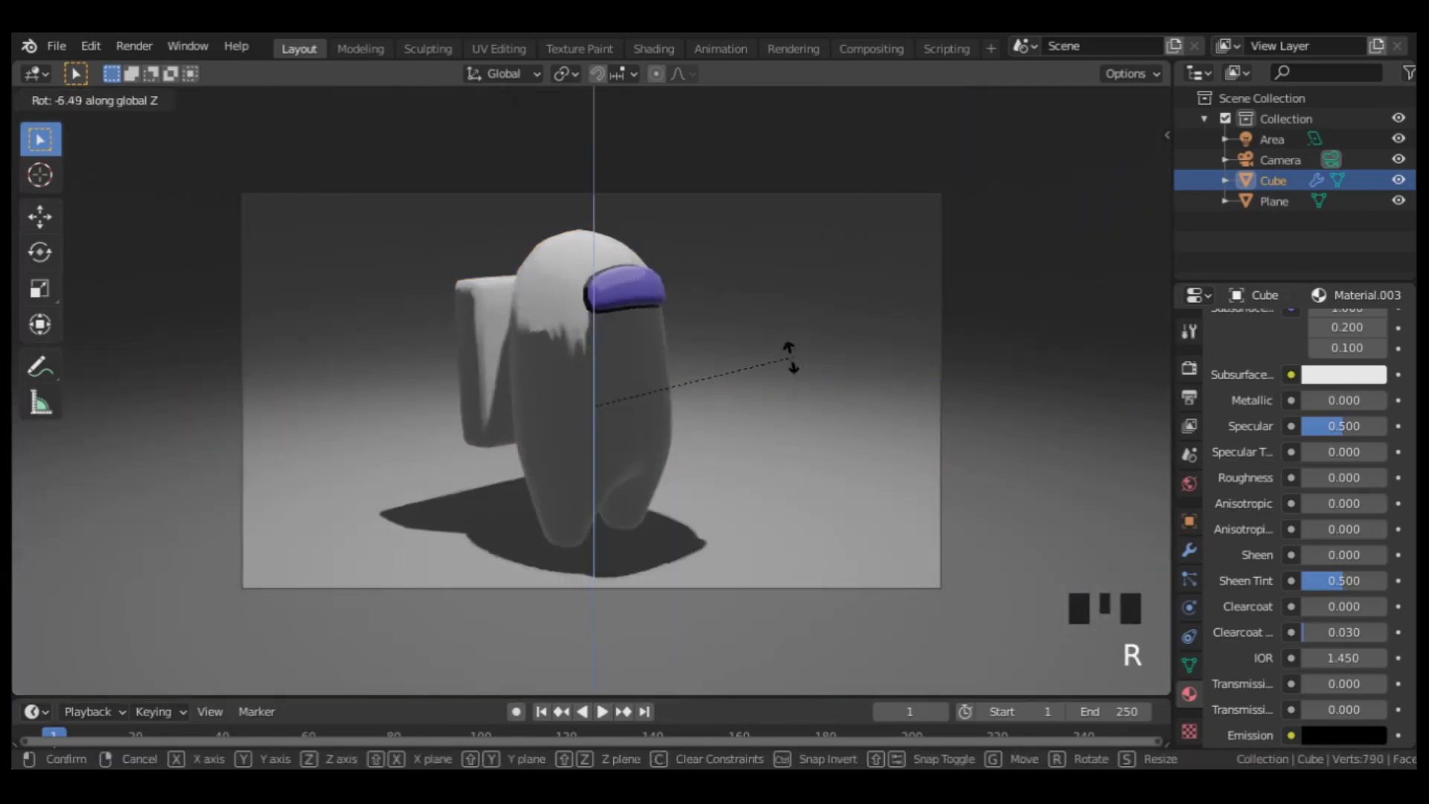
click(731, 372)
scroll(778, 343, up, 1)
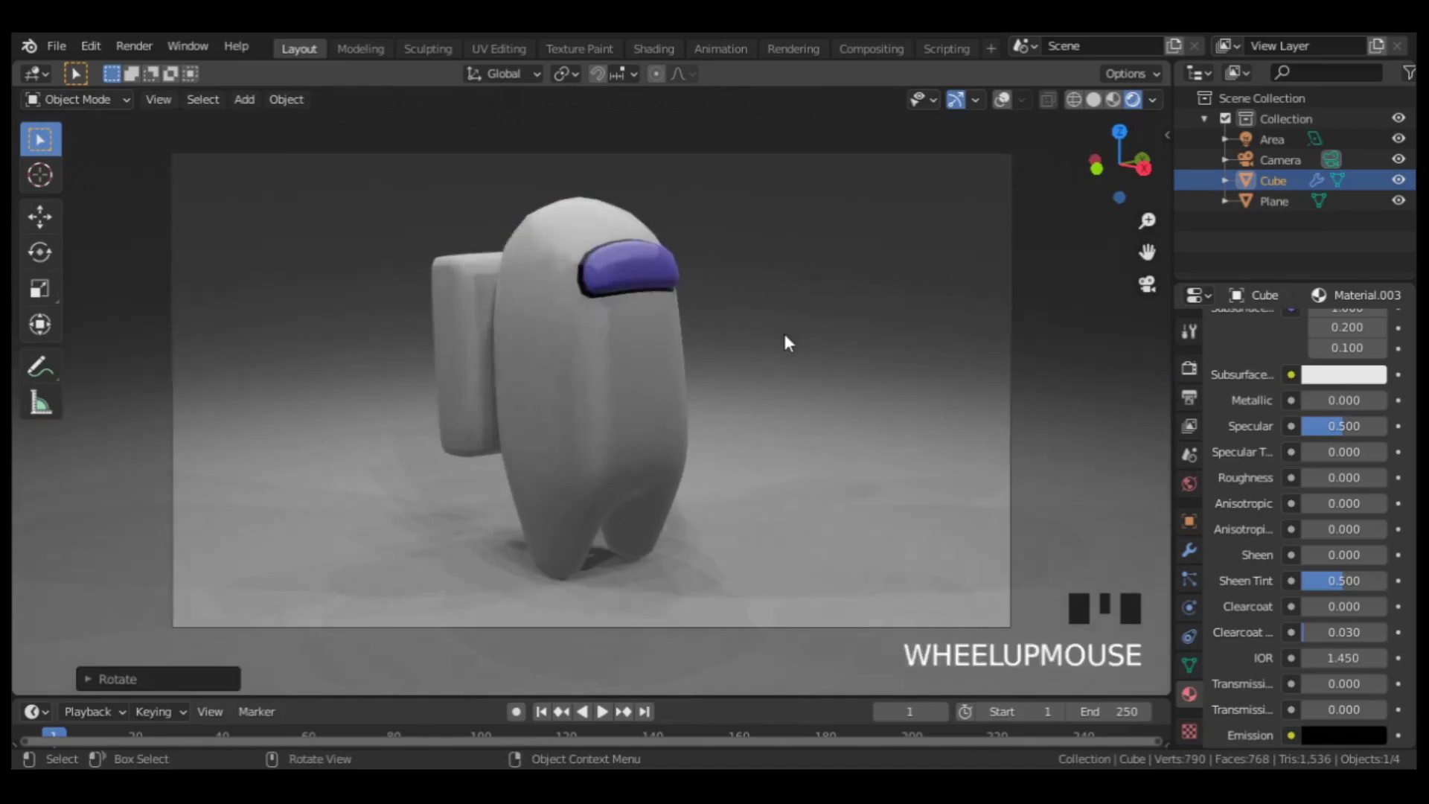
Step: Raise the character's Subdivision modifier viewport level to 2
scroll(1225, 348, up, 5)
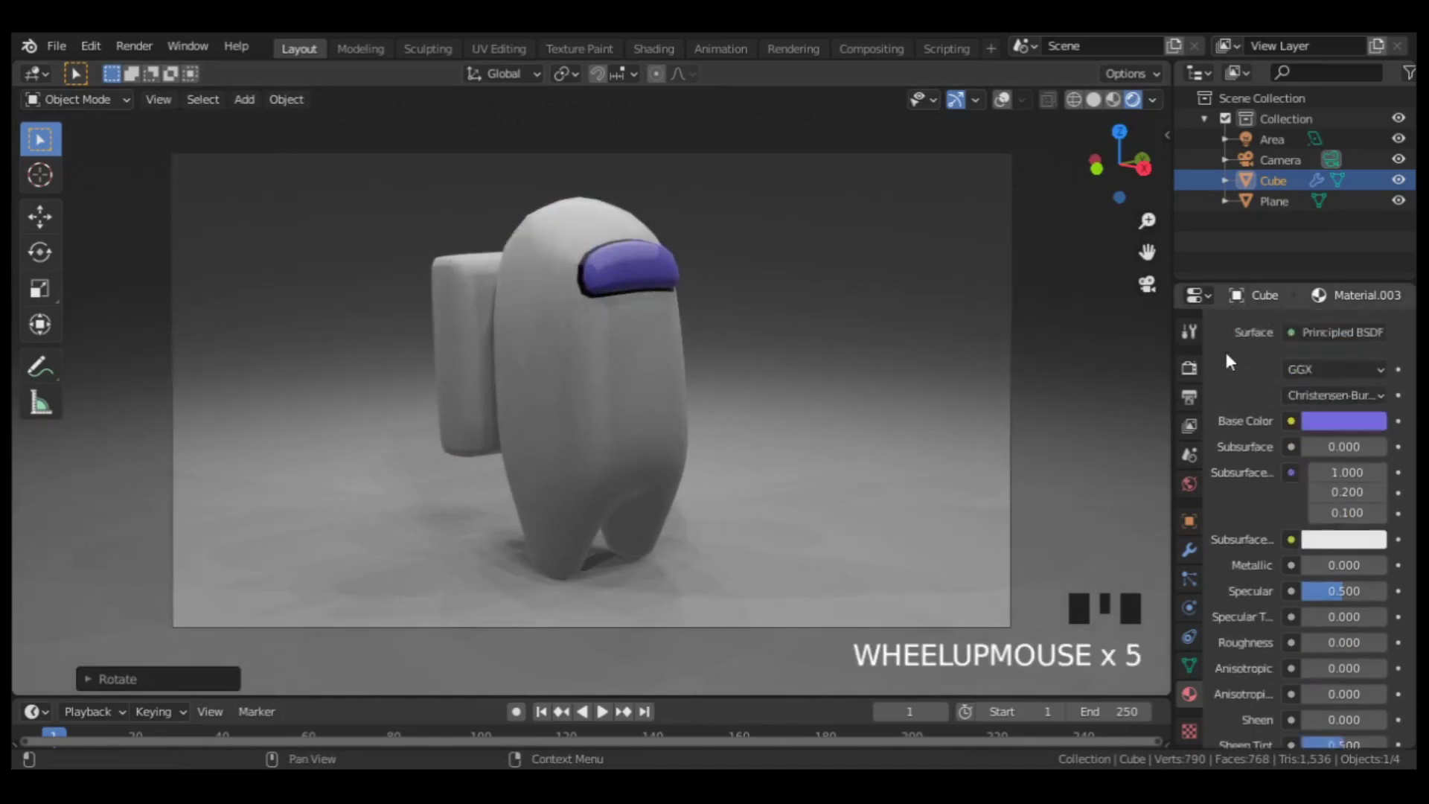
click(1189, 549)
click(1375, 420)
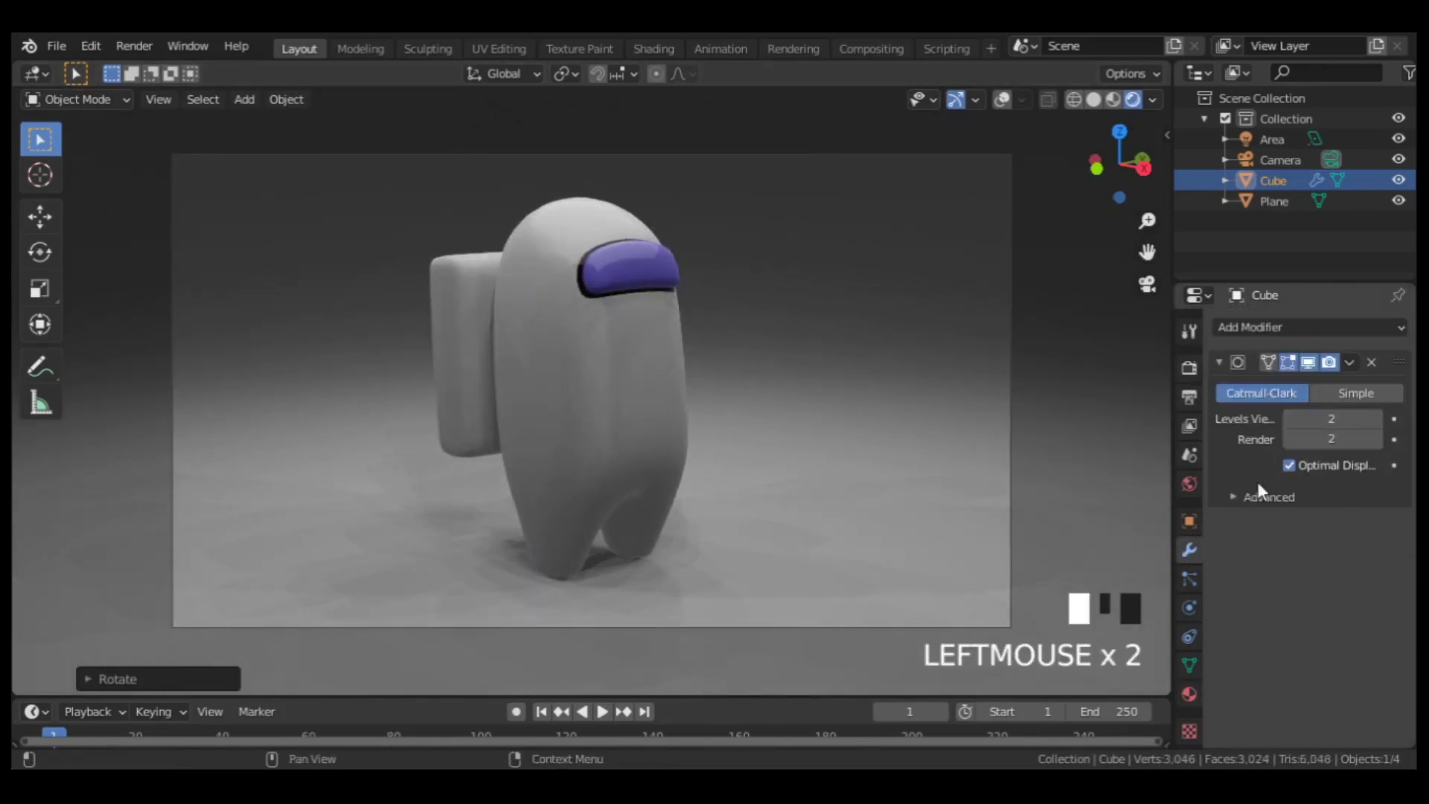
Step: Enable Ambient Occlusion and Screen Space Reflections in the Eevee render settings
click(1190, 367)
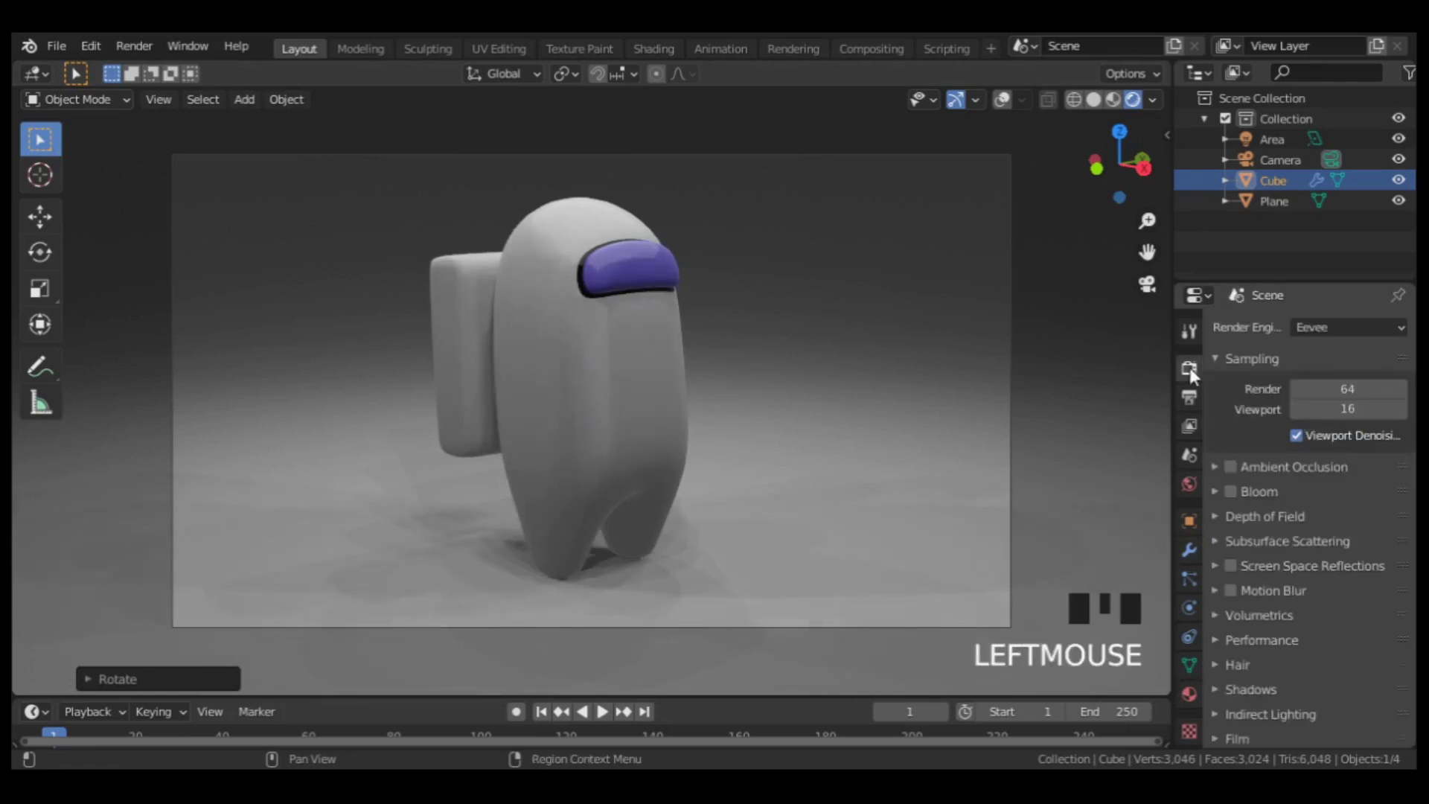
click(1230, 467)
click(1231, 566)
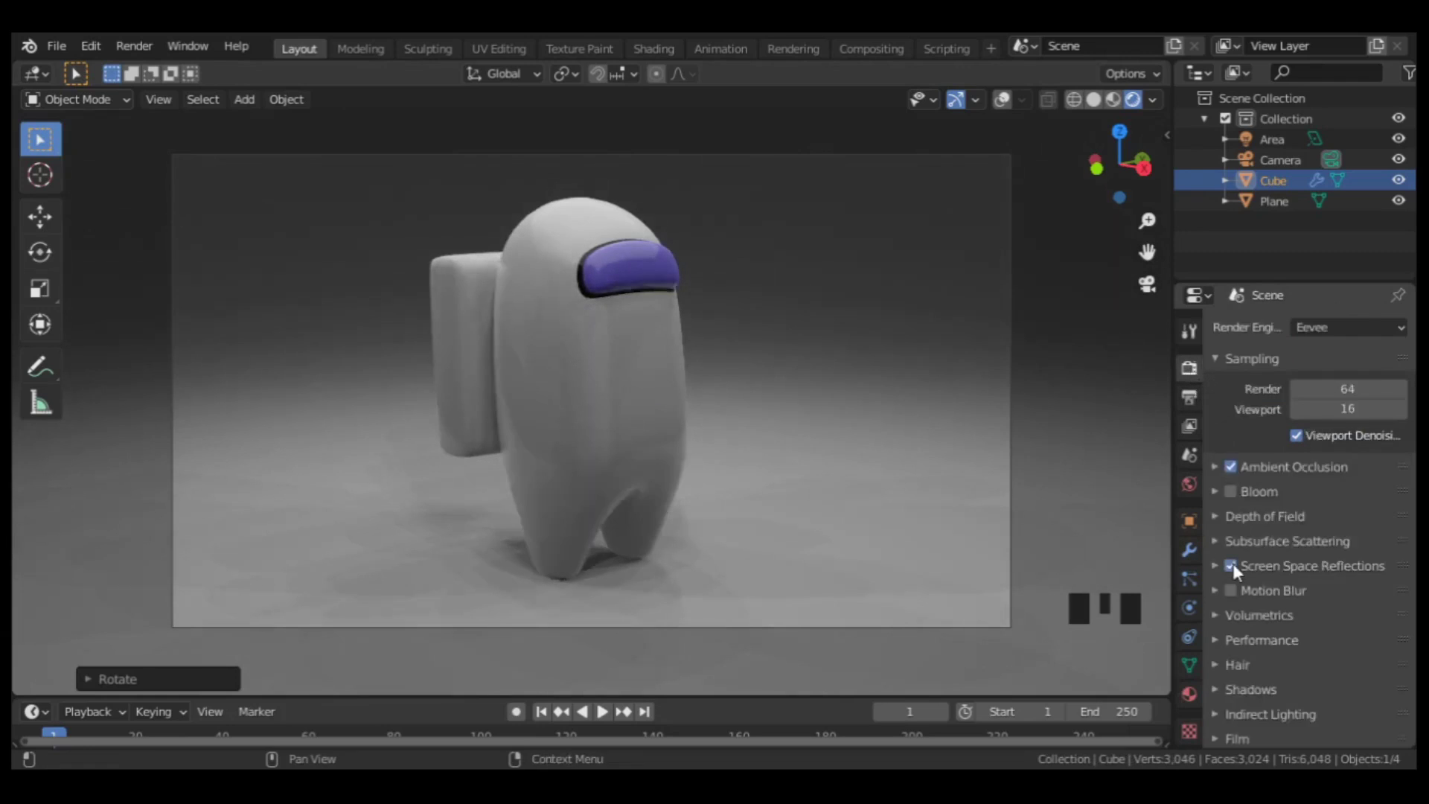
Step: Set the color management look to High Contrast and the exposure to 0.345
scroll(1233, 564, down, 11)
click(1220, 737)
scroll(1289, 658, down, 7)
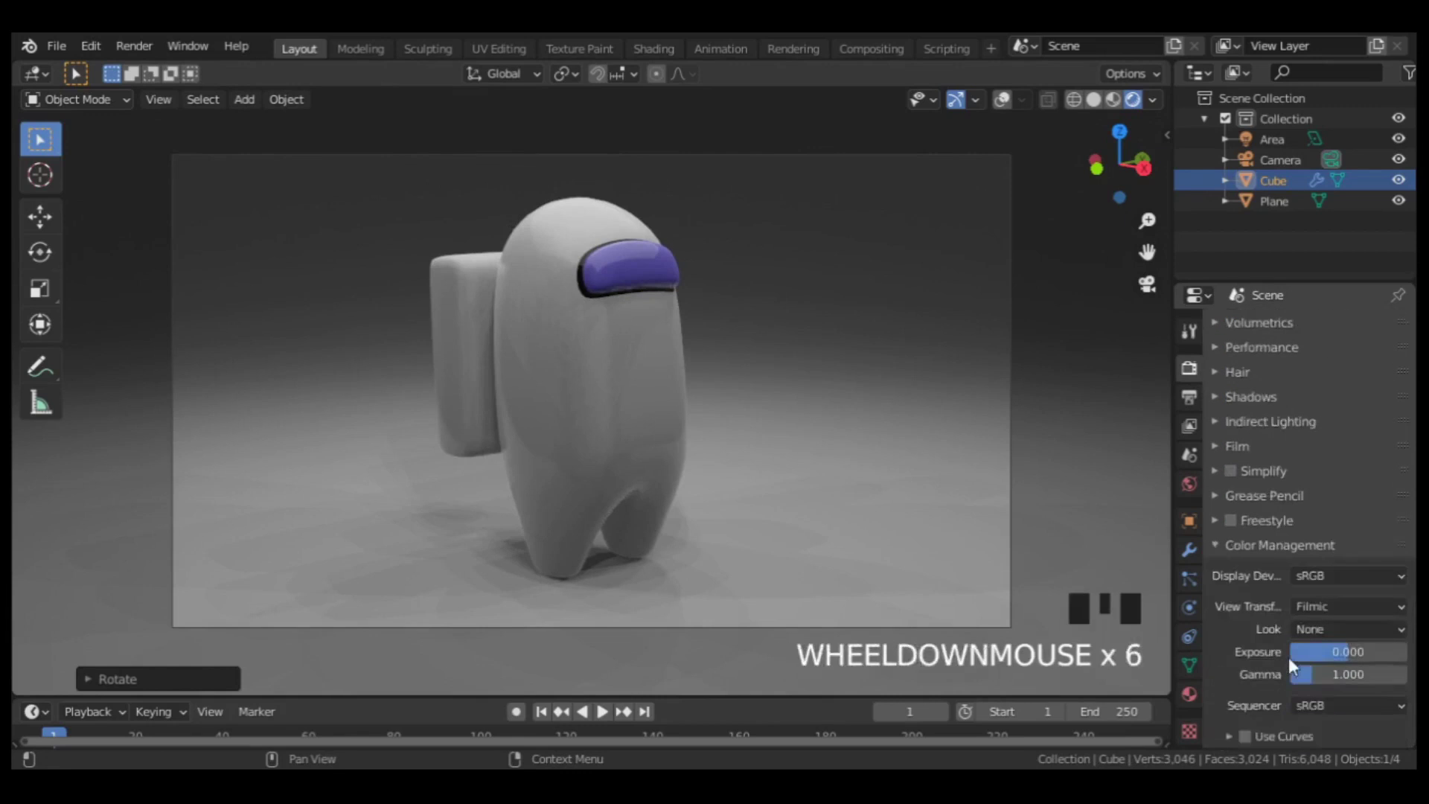
click(1325, 628)
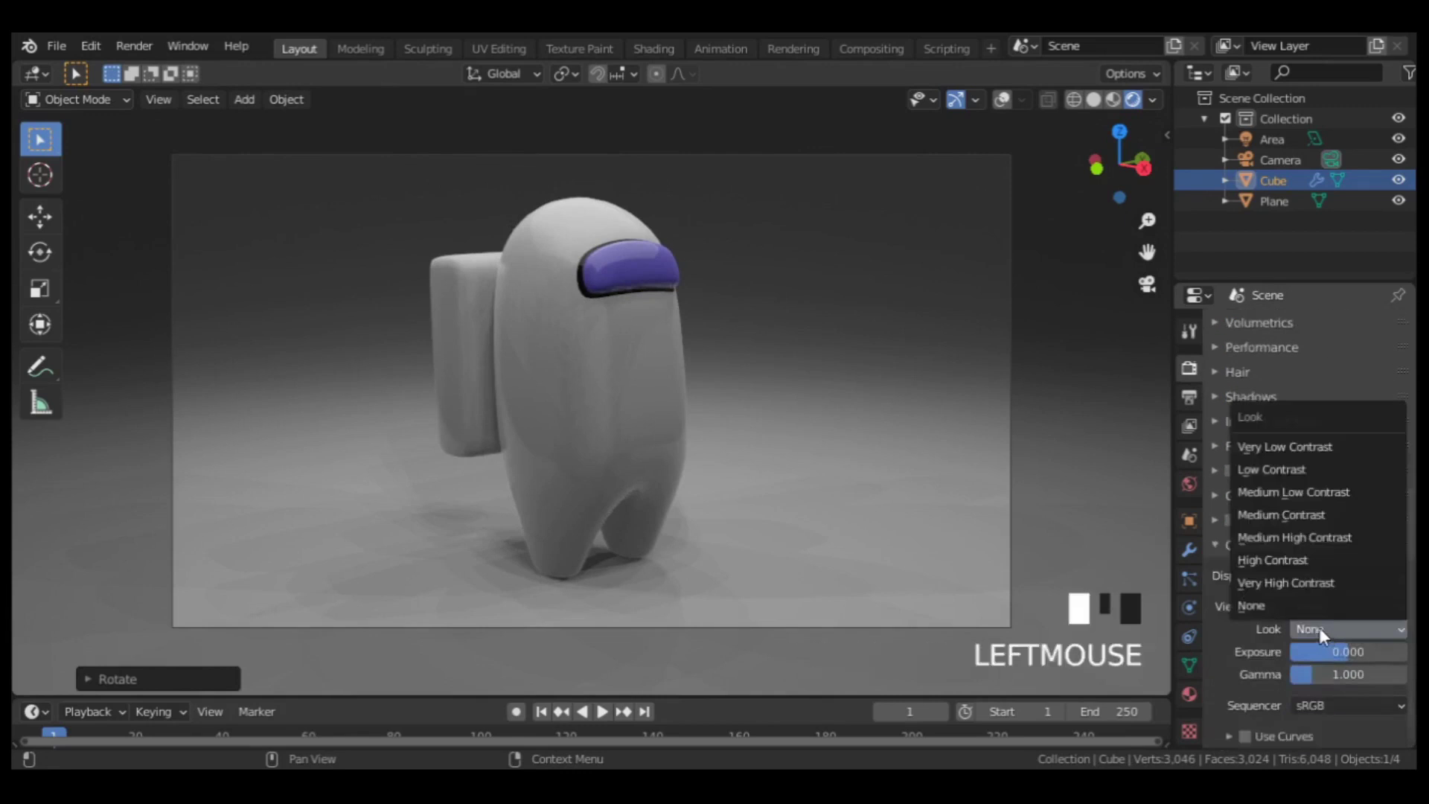
click(1281, 556)
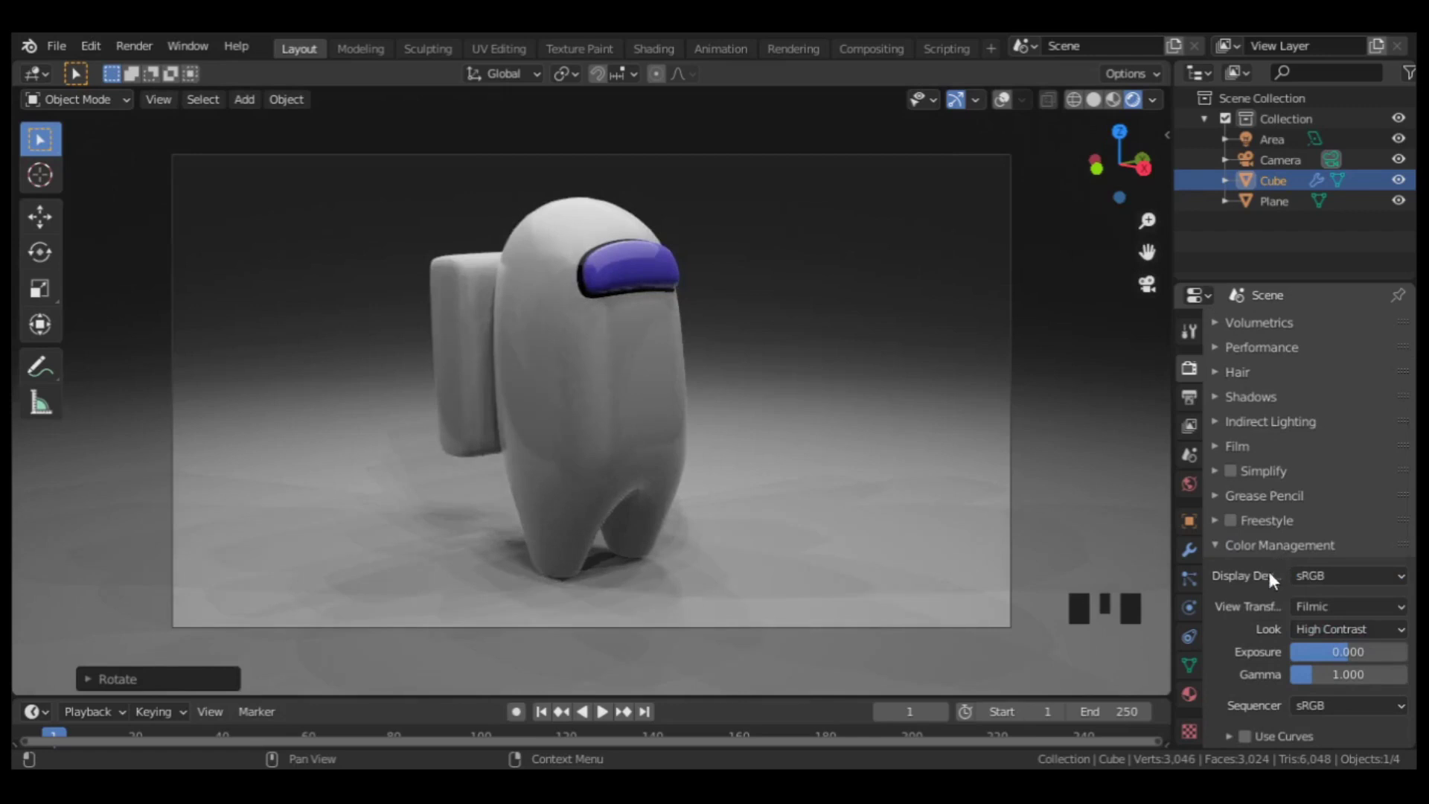
drag(1347, 650, 1351, 651)
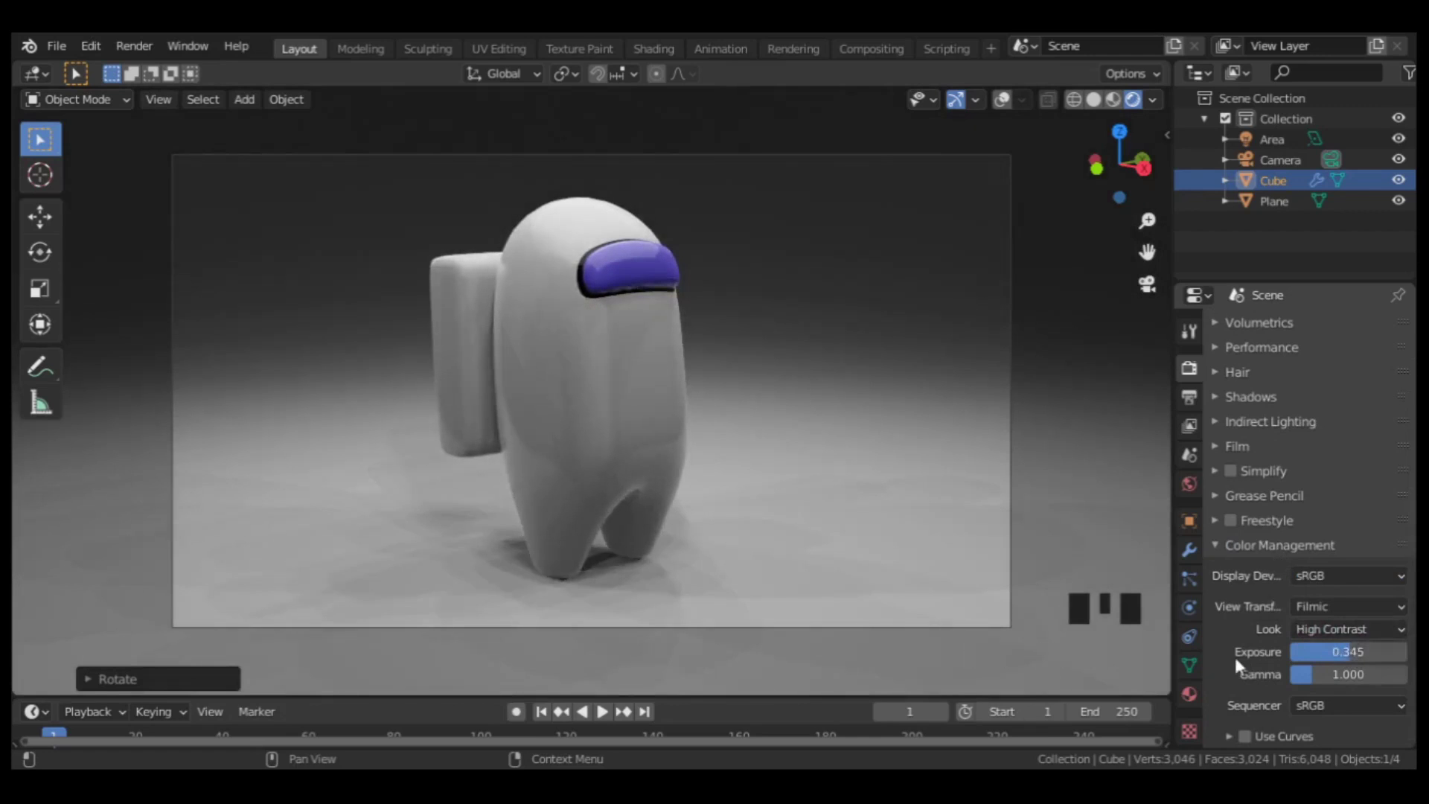
Step: Switch the render engine to Cycles and enable Automatic viewport denoising
scroll(1234, 655, up, 11)
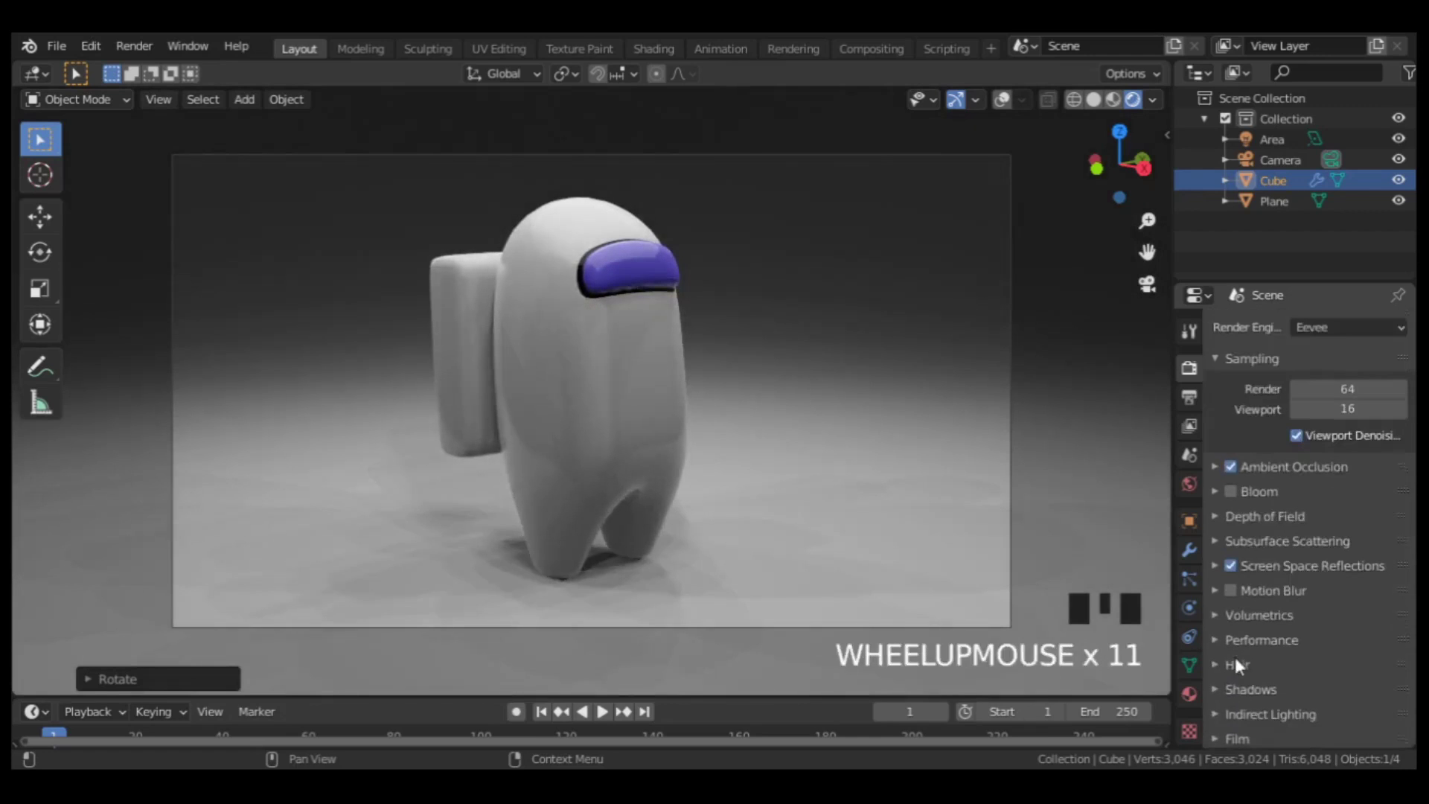
click(1312, 327)
click(1295, 397)
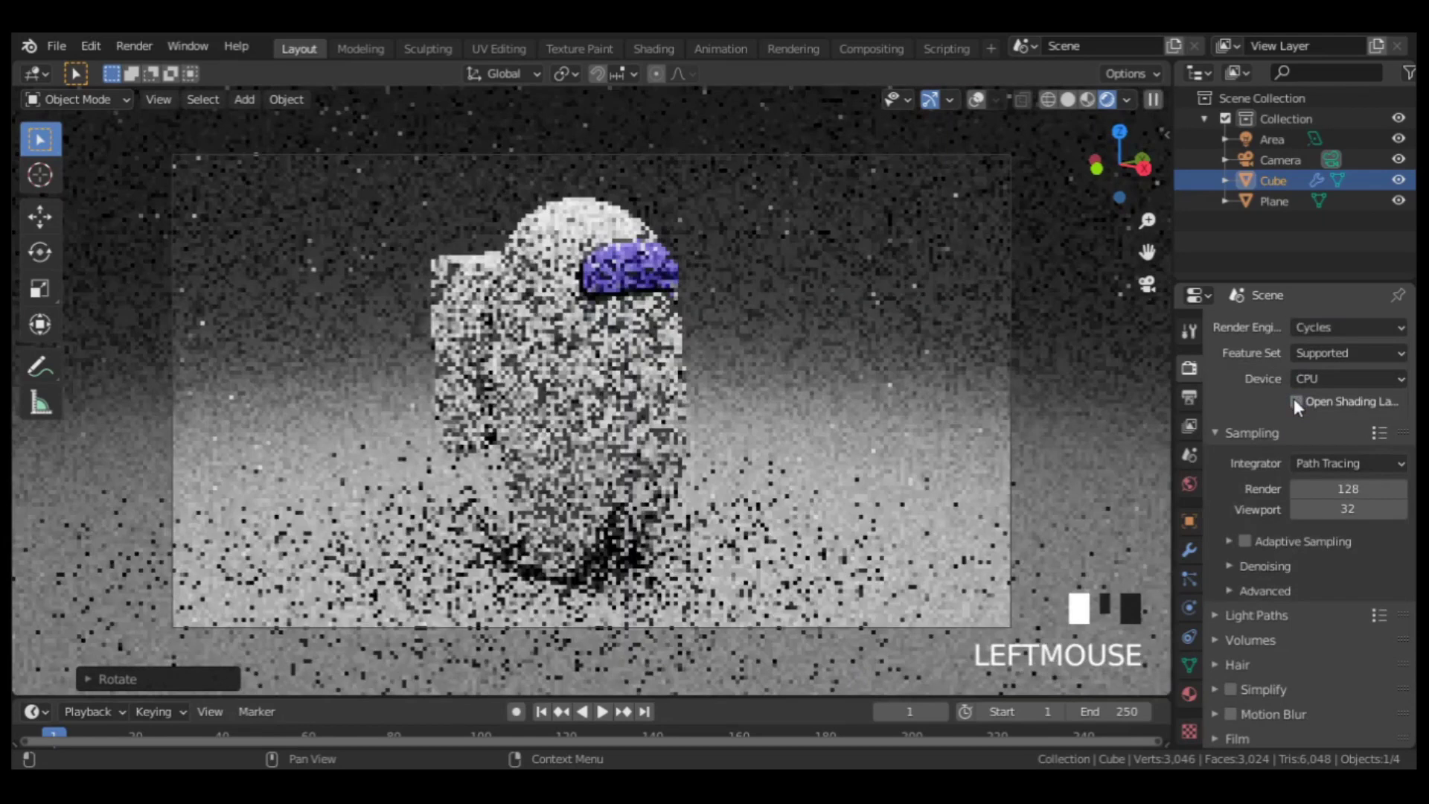
click(1233, 573)
click(1270, 615)
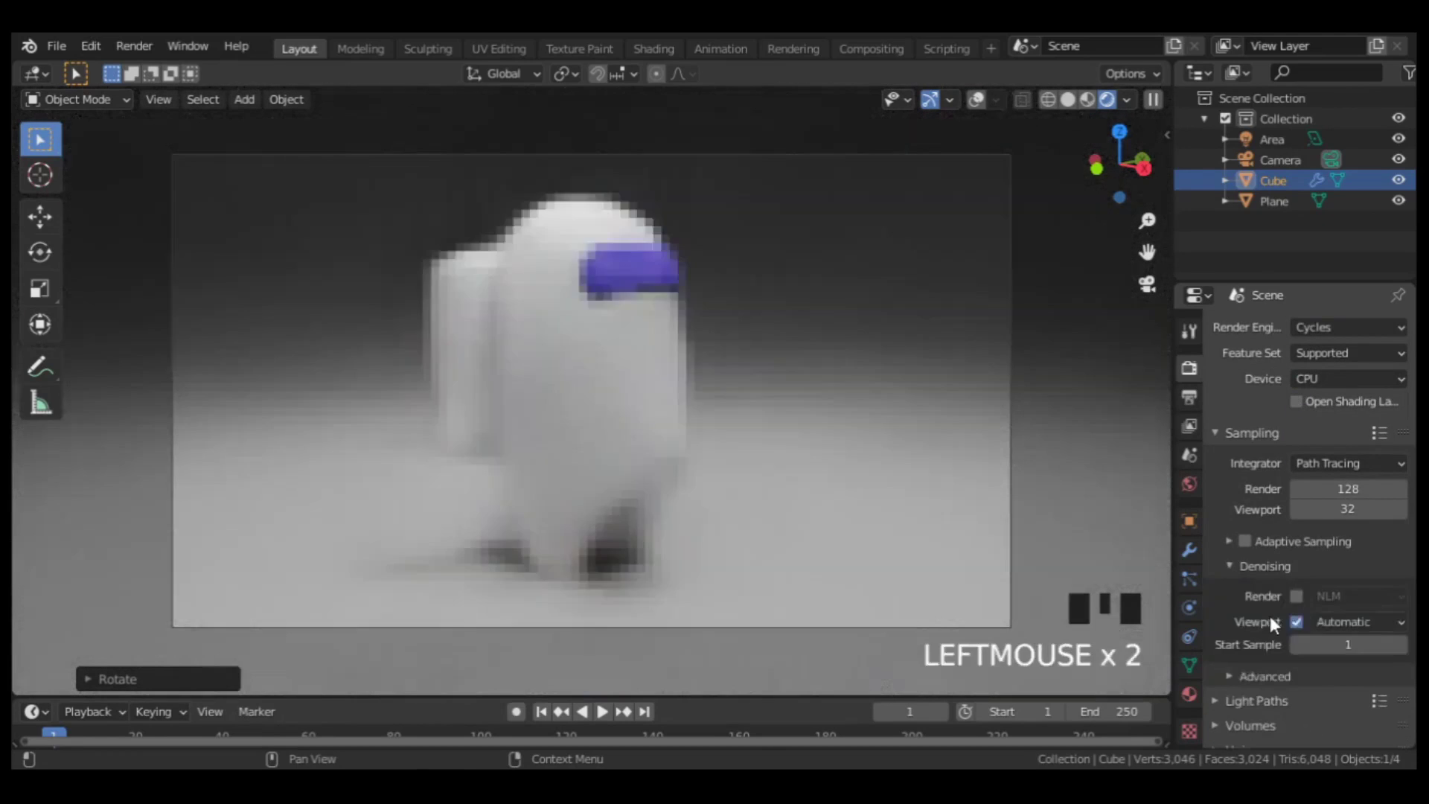
Step: Draw a render region around the character in the camera view
scroll(1269, 614, down, 13)
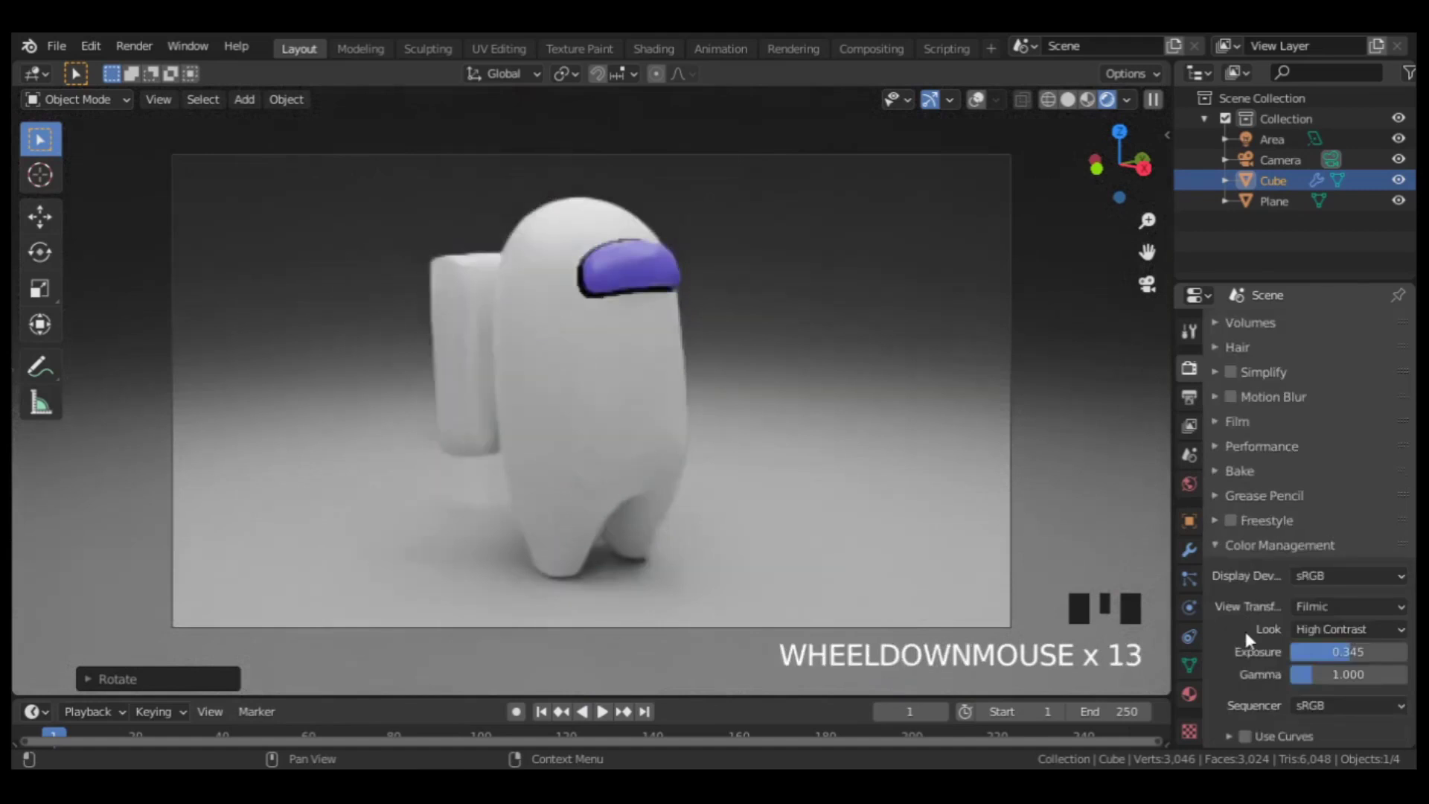
key(ctrl+b)
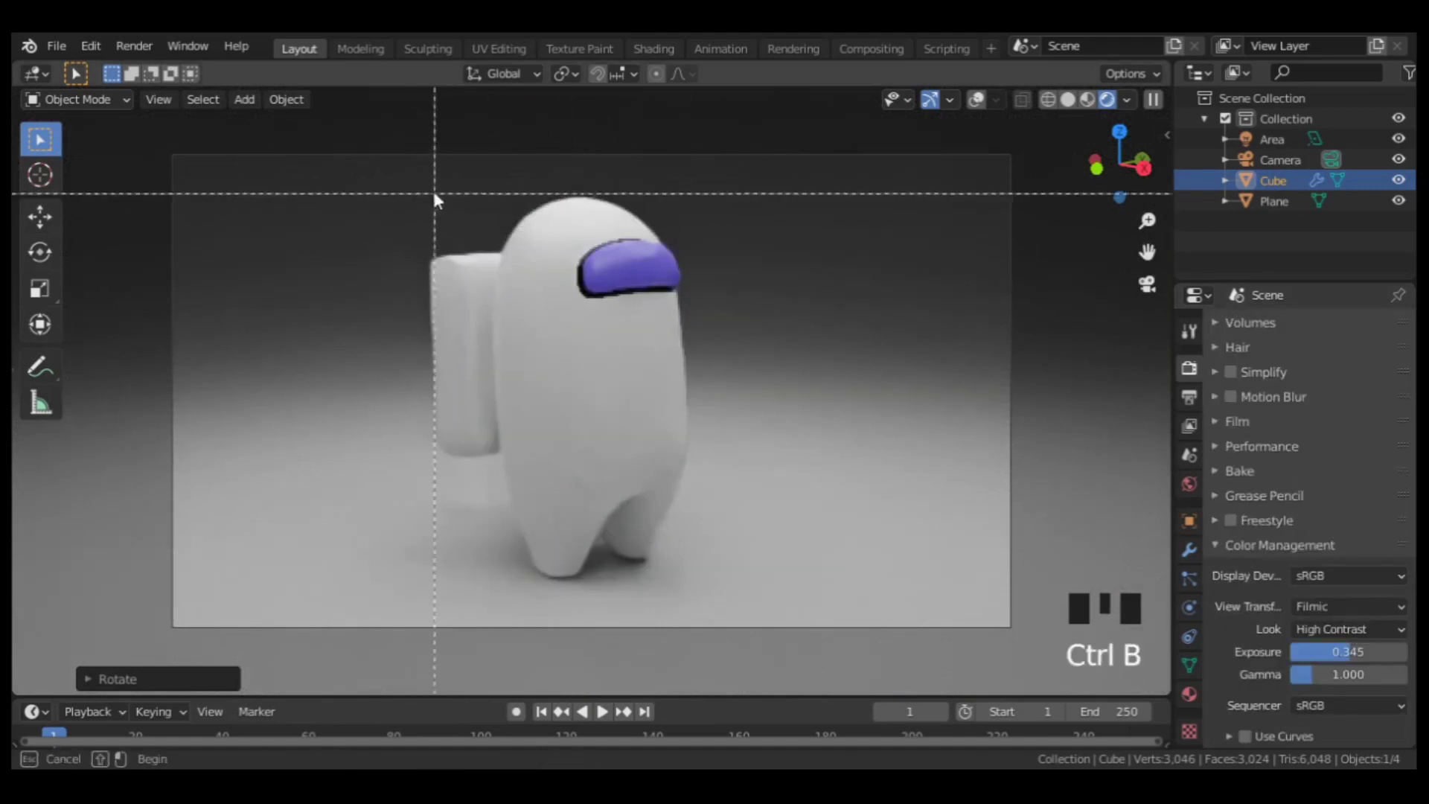
drag(397, 140, 696, 608)
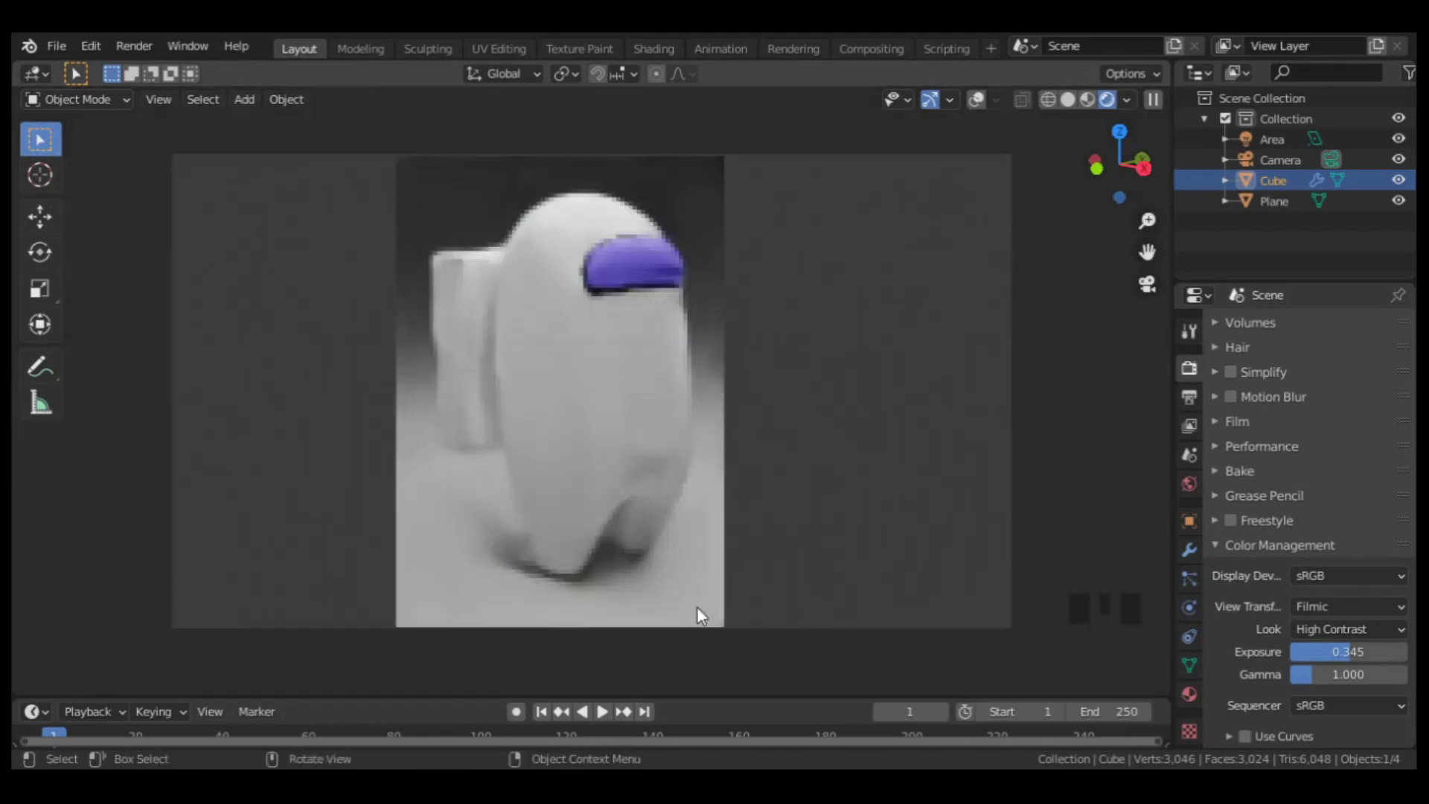